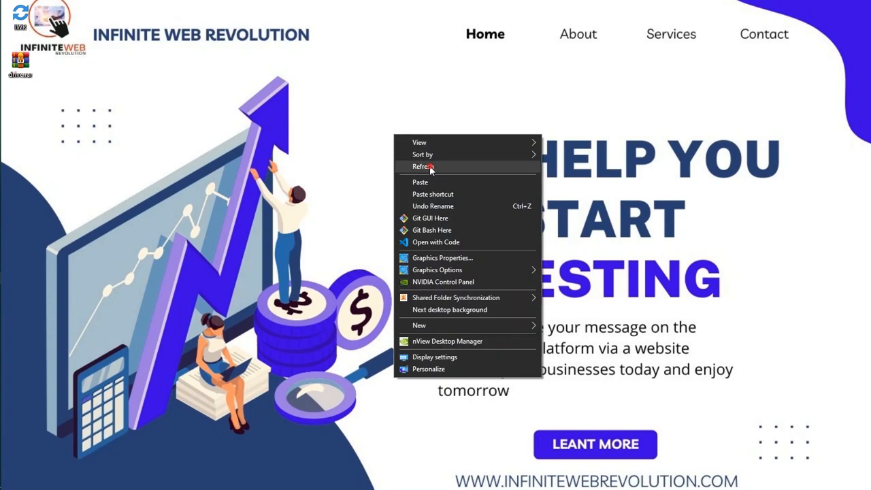
right_click(286, 115)
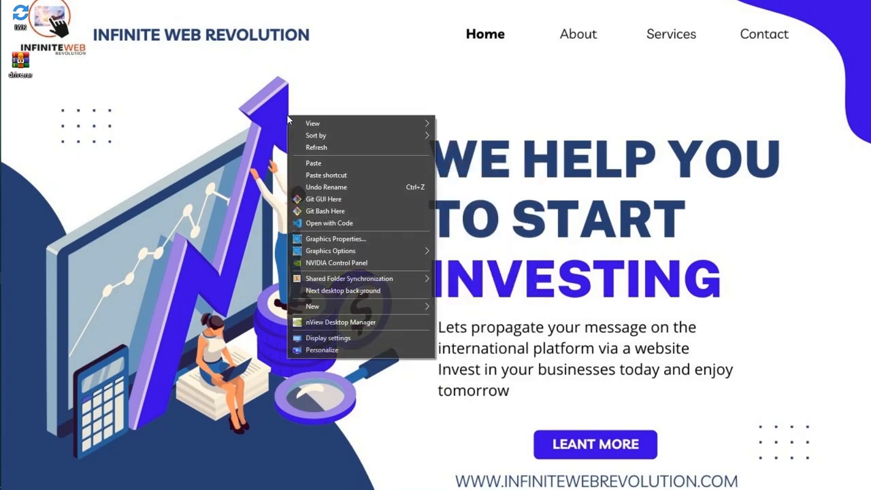
left_click(318, 147)
right_click(325, 143)
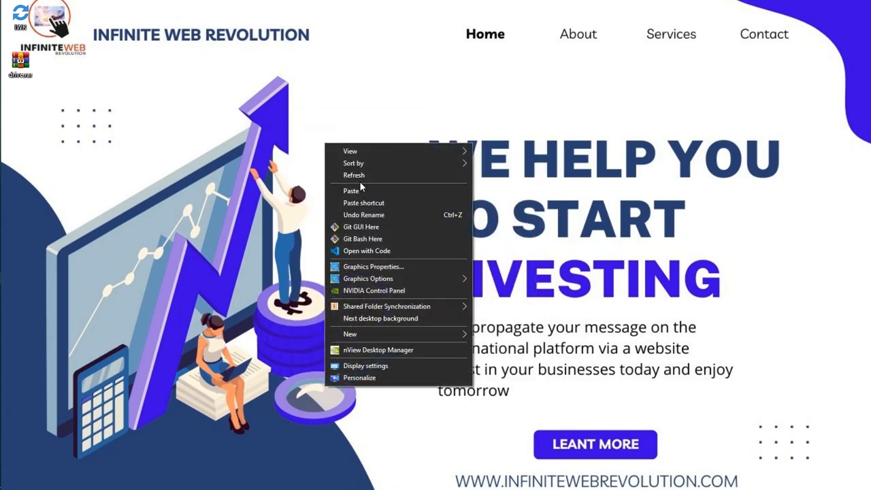
left_click(359, 178)
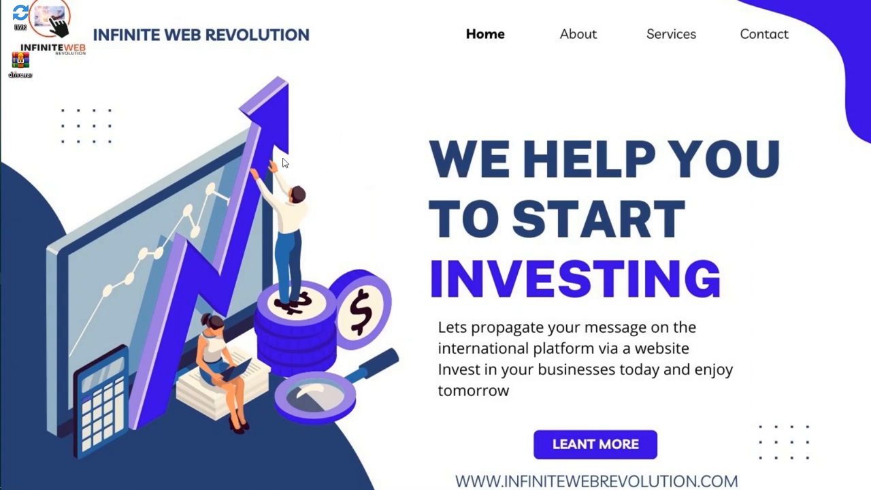
right_click(212, 124)
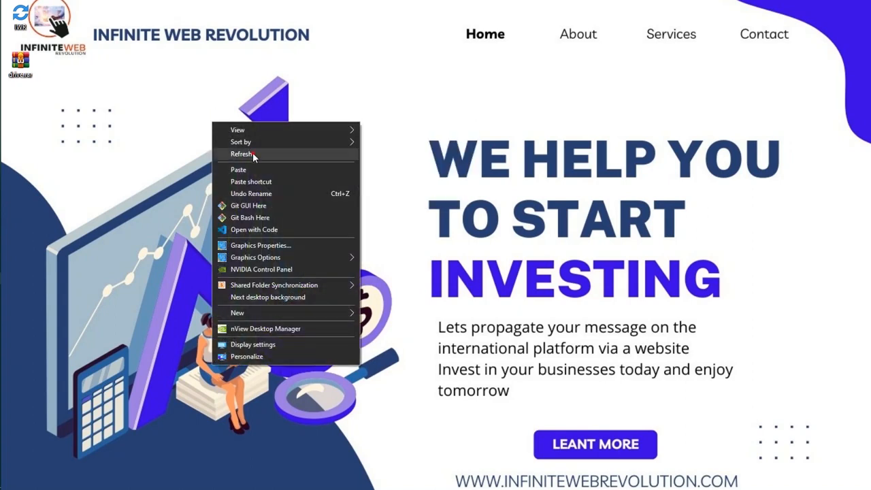
left_click(252, 152)
- Add Bible_V9.15.0.apk from the Mobile apps folder on New Volume (E:) to the Droppy upload form in the browser
mouse_move(1, 159)
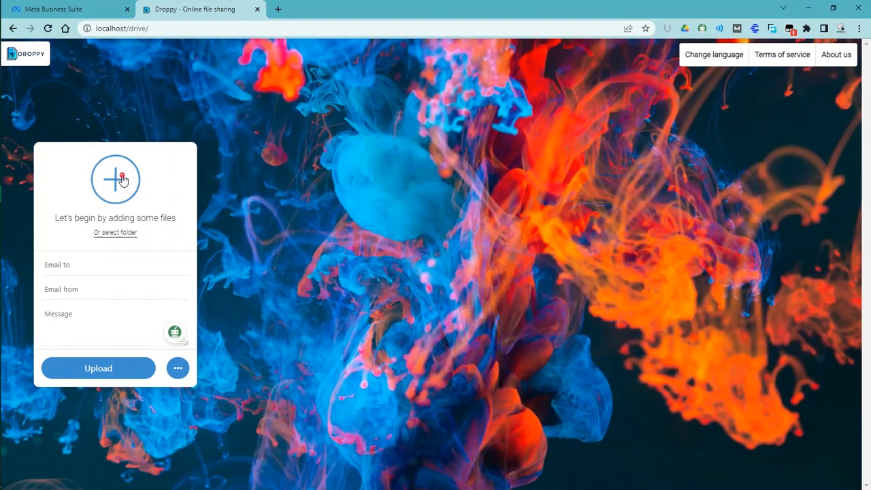
left_click(122, 178)
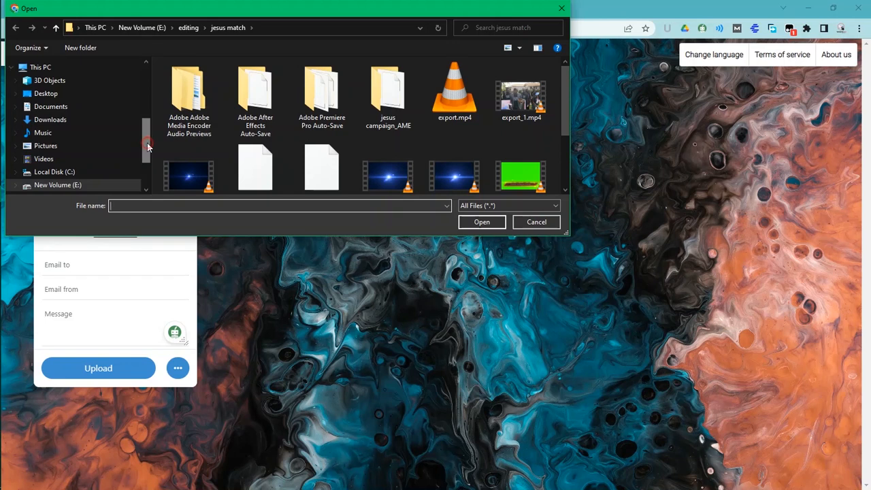
left_click_drag(146, 143, 147, 166)
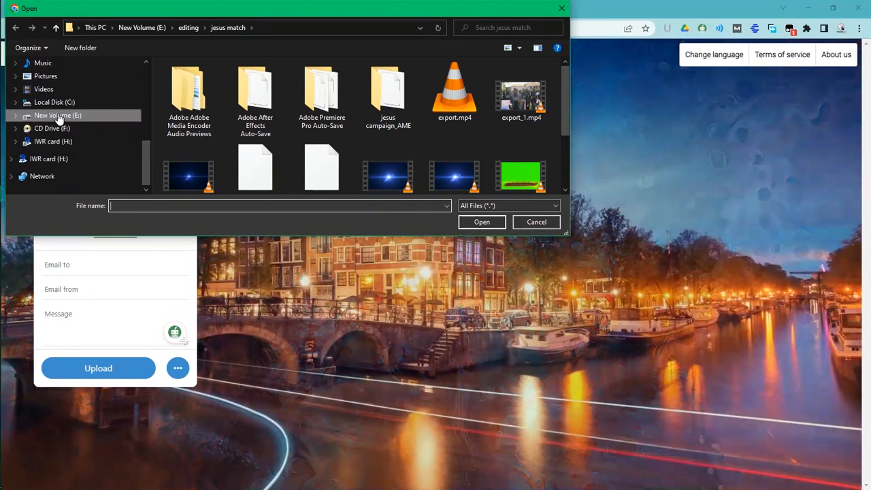
left_click(59, 116)
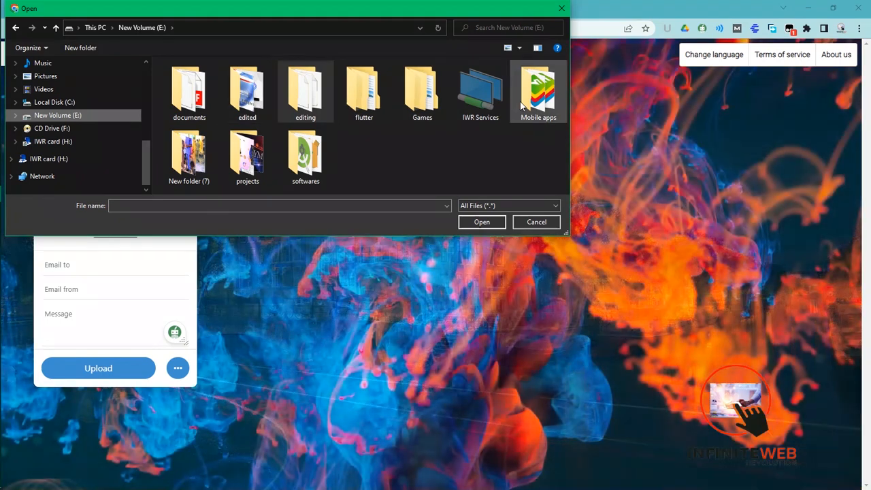
double_click(523, 102)
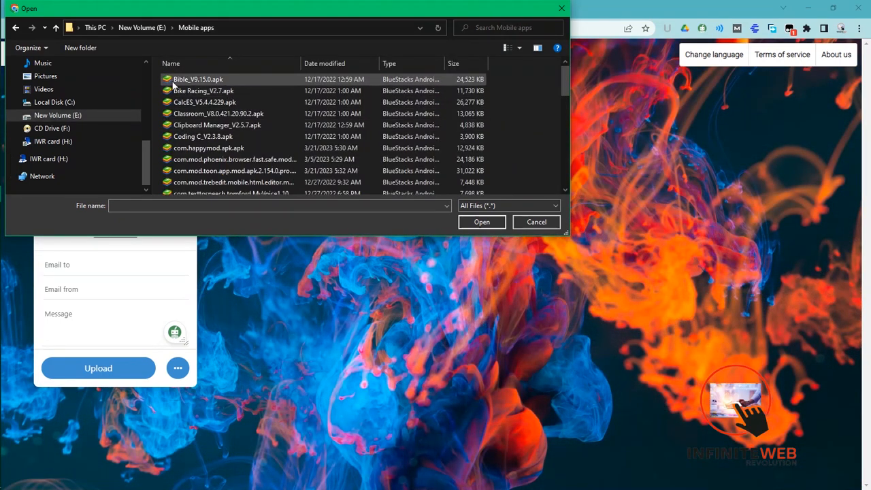
double_click(185, 79)
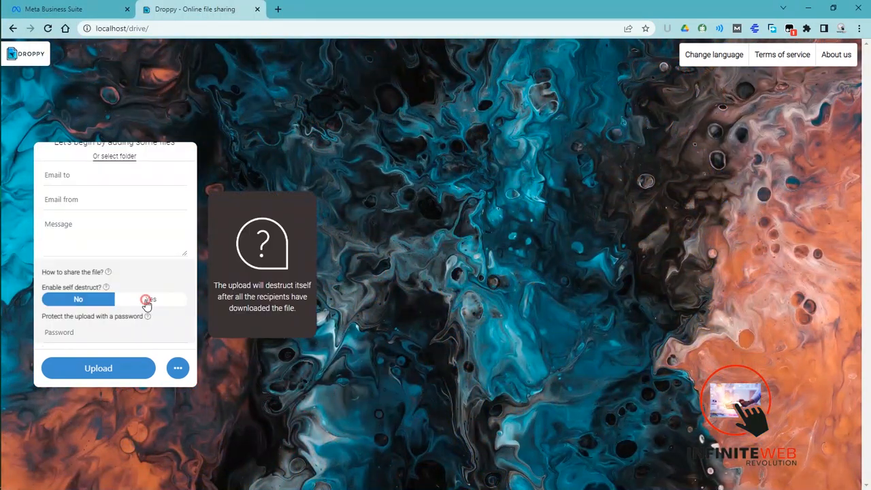
- Enable self destruct for the upload and close the extra upload options
left_click(146, 301)
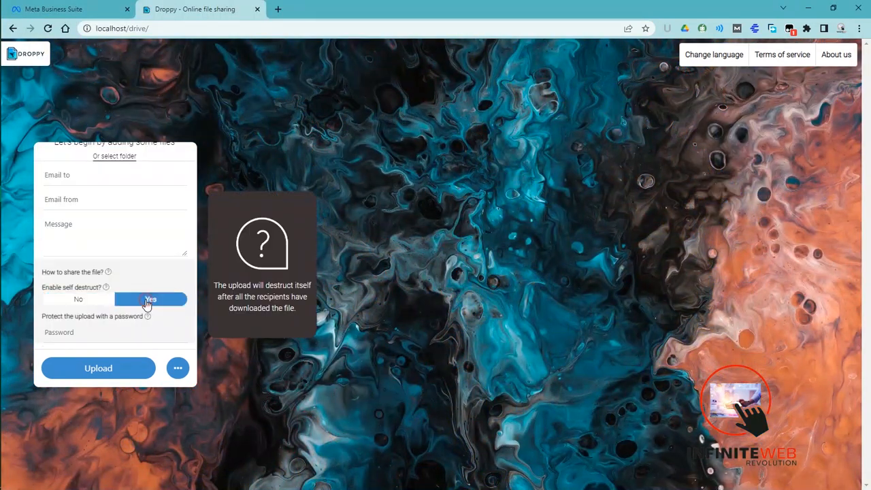
left_click(88, 177)
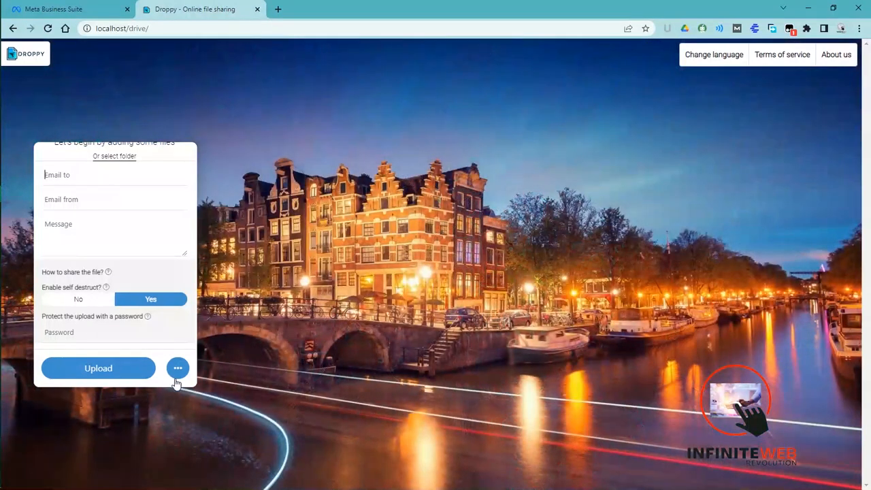
left_click(178, 371)
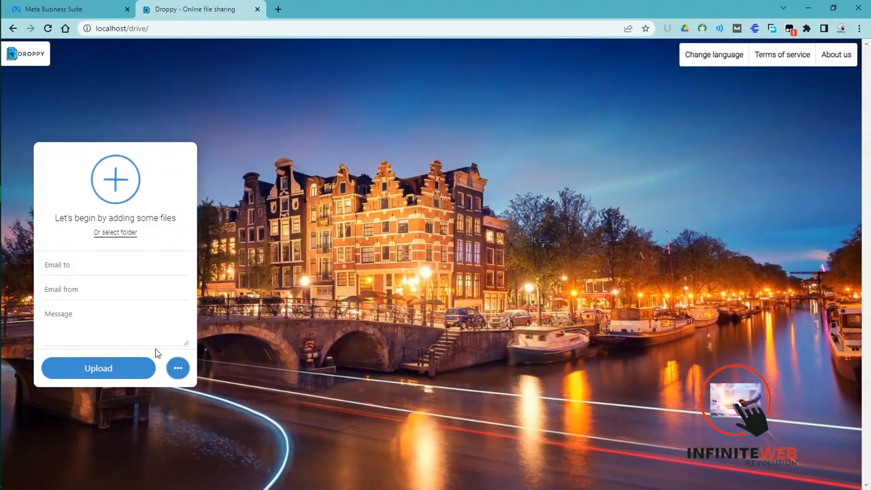
- Enter the recipient's and the sender's e-mail addresses in the upload form
left_click(49, 261)
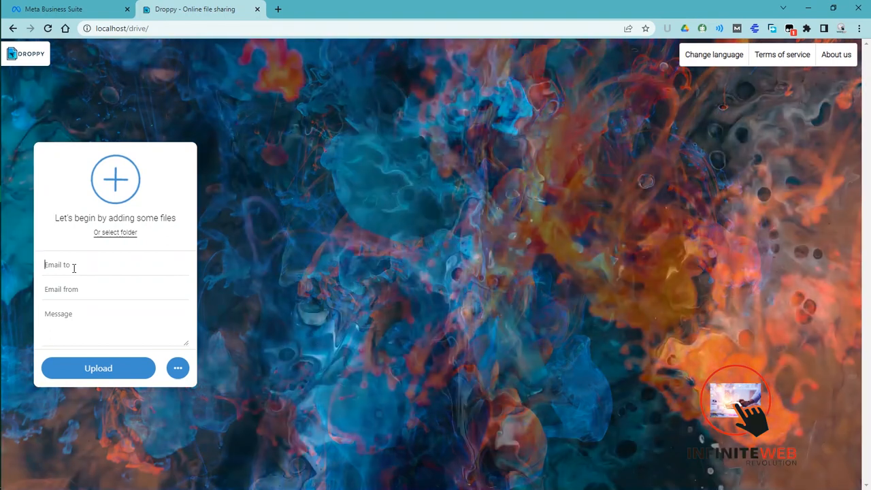
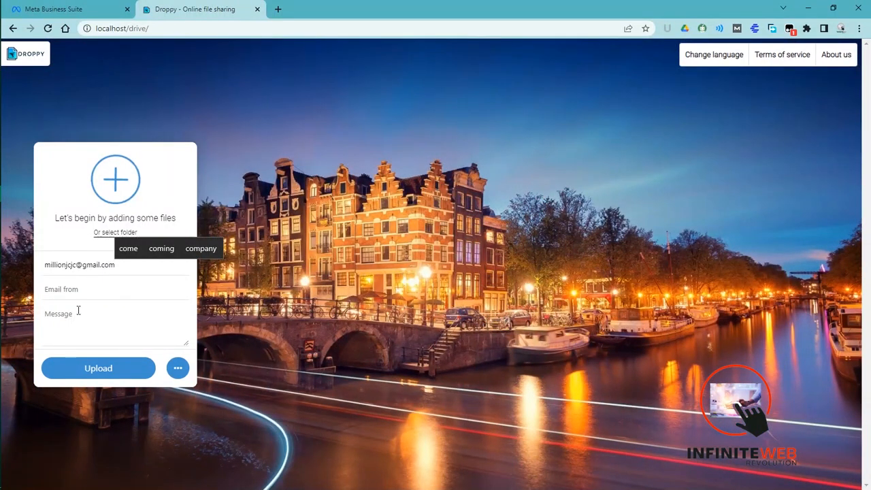
left_click(79, 291)
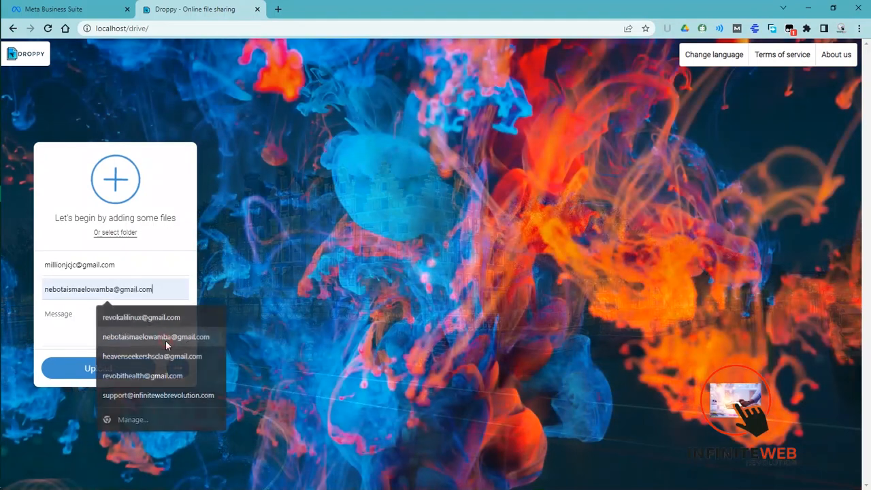
left_click(165, 339)
- Write the message "Hey, thats a file" and try to submit the upload
left_click(95, 315)
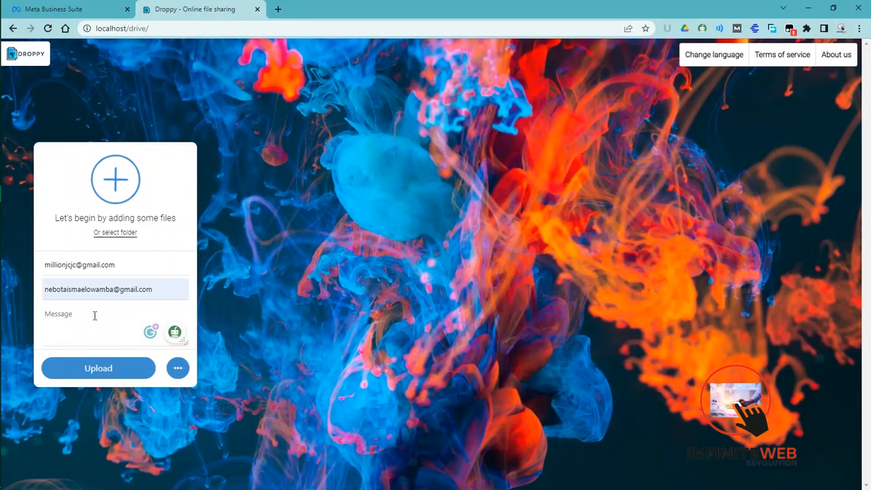
type("Hey, thats a file")
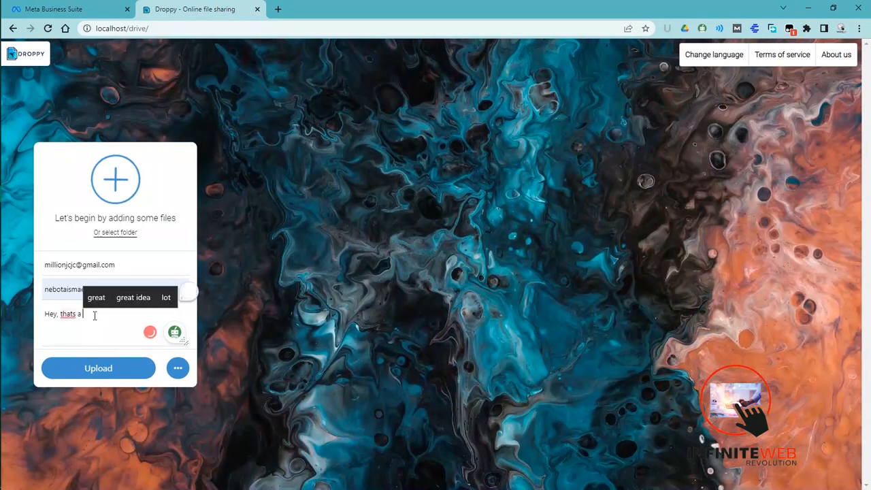
left_click(96, 369)
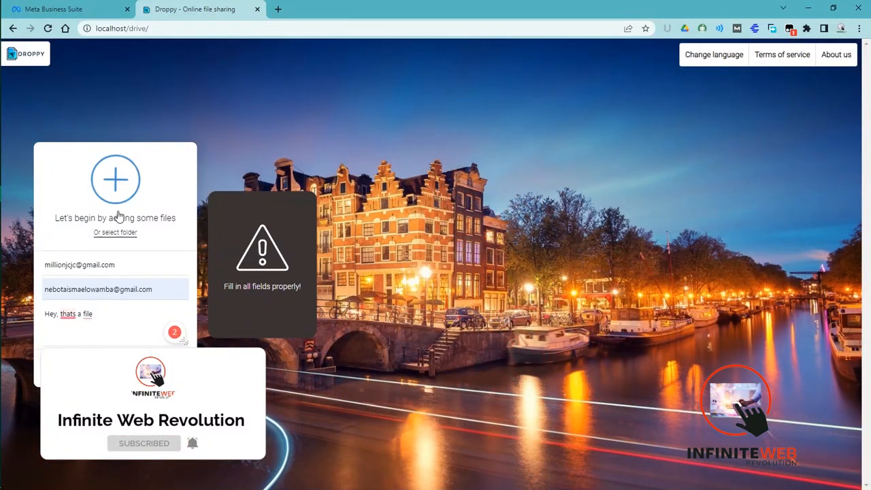
- Add Bike Racing_V2.7.apk from the Mobile apps folder to the form and submit the upload
left_click(115, 180)
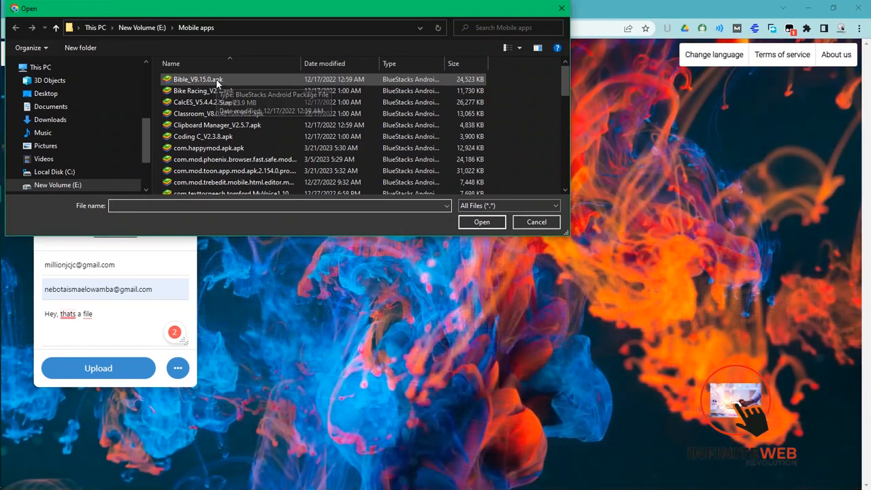
double_click(214, 95)
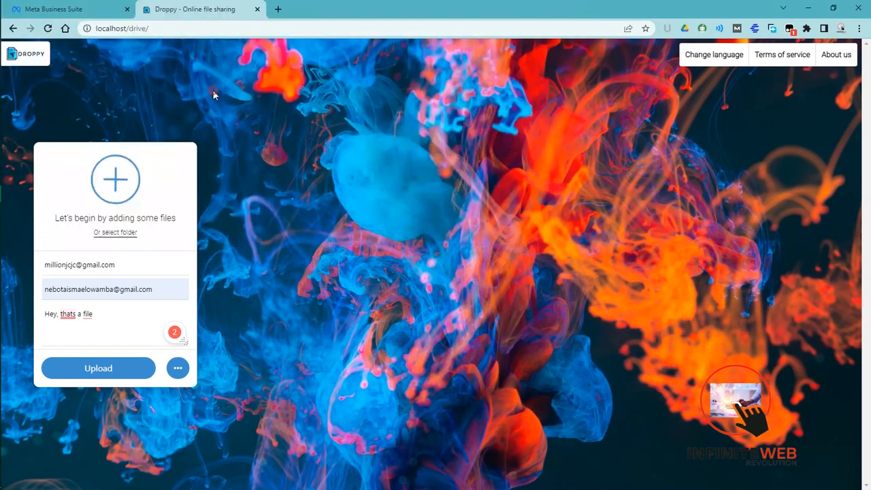
left_click(110, 373)
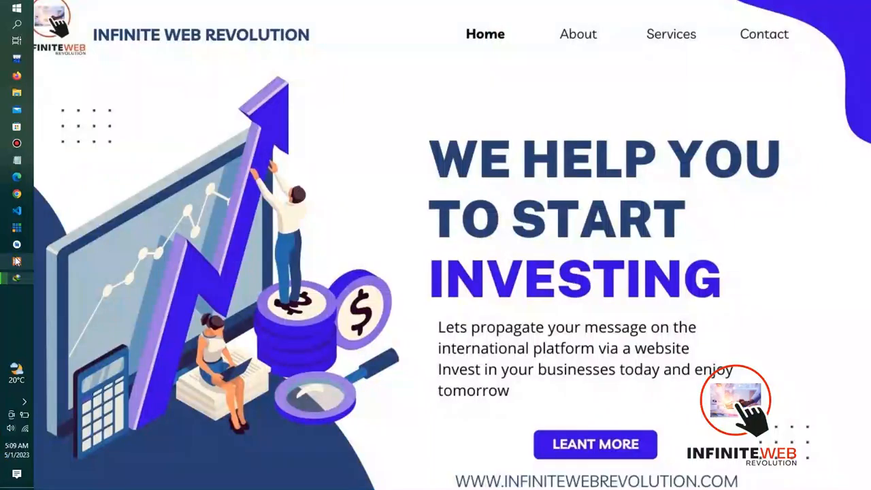
- Launch the XAMPP Control Panel with administrator rights
right_click(17, 261)
right_click(85, 266)
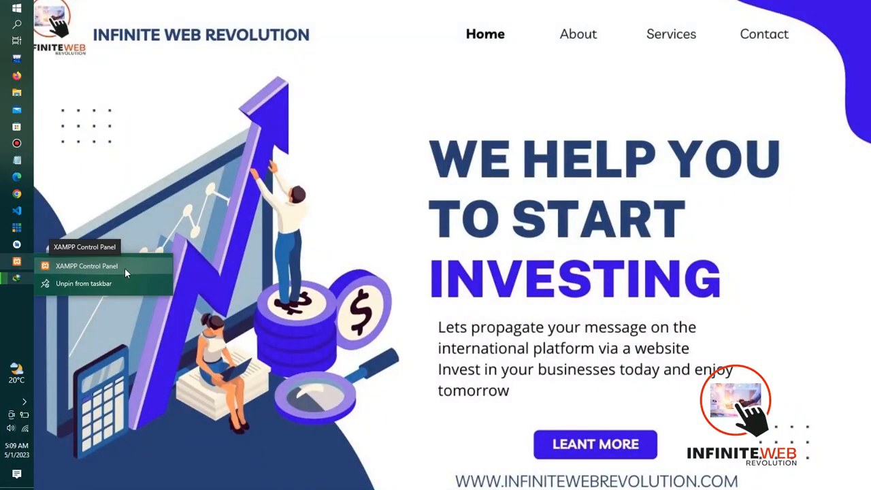
left_click(136, 293)
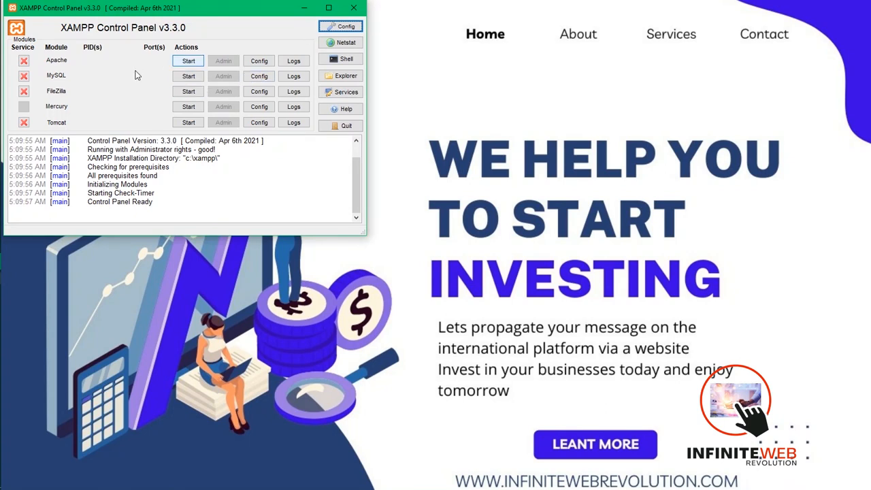
- Start the Apache and MySQL modules and open the MySQL admin page
left_click(188, 60)
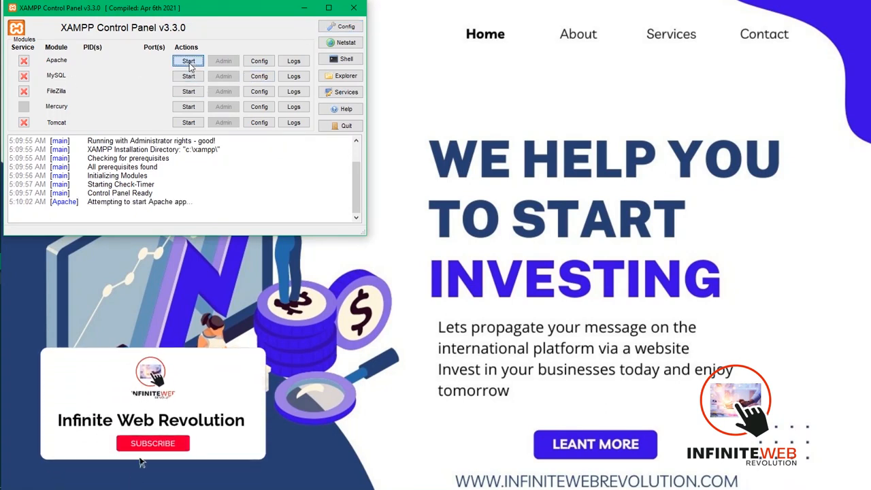
left_click(189, 76)
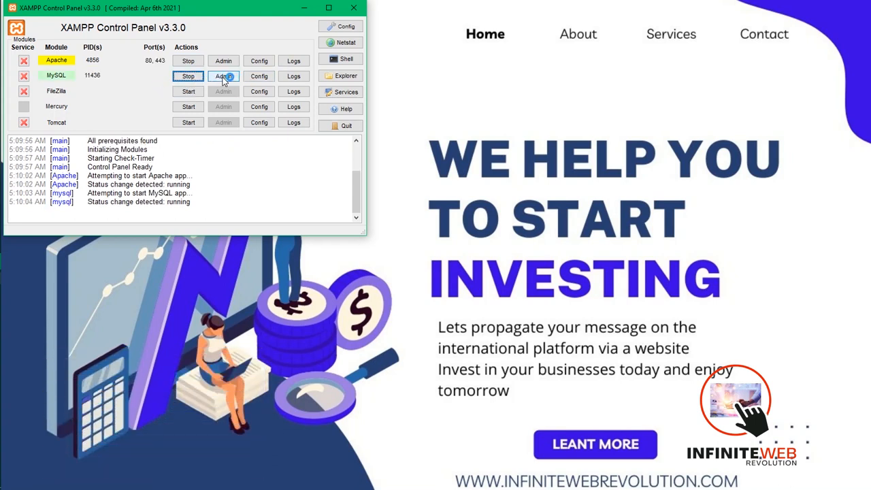
left_click(224, 77)
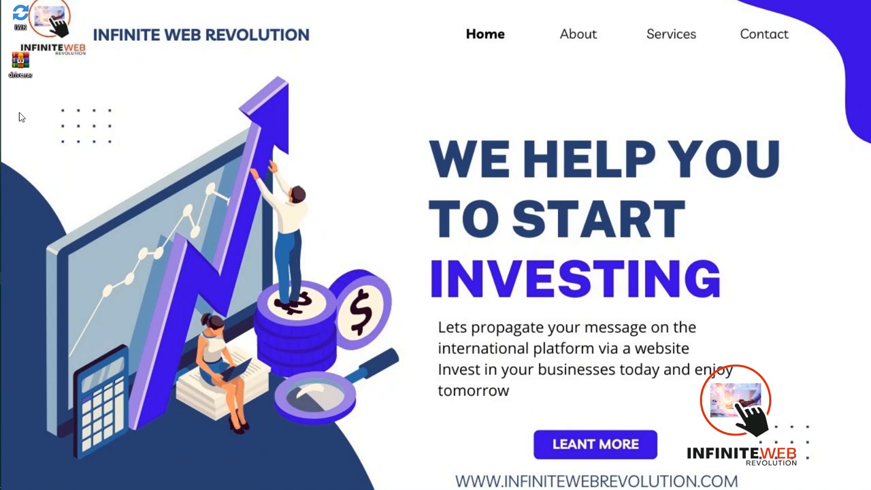
left_click(22, 66)
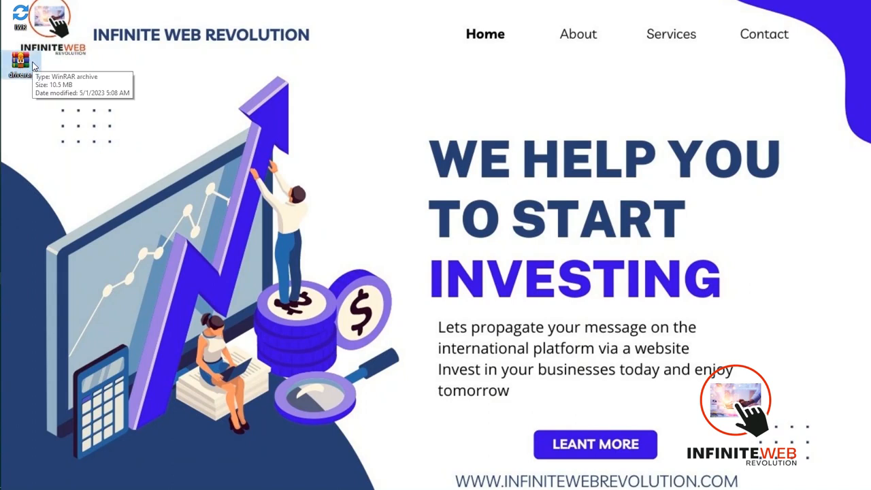
right_click(33, 66)
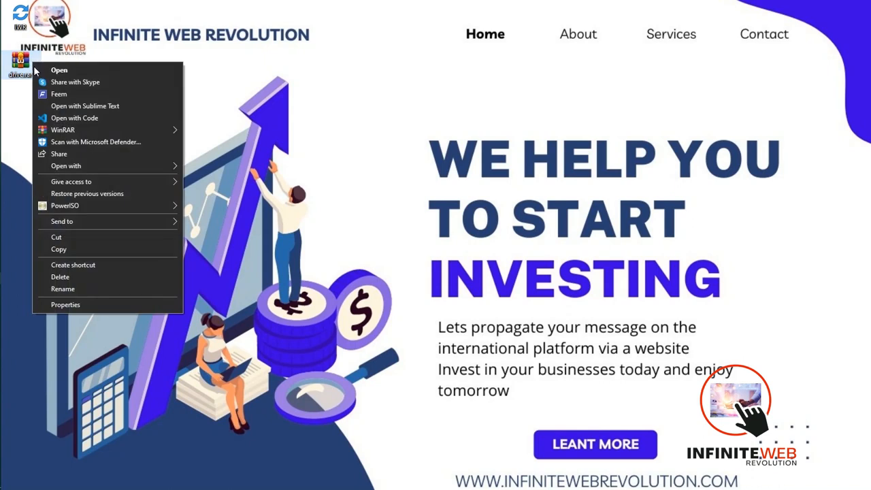
mouse_move(85, 130)
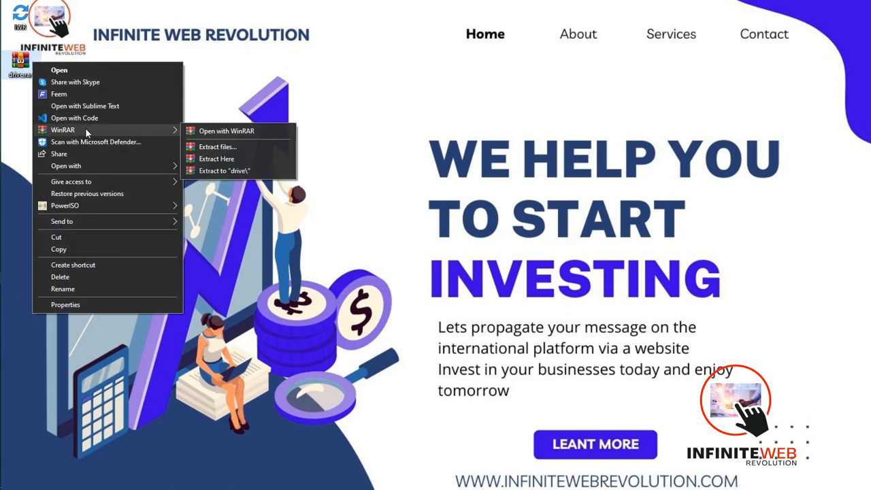
left_click(221, 147)
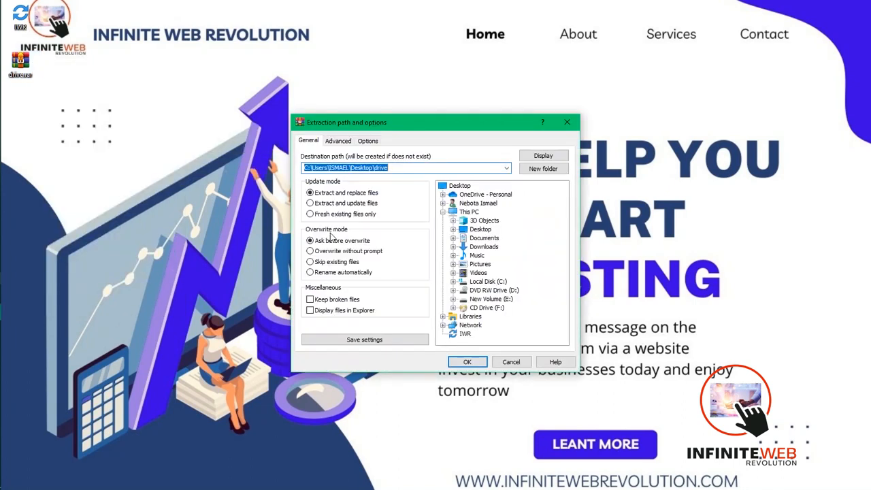
left_click(566, 122)
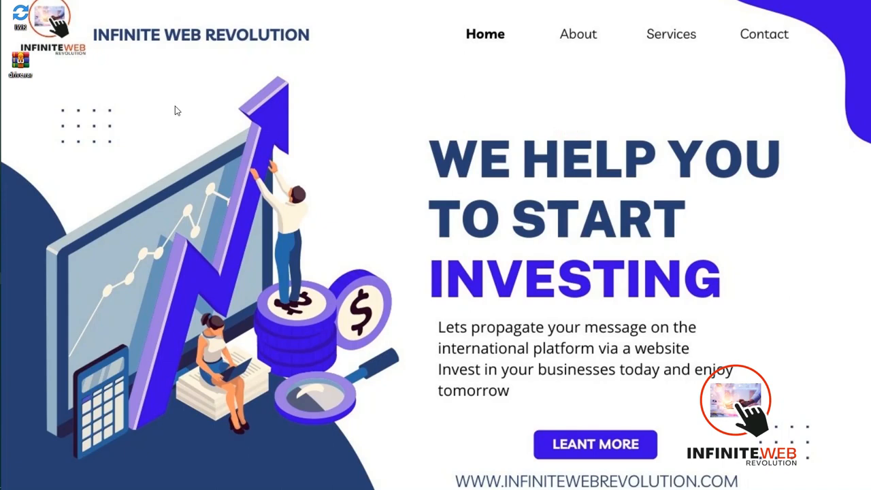
- Begin extracting drive.rar with WinRAR, choosing C:\xampp\htdocs as the destination path
right_click(28, 66)
mouse_move(72, 138)
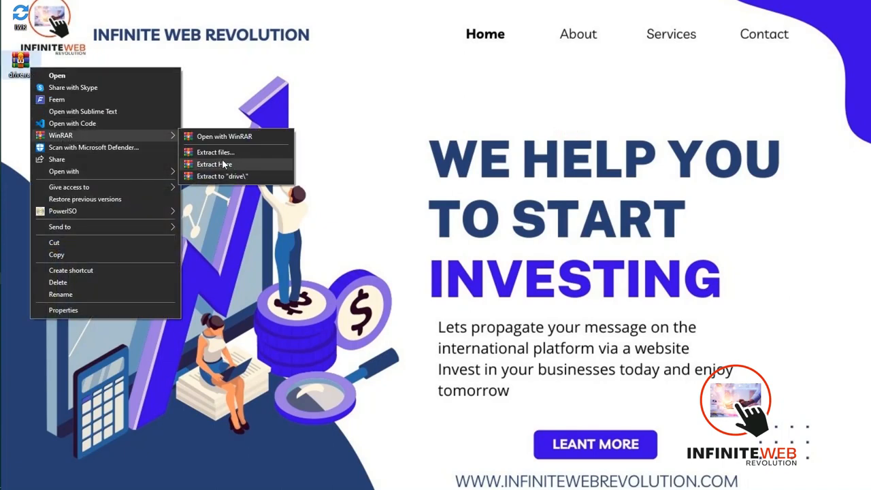
mouse_move(103, 137)
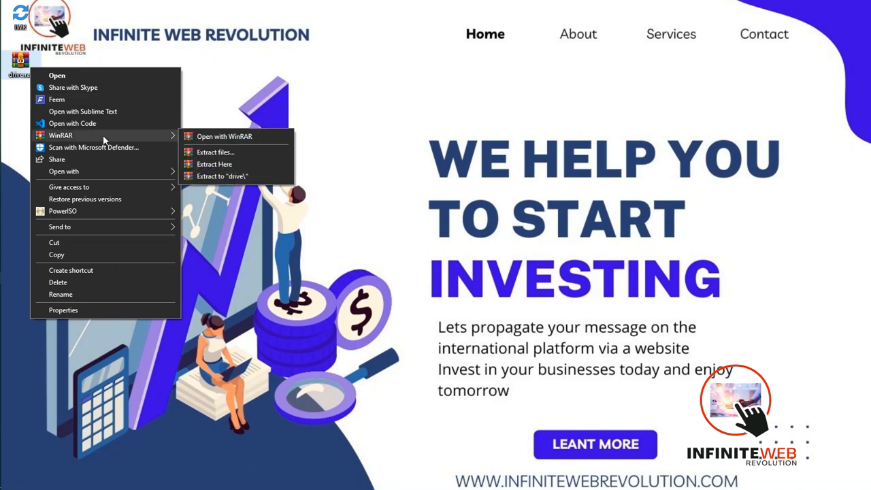
left_click(204, 151)
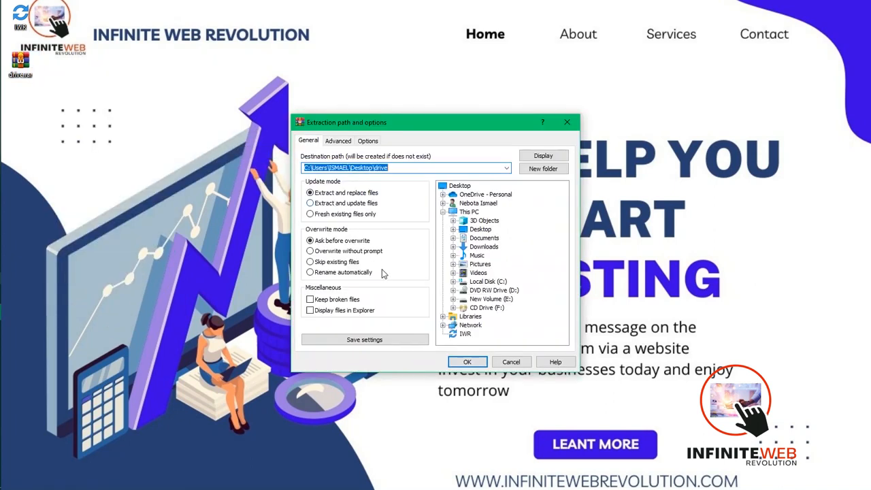
left_click(505, 282)
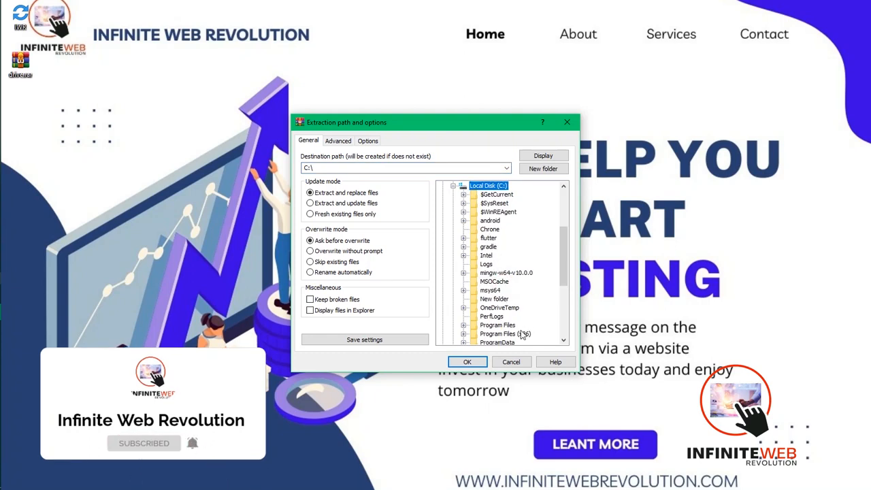
left_click_drag(564, 240, 564, 283)
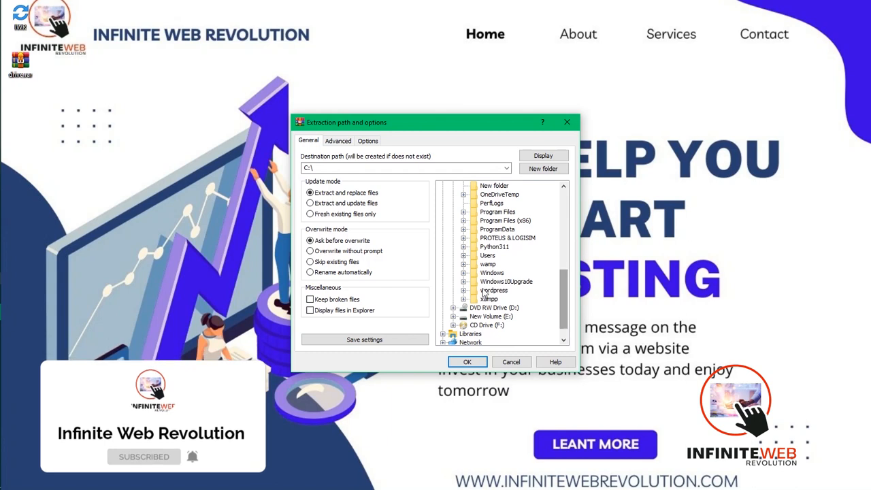
left_click(488, 300)
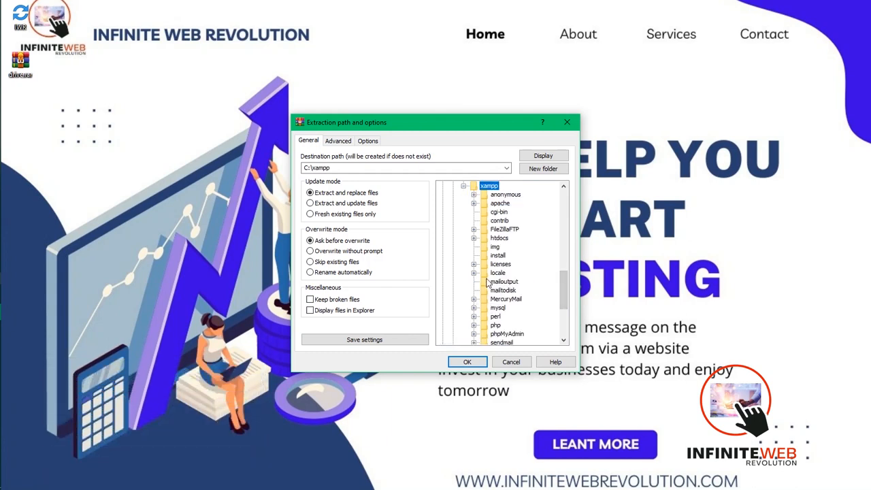
left_click_drag(563, 282, 566, 289)
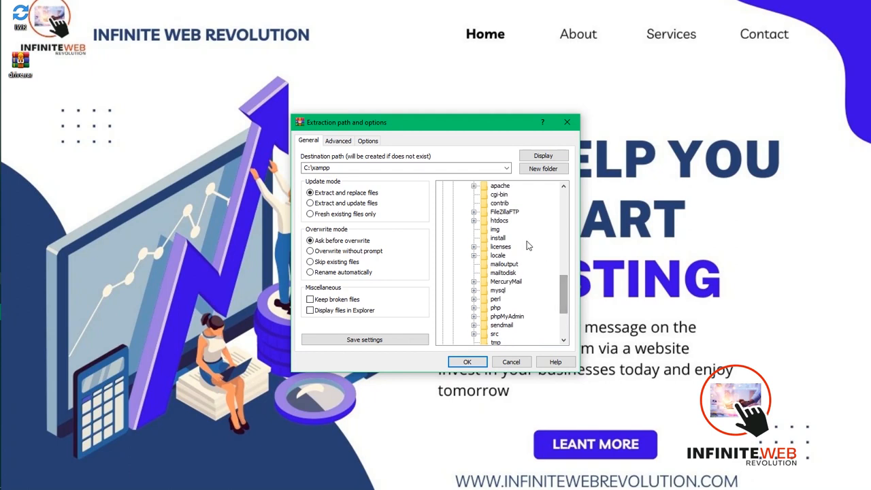
left_click(499, 222)
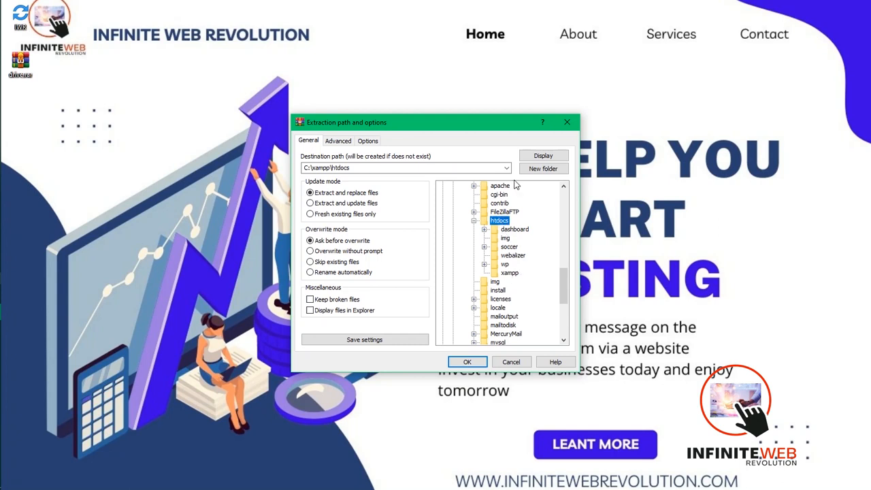
- Create a folder named drive inside htdocs for the extraction
left_click(542, 169)
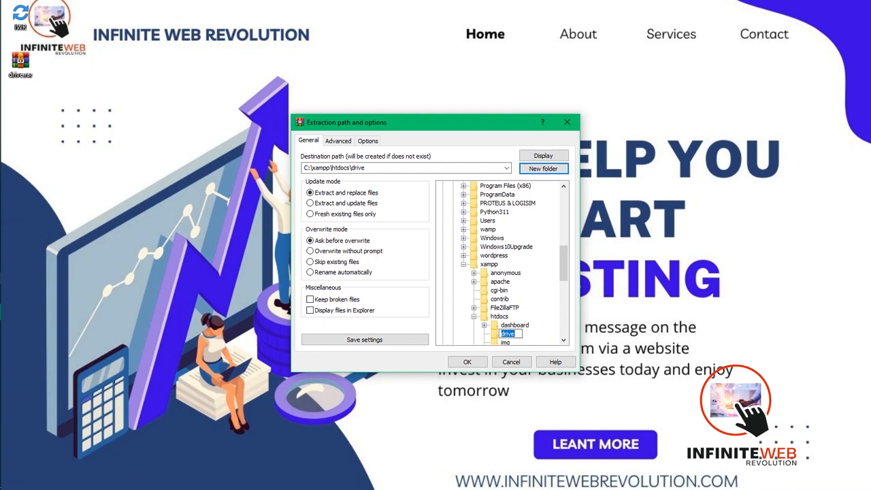
type("drive")
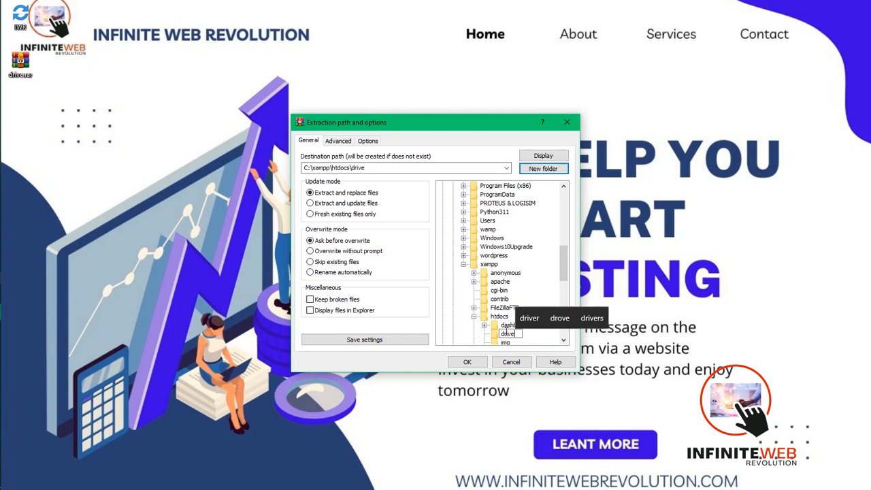
left_click(529, 331)
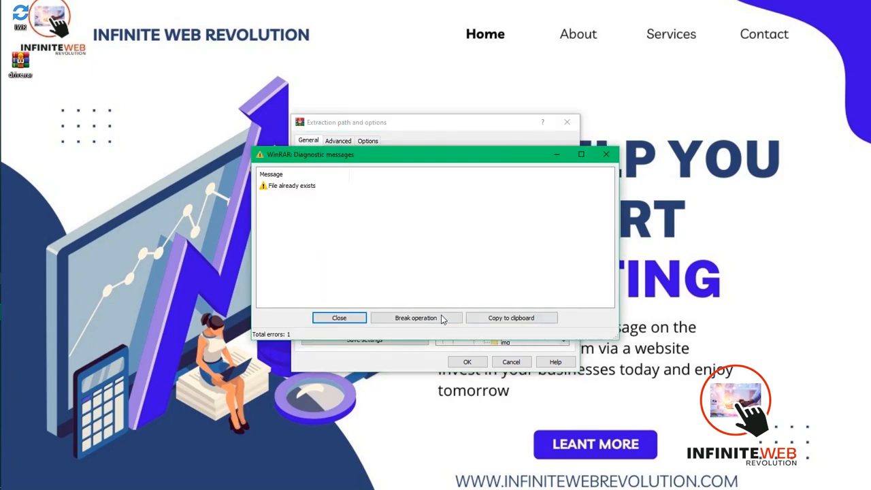
left_click(608, 155)
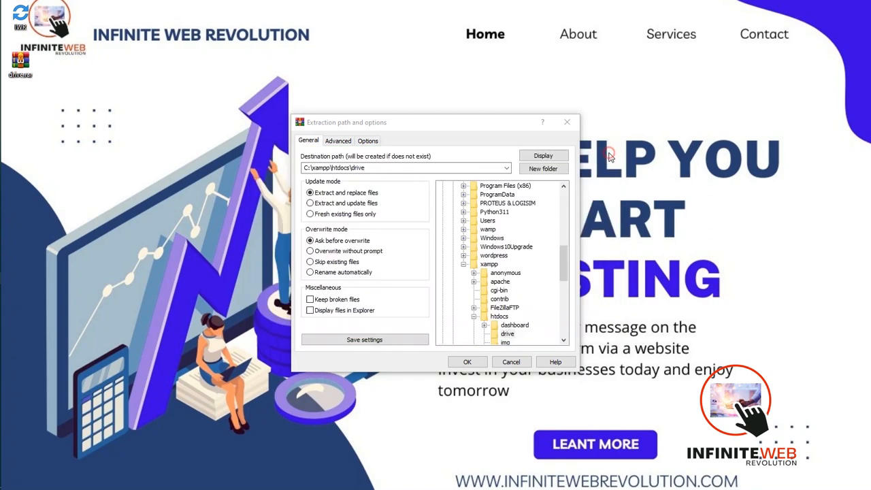
- Create a subfolder named drop inside the drive folder and extract the archive into it
left_click(507, 334)
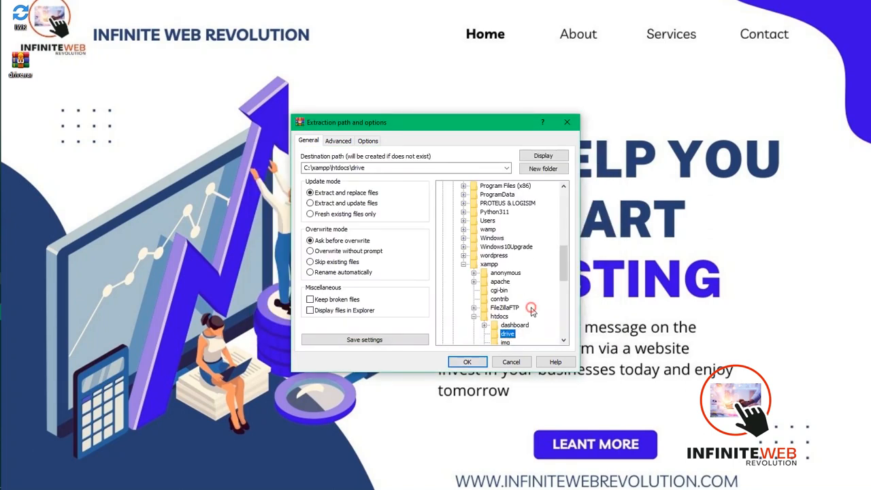
left_click(543, 168)
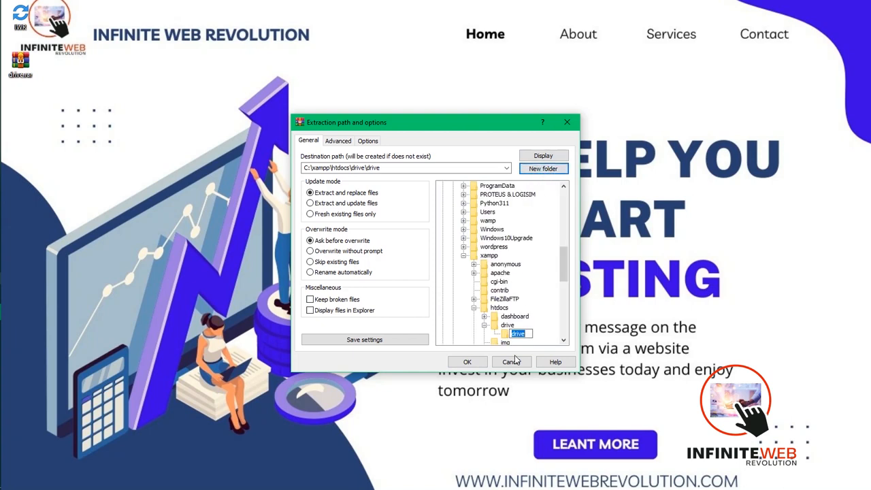
type("drop")
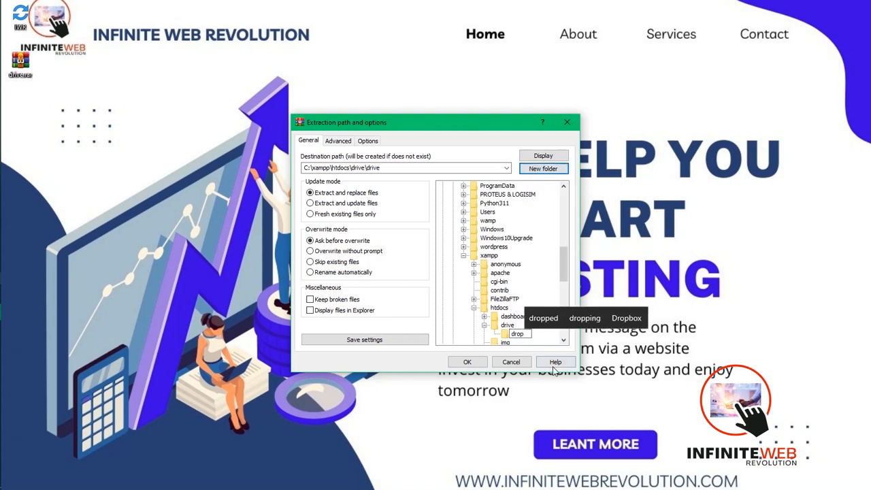
left_click(539, 336)
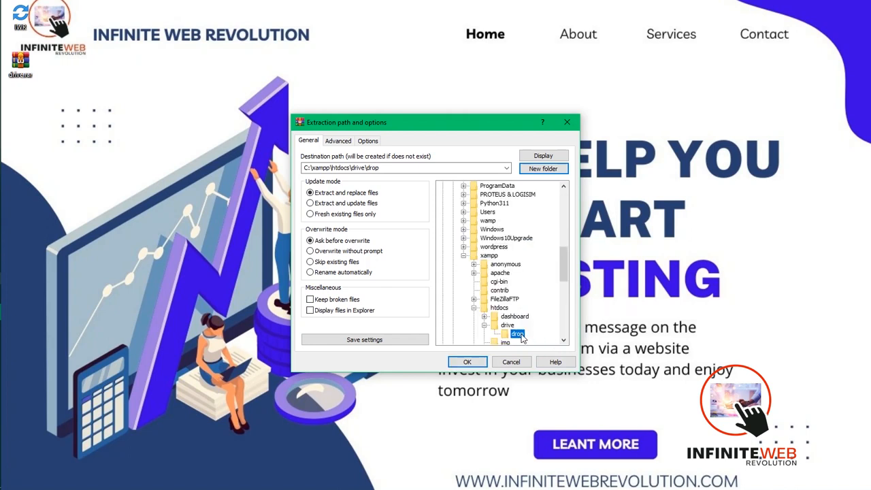
left_click(478, 362)
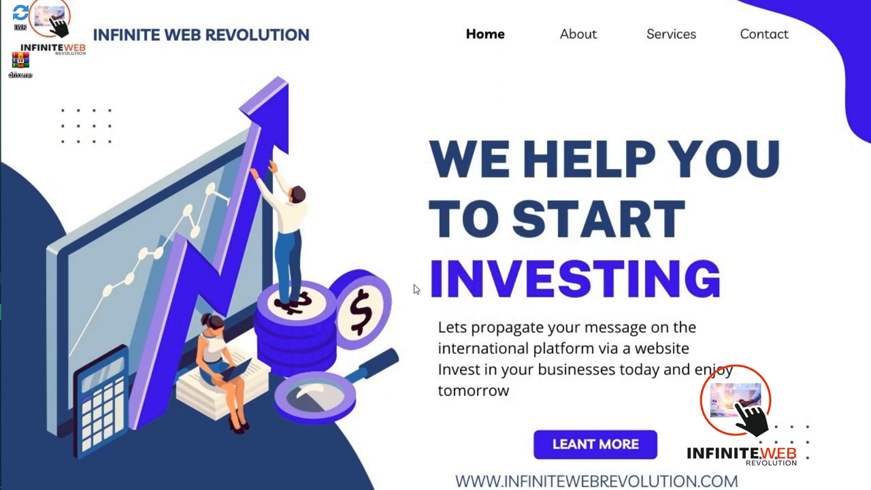
- Switch to phpMyAdmin in the browser and create a database named drop with the utf8mb4_general_ci collation
mouse_move(1, 122)
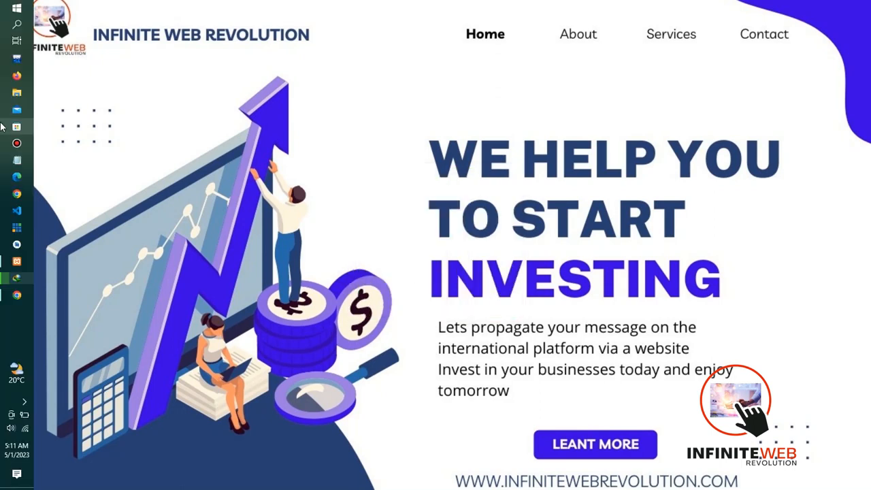
left_click(22, 297)
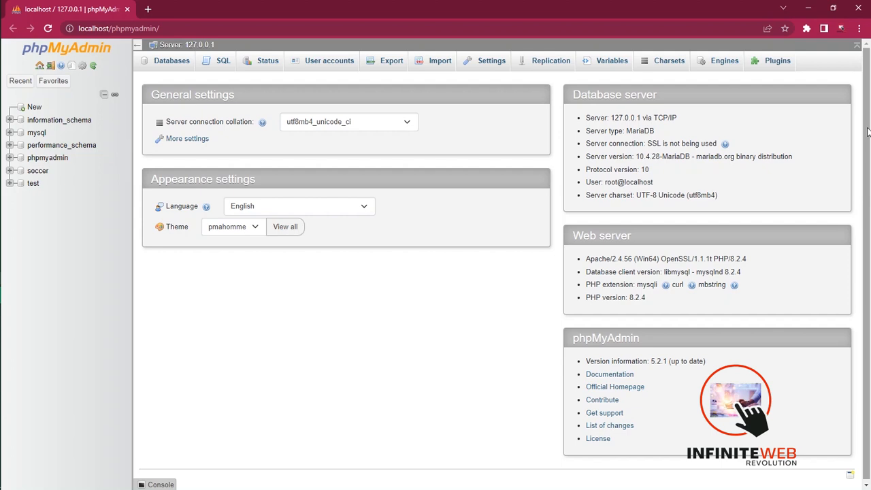
left_click(32, 109)
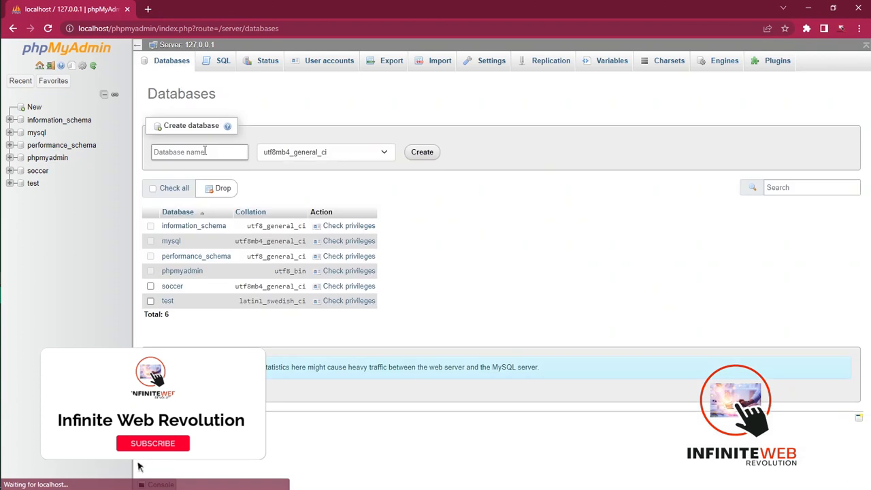
left_click(176, 152)
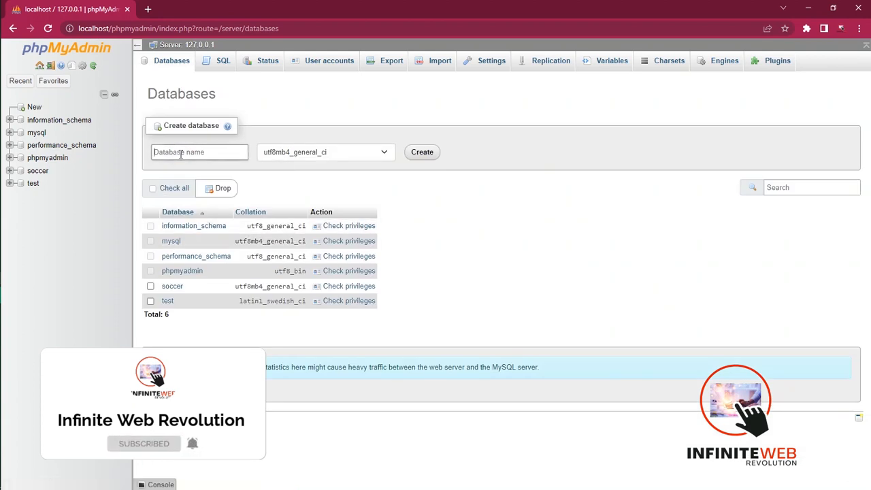
type("drop")
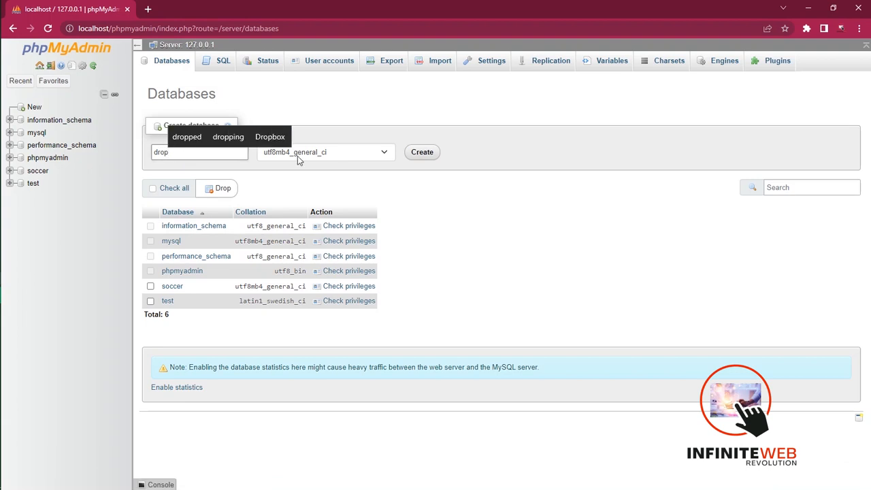
left_click(421, 151)
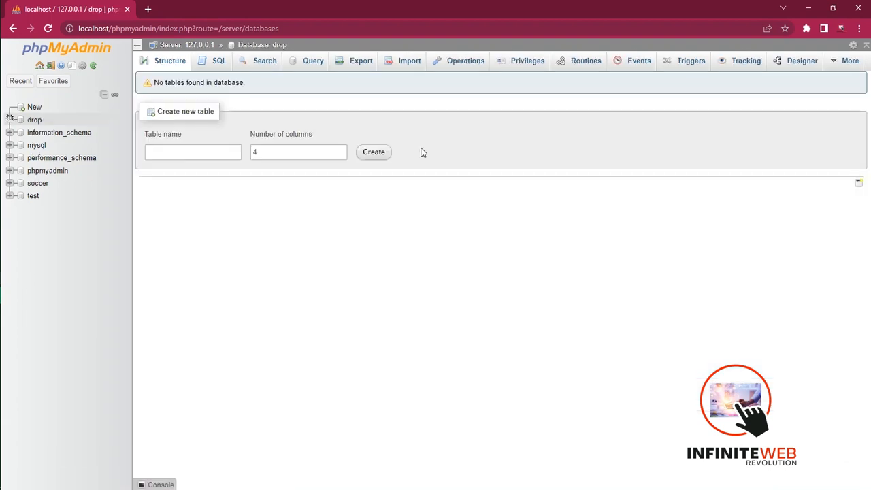
- From the drop database's privileges, edit the admin account on localhost and save its global privileges with everything enabled
left_click(527, 65)
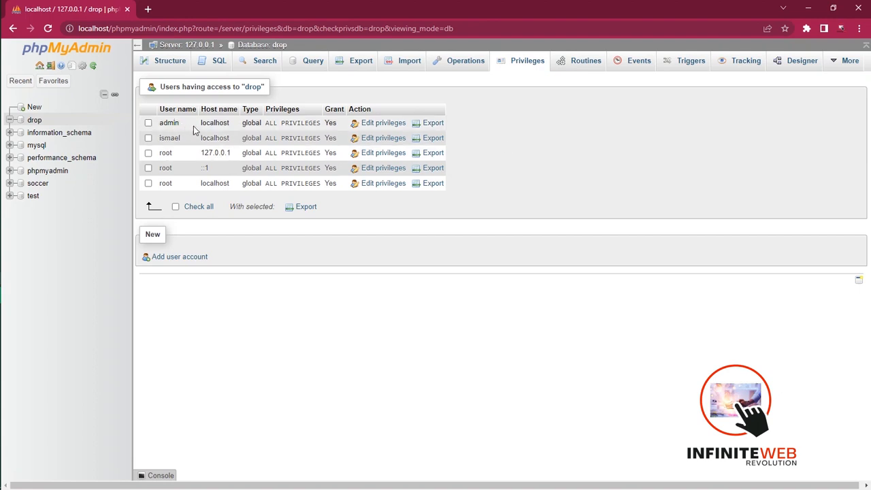
left_click(385, 128)
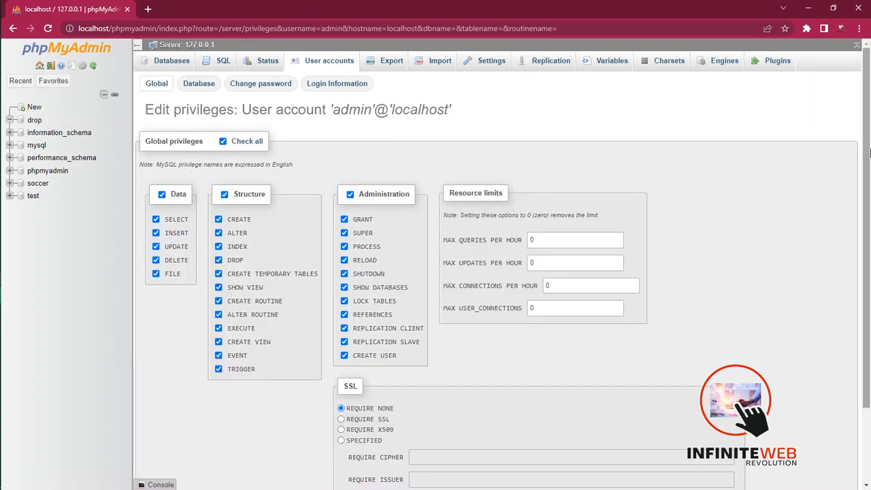
scroll(410, 387, "down", 2)
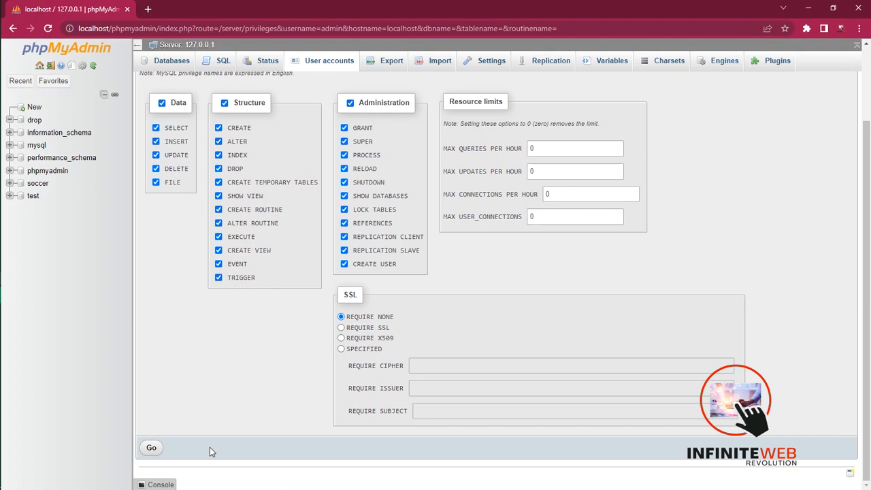
left_click(151, 447)
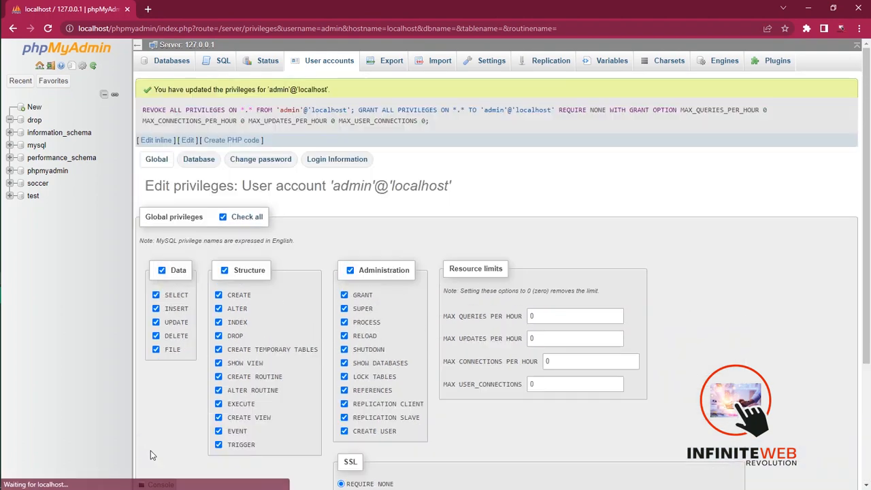
- Grant the admin account all database-specific privileges on the drop database
left_click(198, 172)
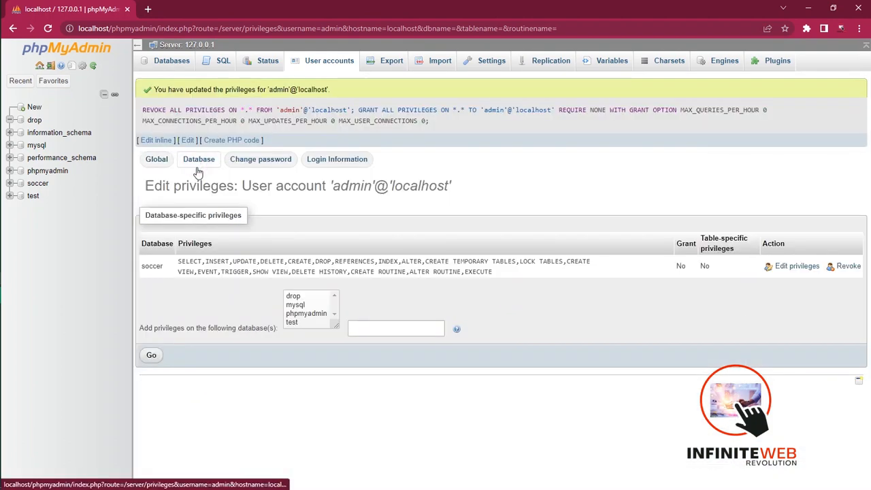
left_click(295, 297)
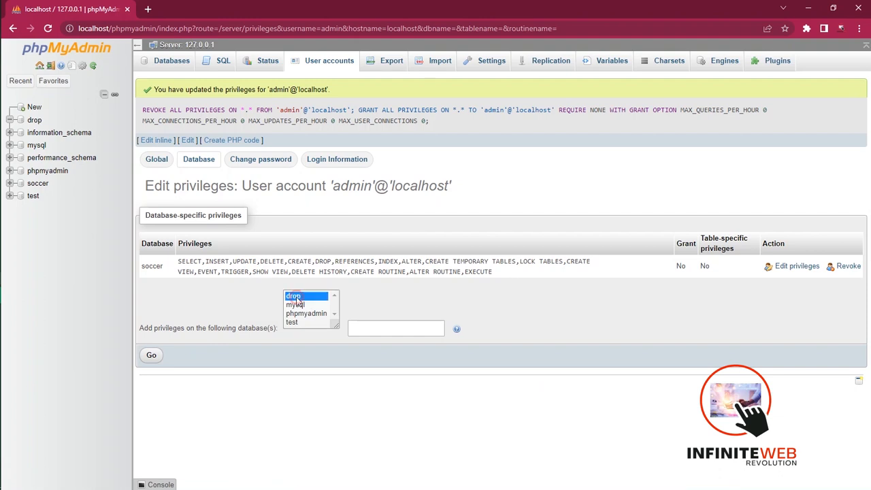
left_click(151, 353)
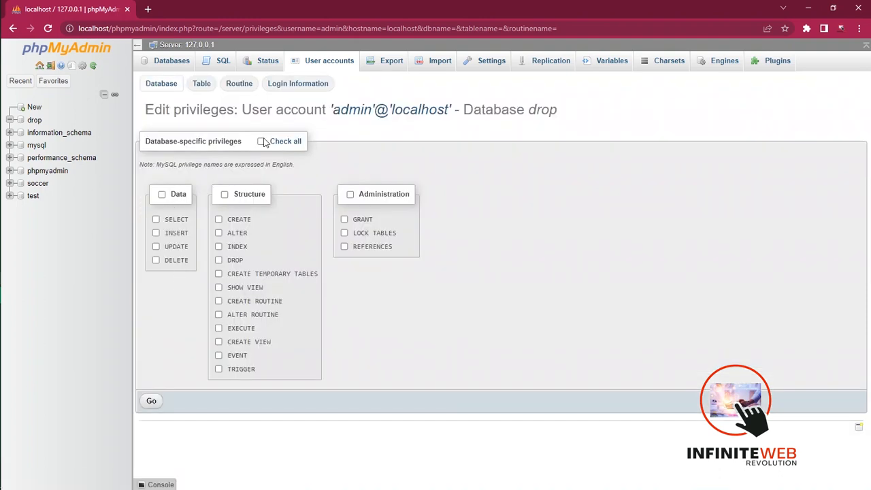
left_click(262, 140)
left_click(151, 401)
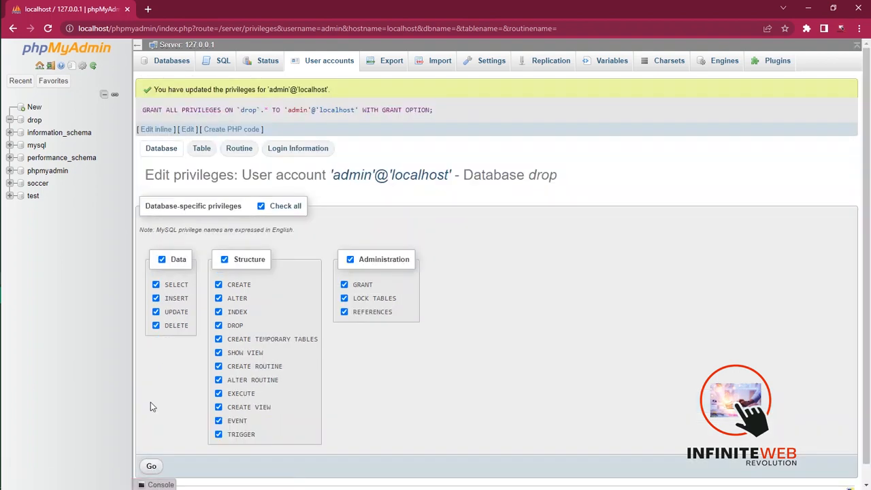
- Review the admin account's login information, routine, table and database privilege settings for the drop database
left_click(285, 151)
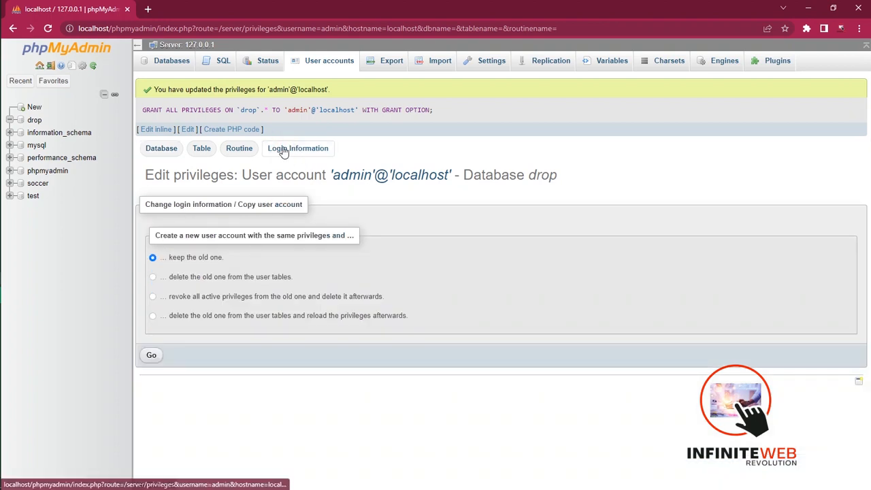
left_click(243, 150)
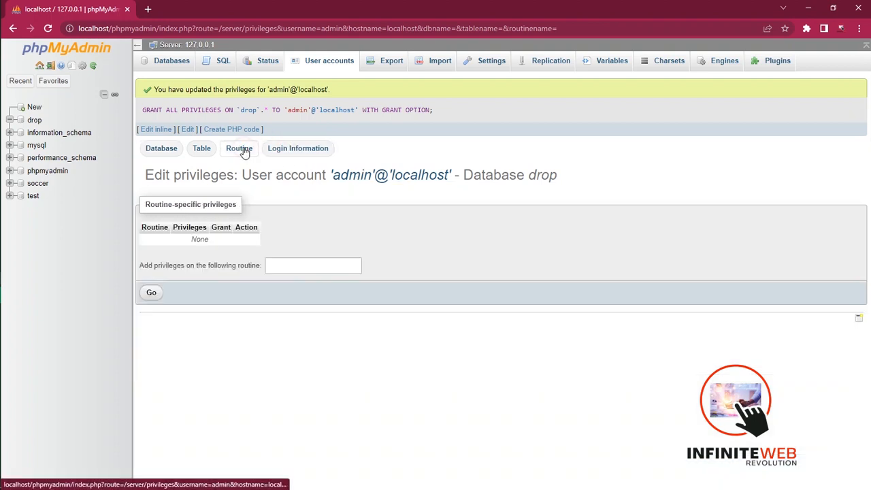
left_click(203, 150)
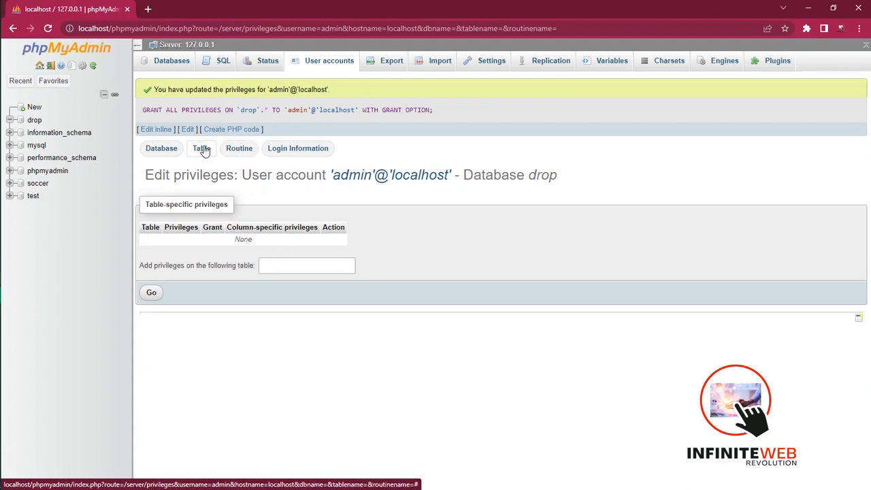
left_click(160, 148)
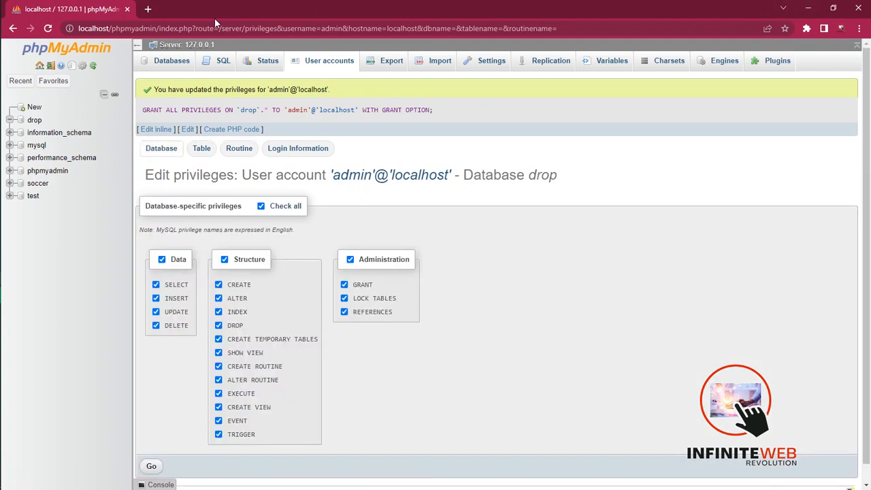
- Switch to File Explorer and open the Files folder under xampp\htdocs\drive\drop
mouse_move(3, 92)
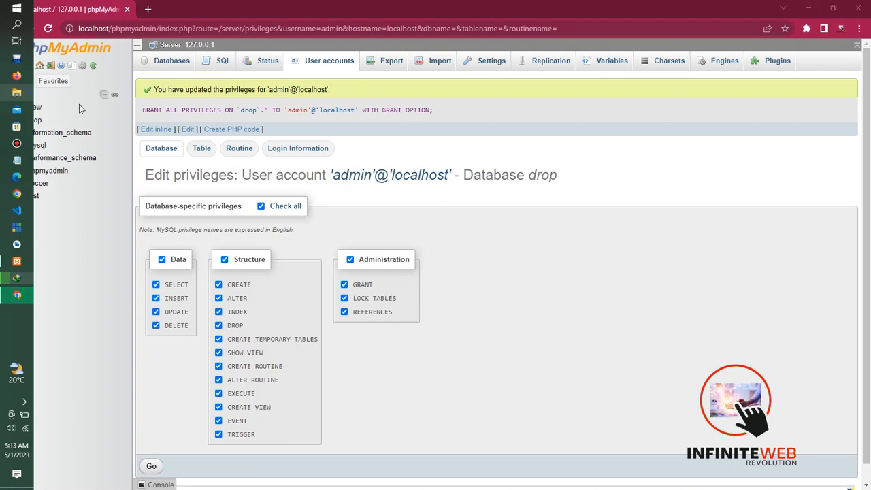
left_click(16, 92)
left_click(60, 178)
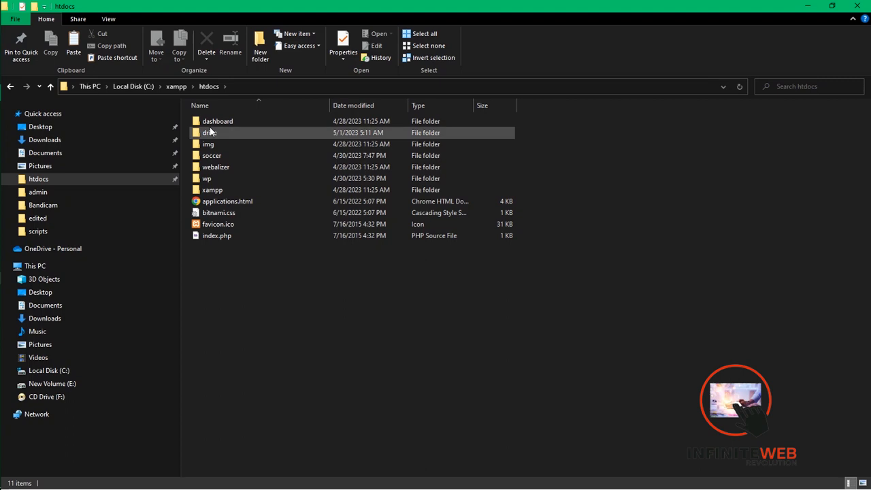
left_click(177, 87)
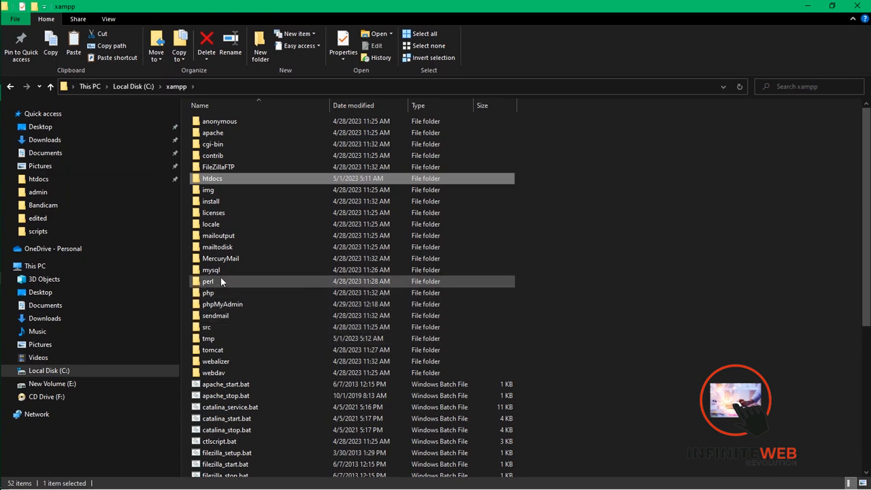
double_click(211, 179)
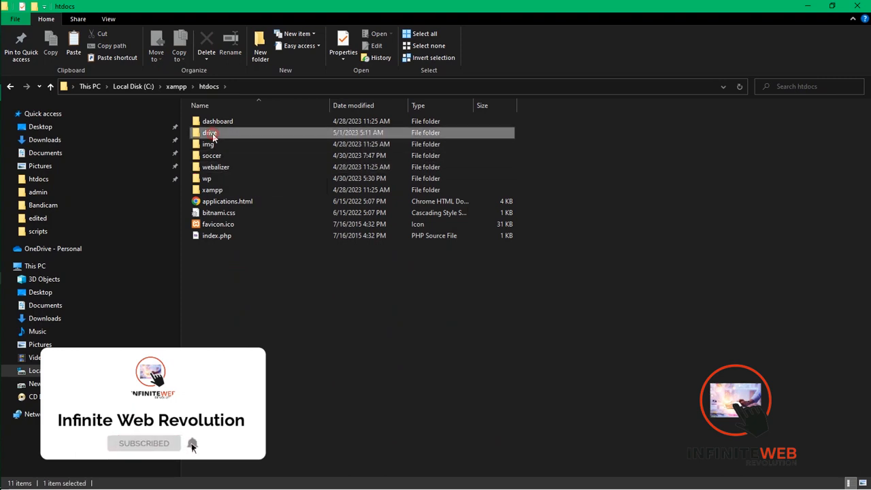
double_click(210, 134)
left_click(208, 126)
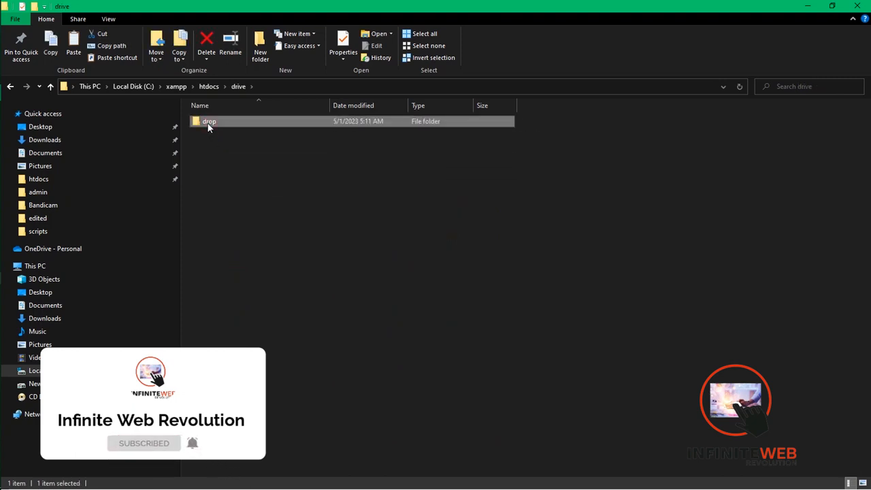
double_click(208, 127)
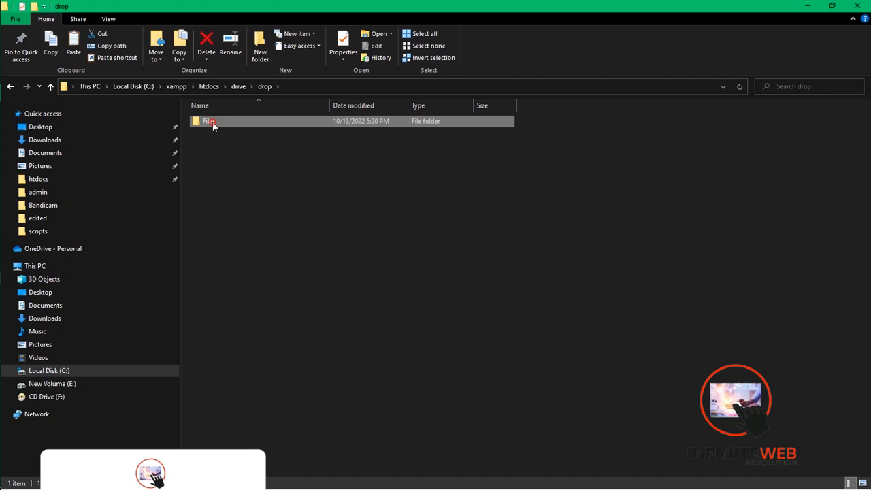
double_click(210, 123)
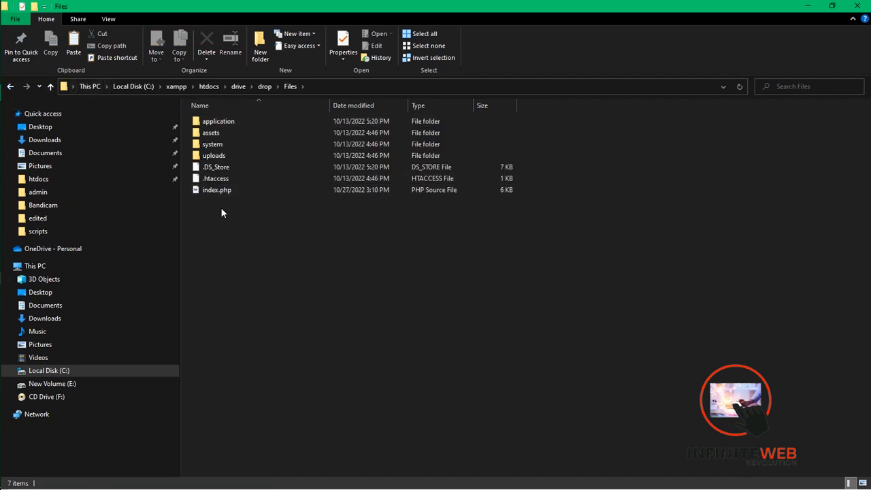
- Move all contents of the Files folder, including application, assets, system, uploads and index.php, directly into htdocs\drive
left_click_drag(219, 207, 230, 121)
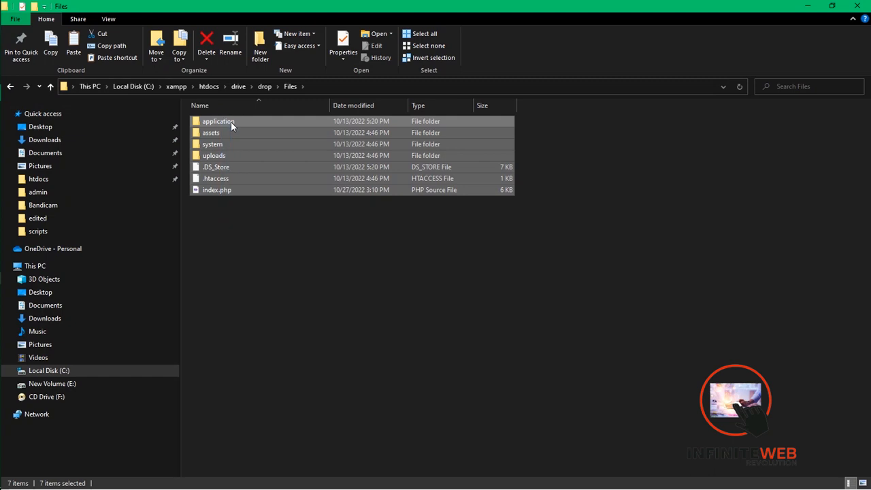
key("ctrl+x")
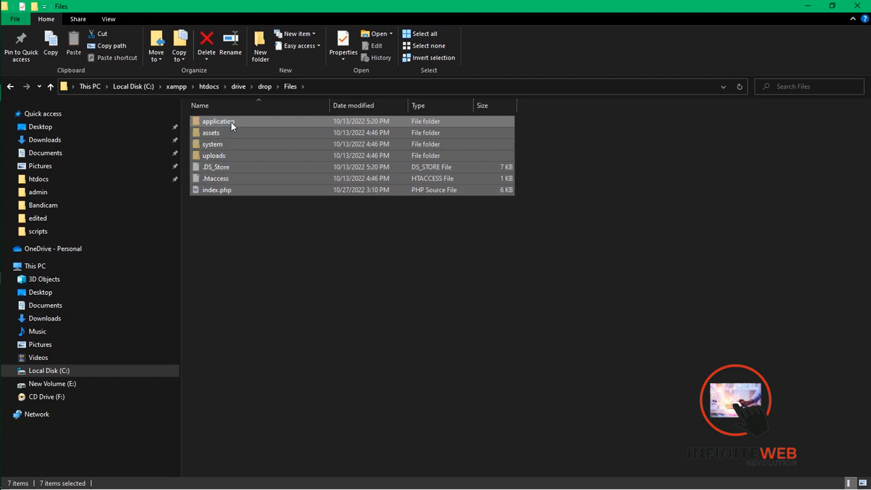
left_click(239, 87)
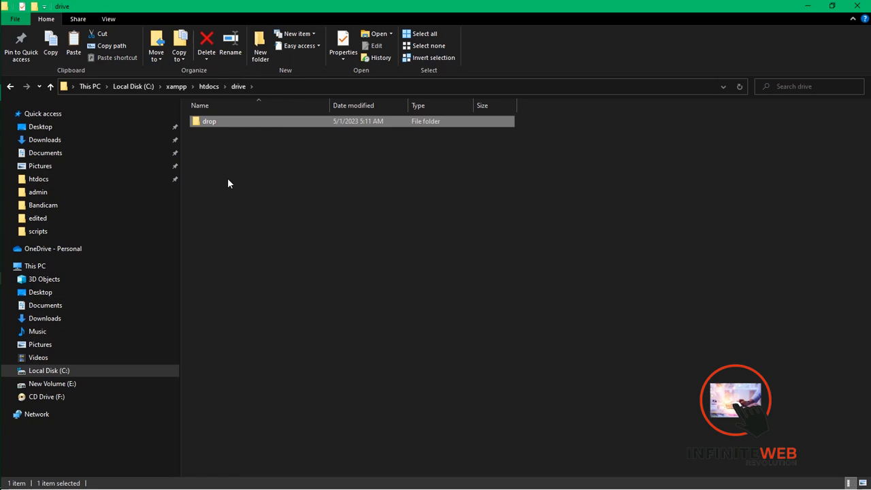
left_click(209, 87)
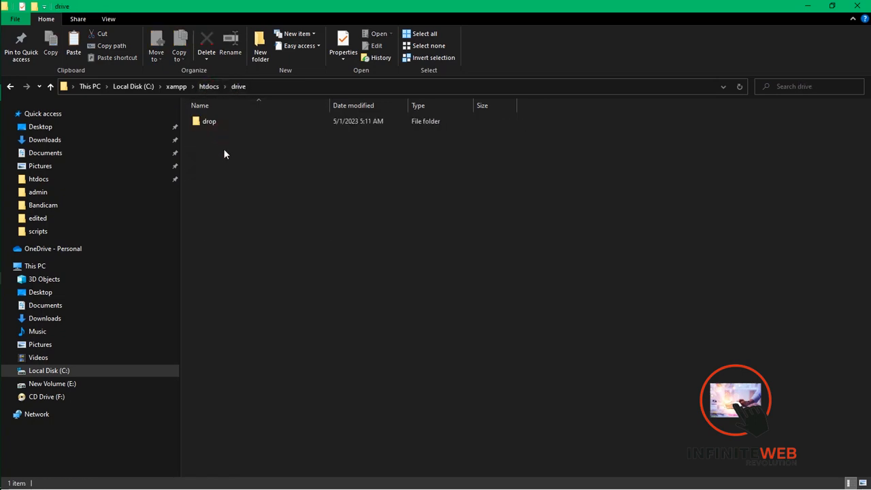
right_click(252, 209)
left_click(289, 287)
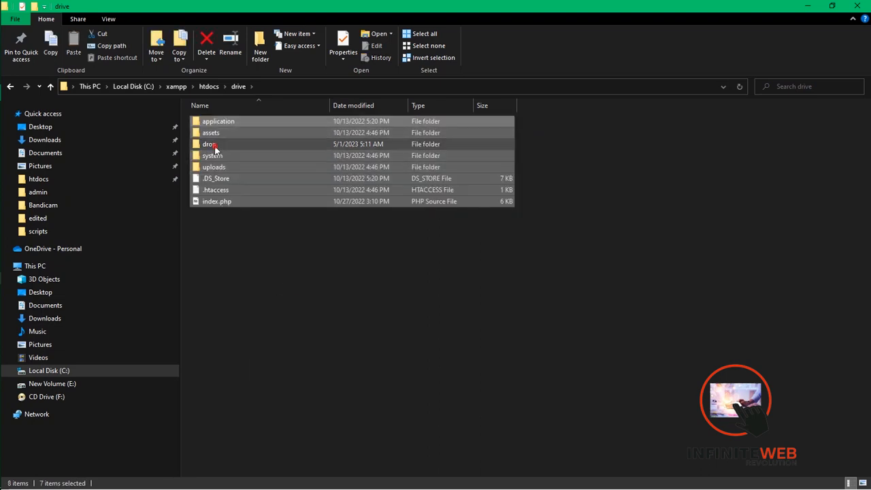
- Delete the leftover drop folder from the drive folder
left_click(214, 145)
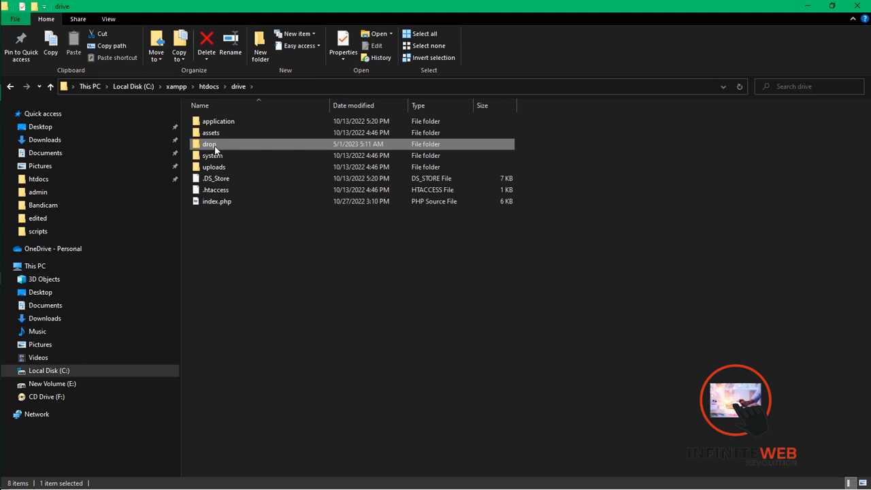
key("Delete")
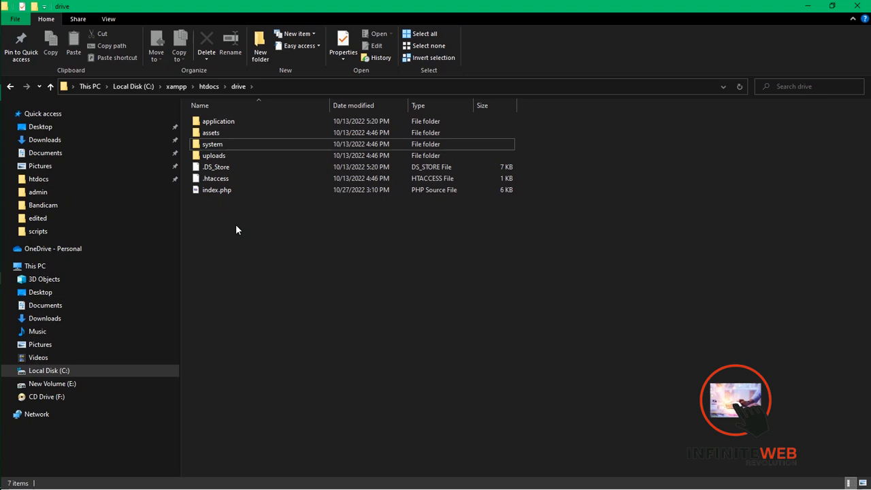
left_click(225, 180)
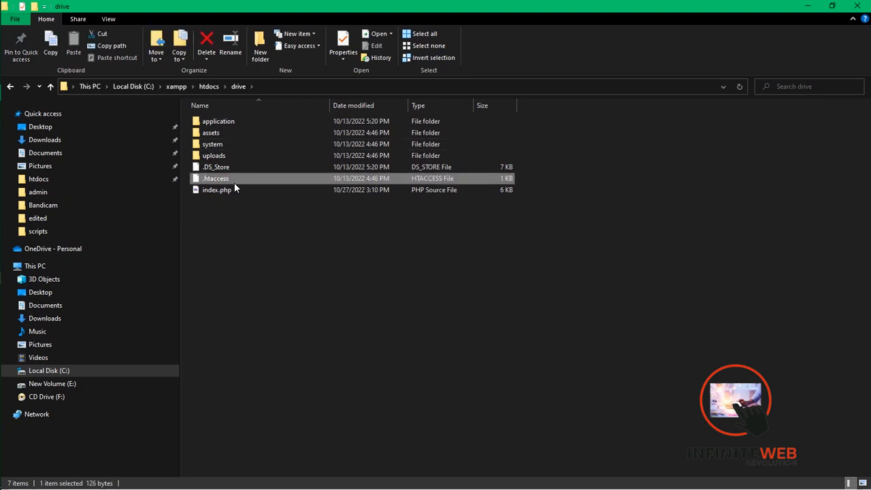
left_click(223, 190)
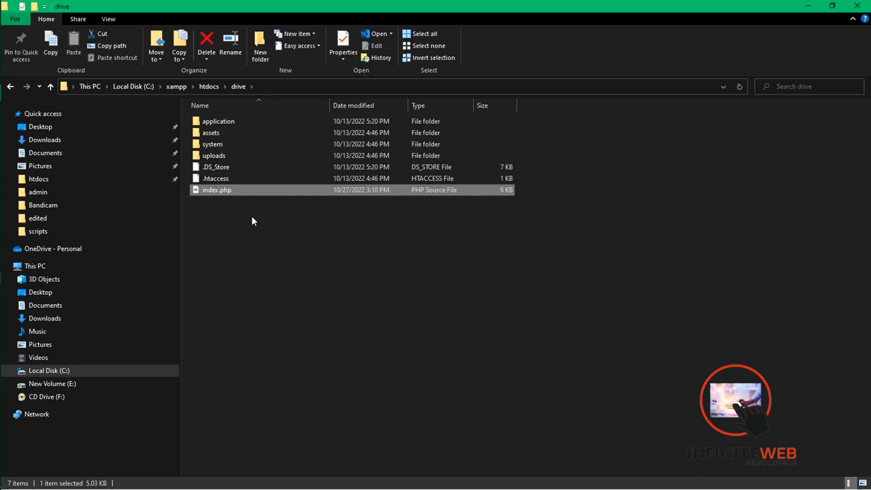
left_click(242, 209)
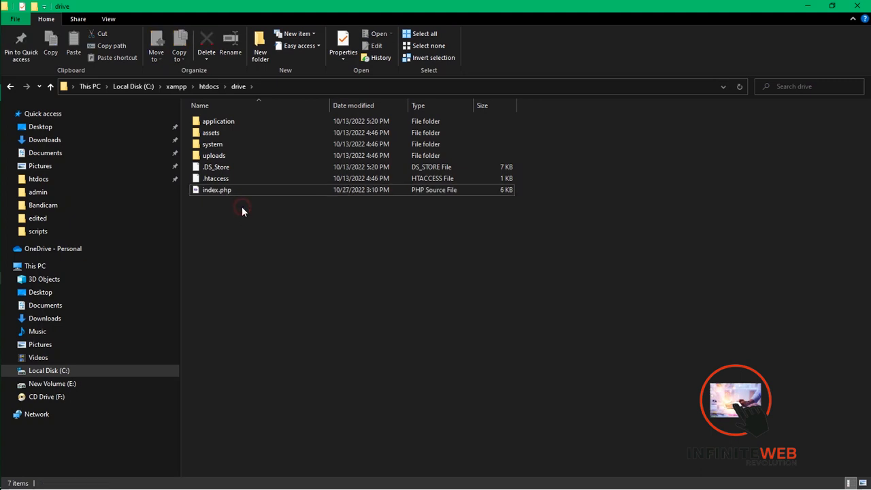
- Open database.php from the drive site's application\config folder for editing in Visual Studio Code
double_click(223, 121)
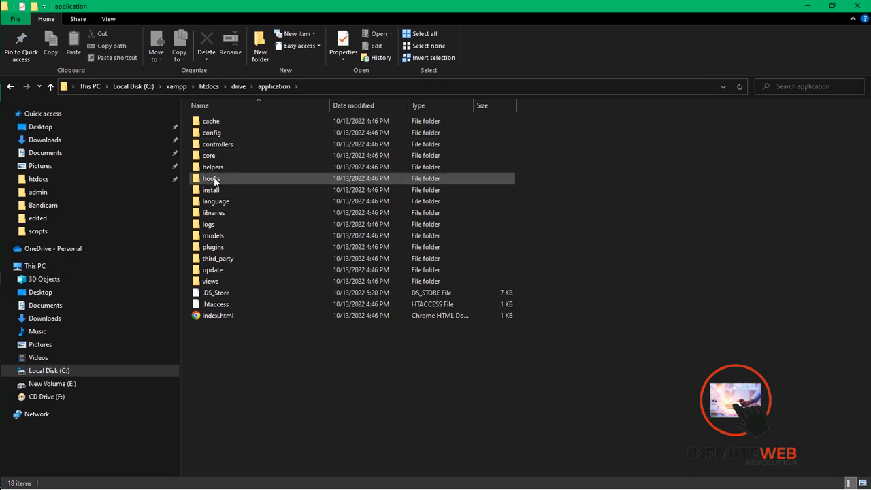
double_click(215, 134)
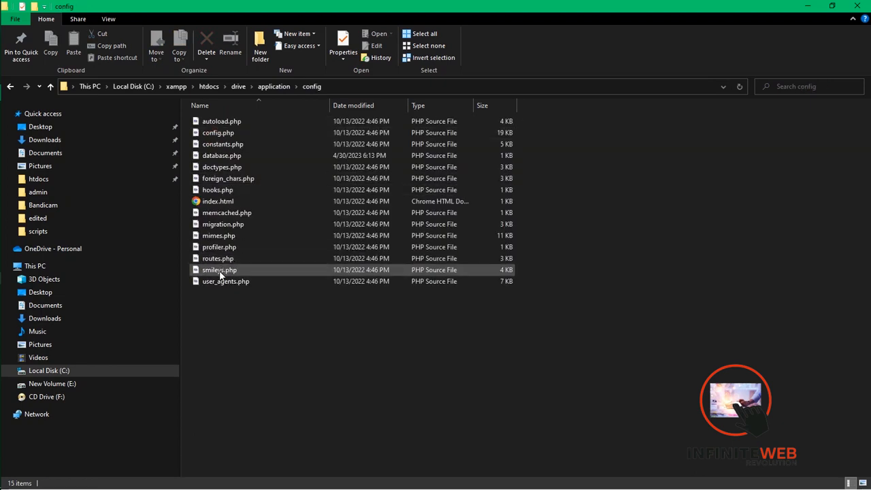
left_click(223, 158)
double_click(223, 158)
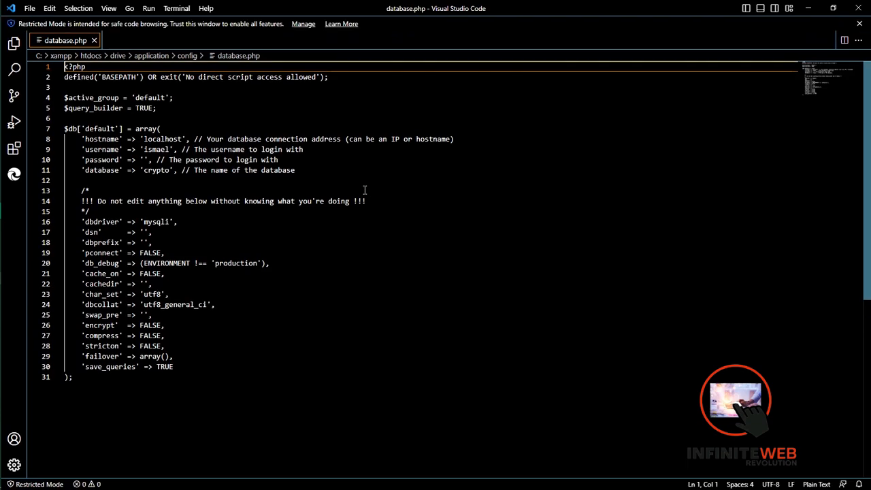
- Replace the database login username in database.php with drop
left_click(170, 149)
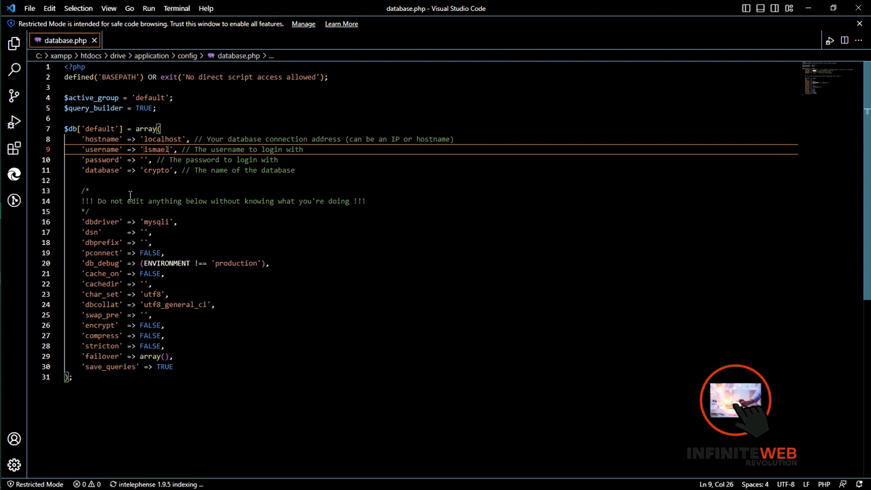
key("BackSpace")
key("BackSpace")
key("BackSpace")
key("BackSpace")
key("BackSpace")
key("BackSpace")
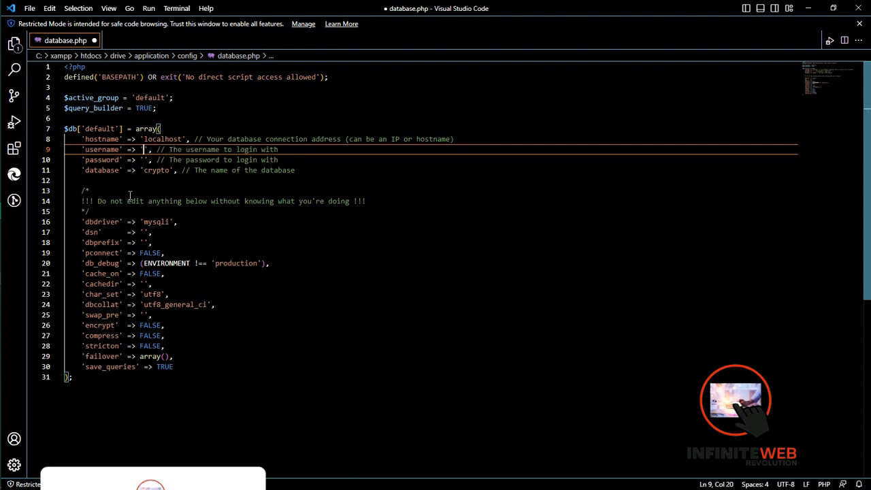
type("drop")
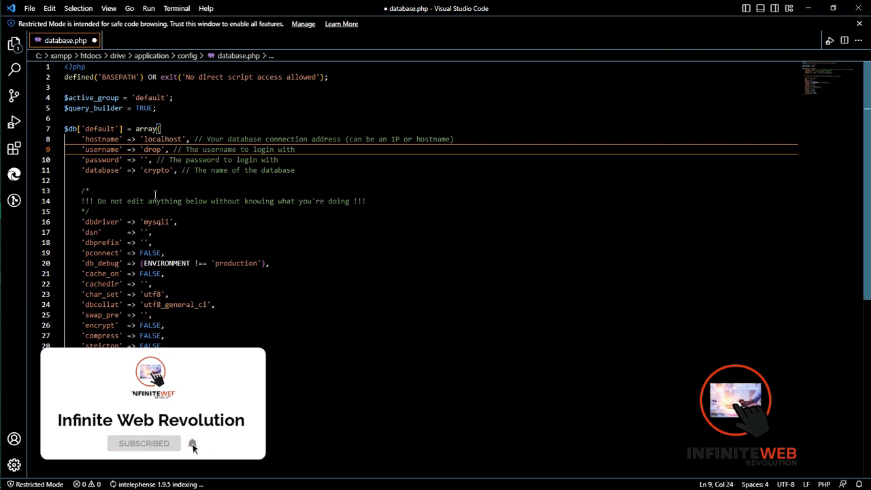
- Enter the database account's password as the password value in database.php
left_click(145, 160)
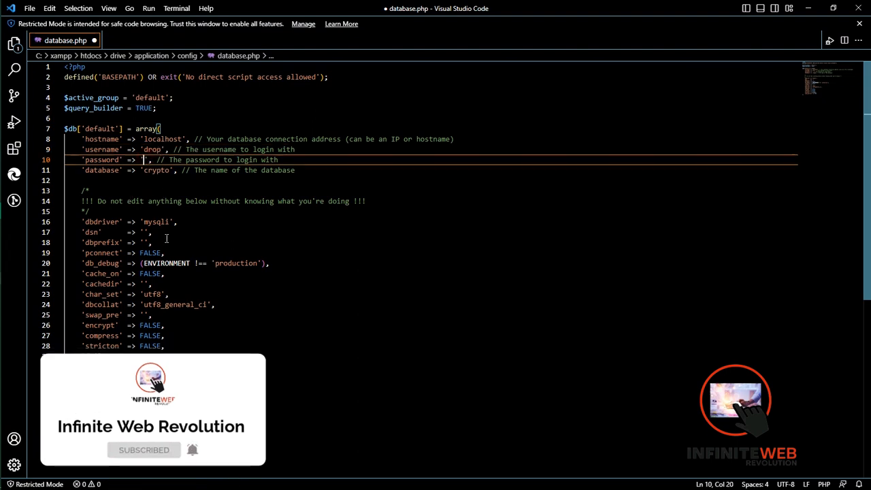
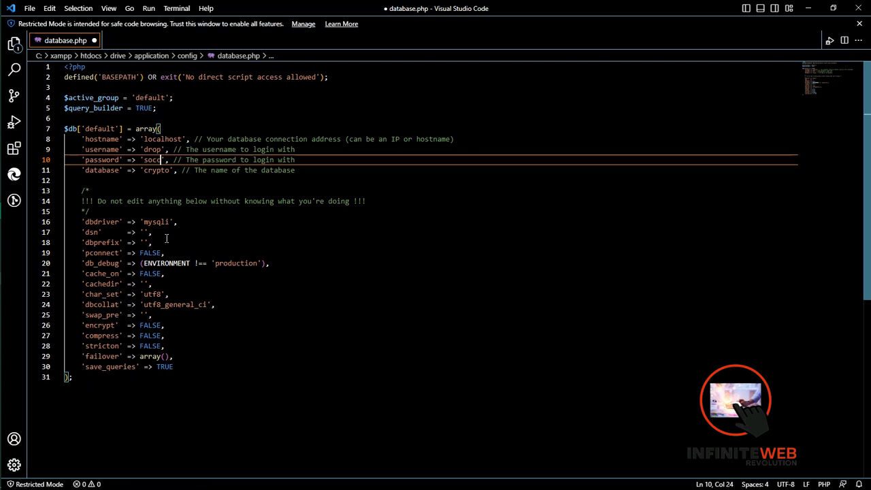
- Set the database name in database.php to drop
left_click(170, 171)
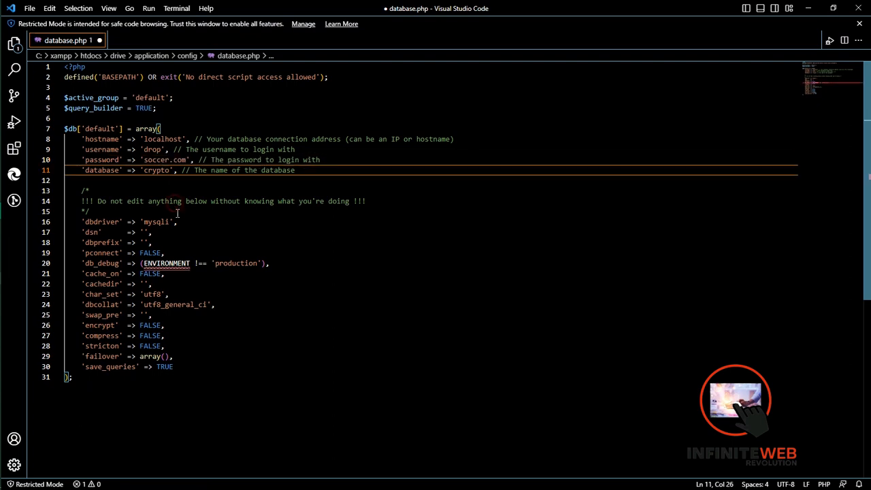
key("BackSpace")
key("BackSpace")
key("BackSpace")
key("BackSpace")
key("BackSpace")
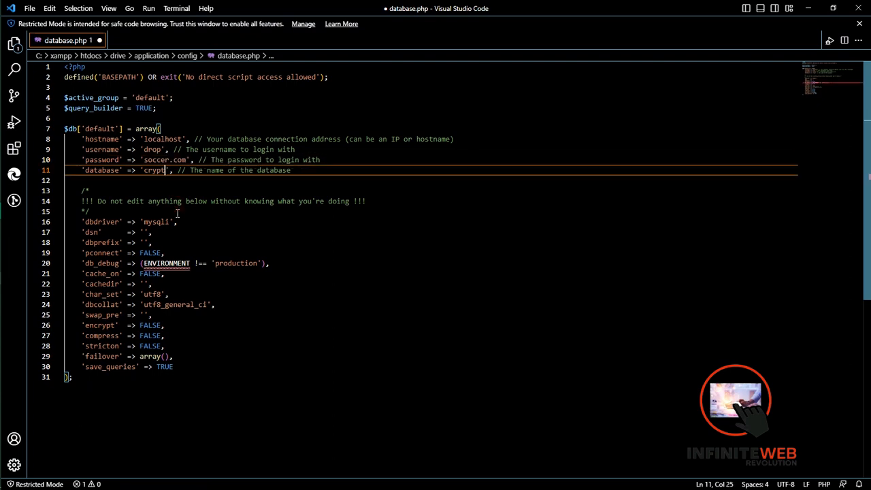
key("BackSpace")
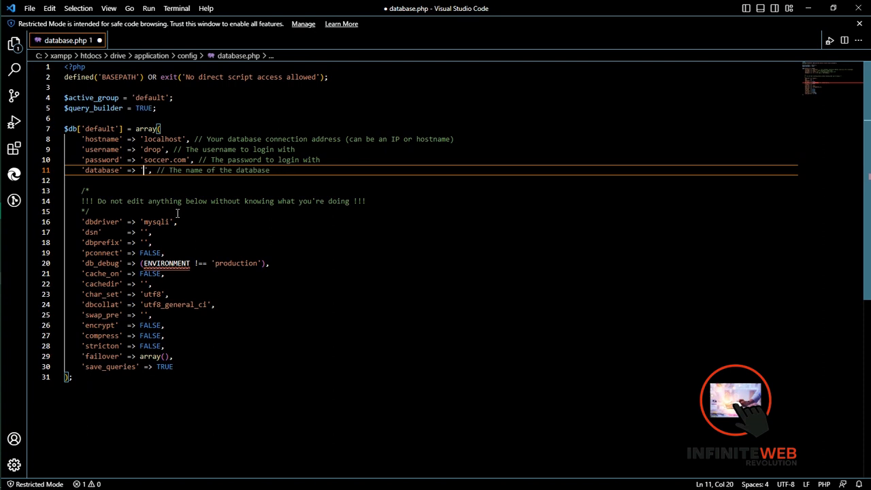
type("drop")
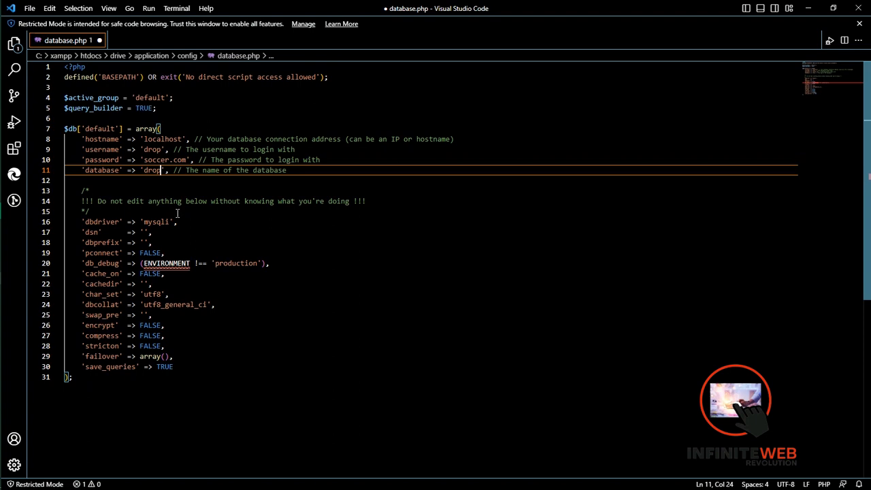
- Change the username value in database.php to admin and save the file
left_click(163, 149)
key("BackSpace")
key("BackSpace")
key("BackSpace")
key("BackSpace")
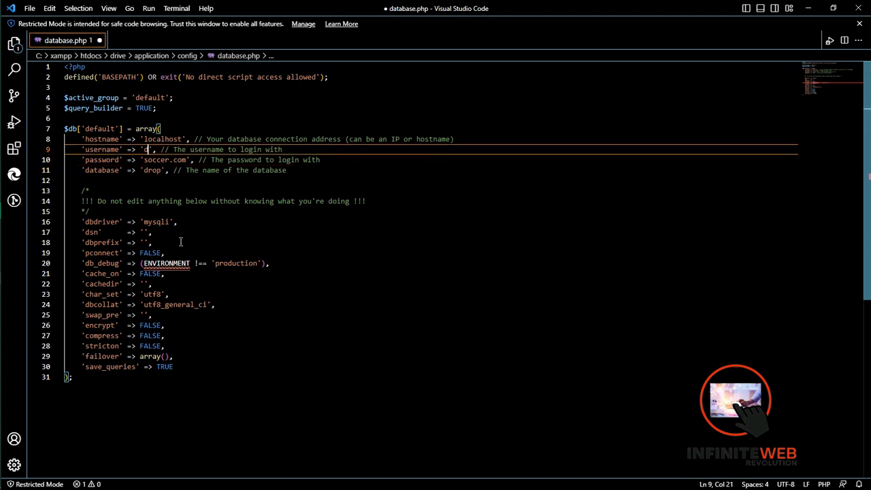
type("admin")
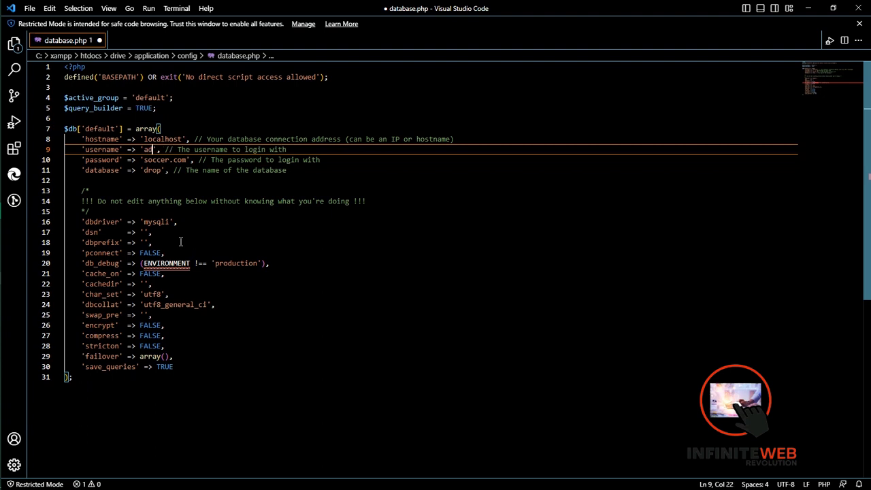
left_click(223, 262)
key("ctrl+s")
left_click(267, 160)
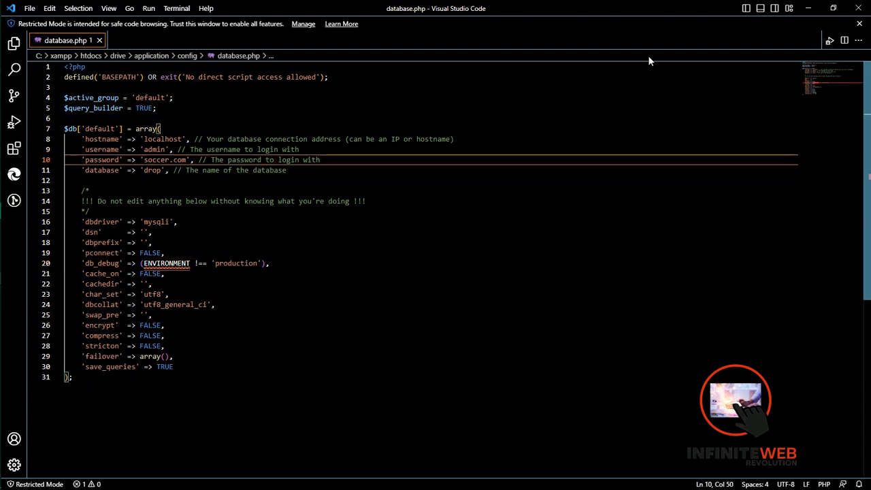
- Return to the drive folder in File Explorer and switch to the Chrome window with phpMyAdmin
left_click(811, 7)
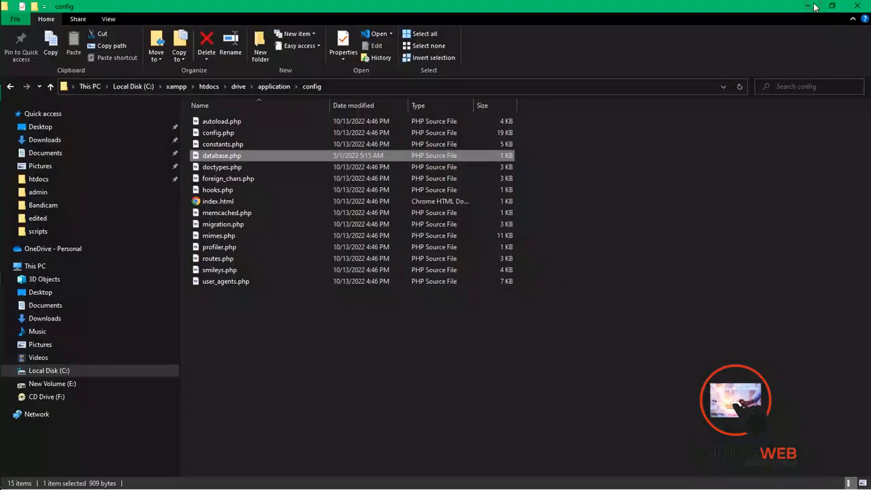
left_click(238, 86)
mouse_move(2, 162)
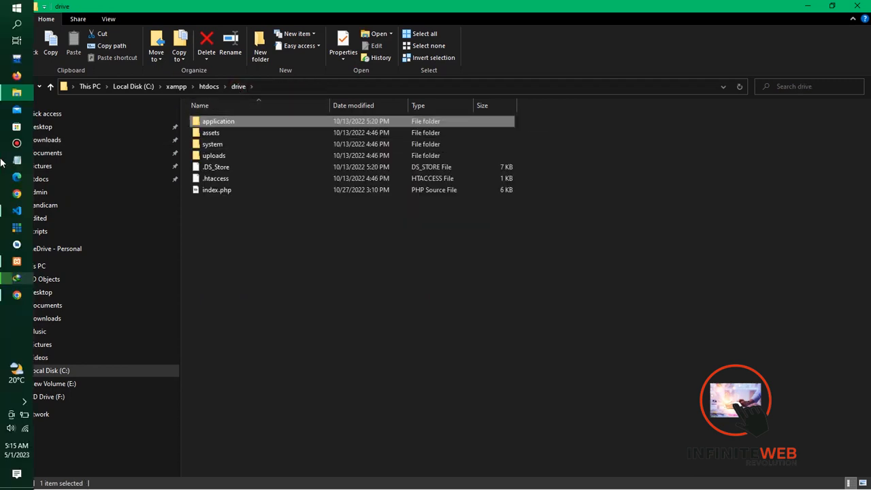
left_click(17, 294)
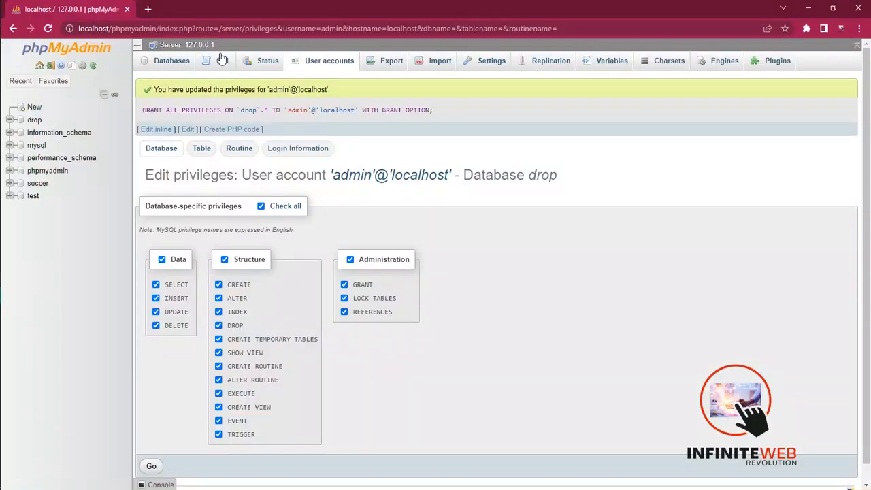
- Open localhost/drive in a new browser tab
left_click(147, 9)
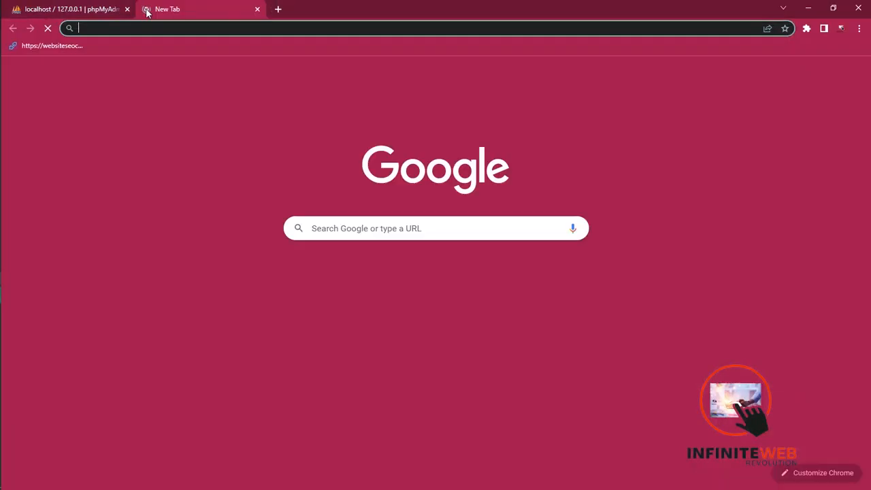
type("loc")
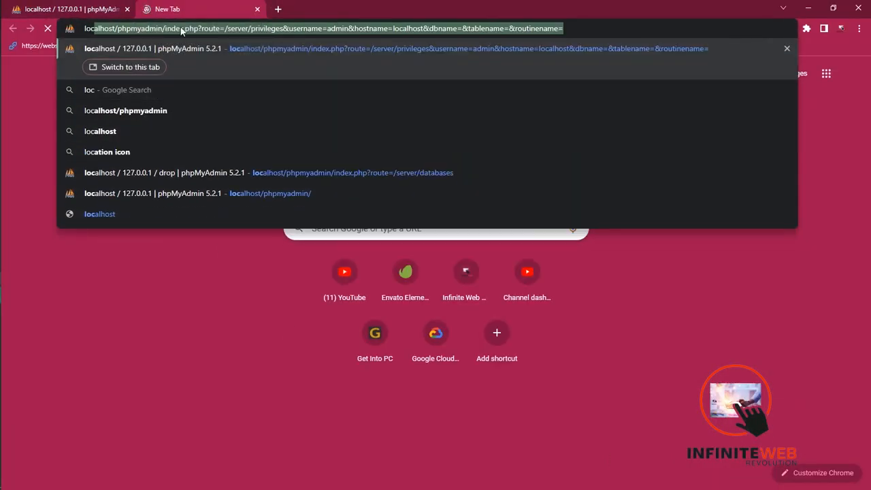
type("alhost")
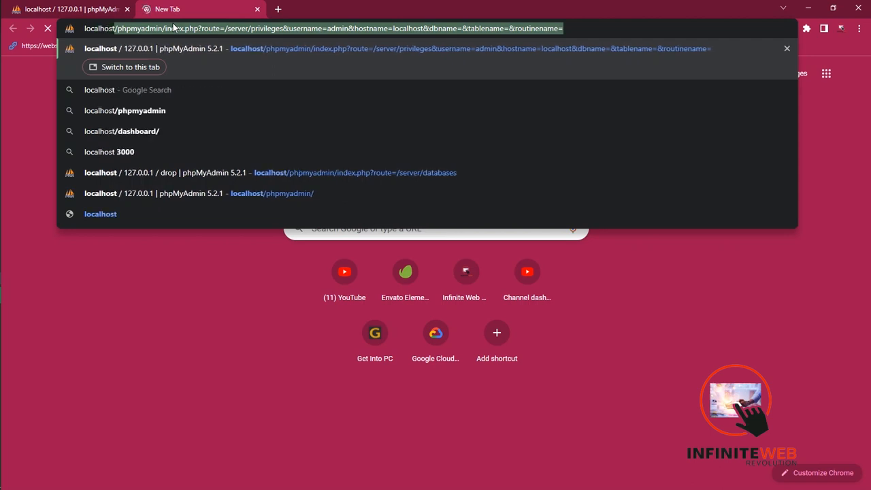
type("/")
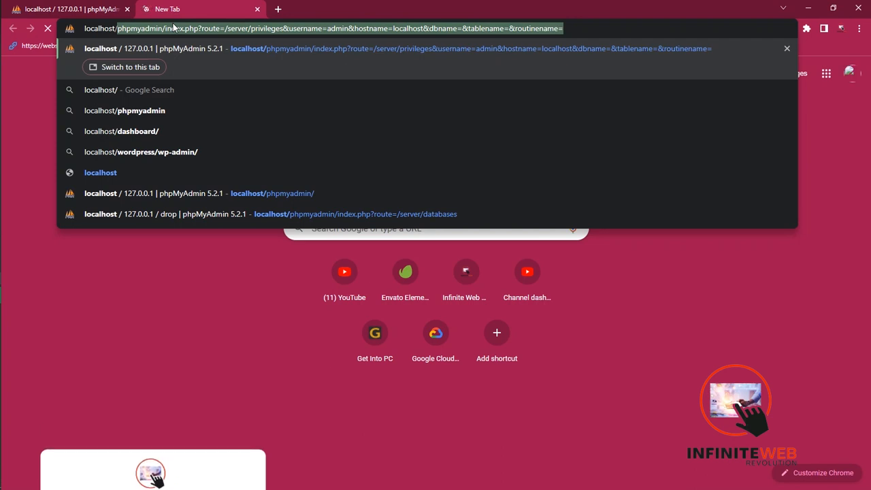
type("d")
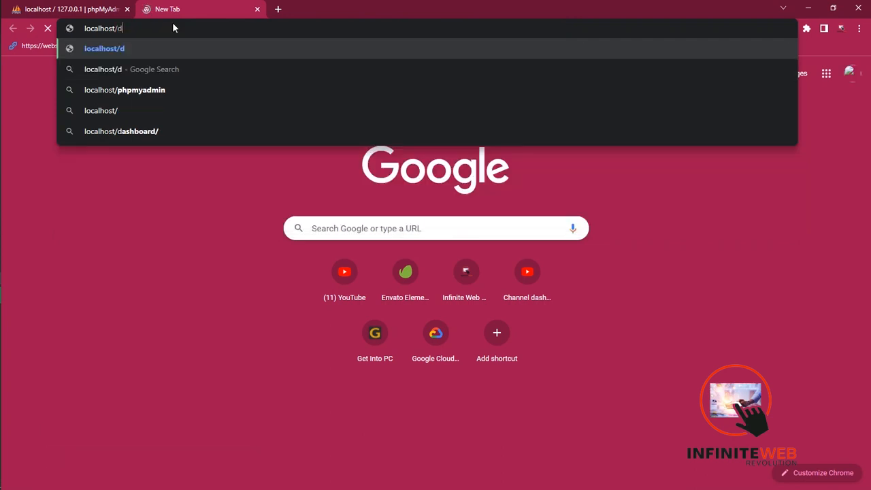
type("rive")
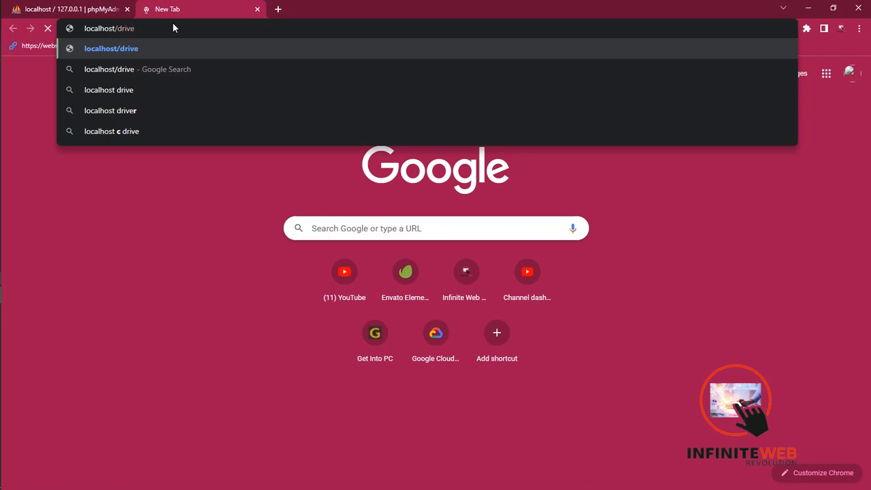
key("Return")
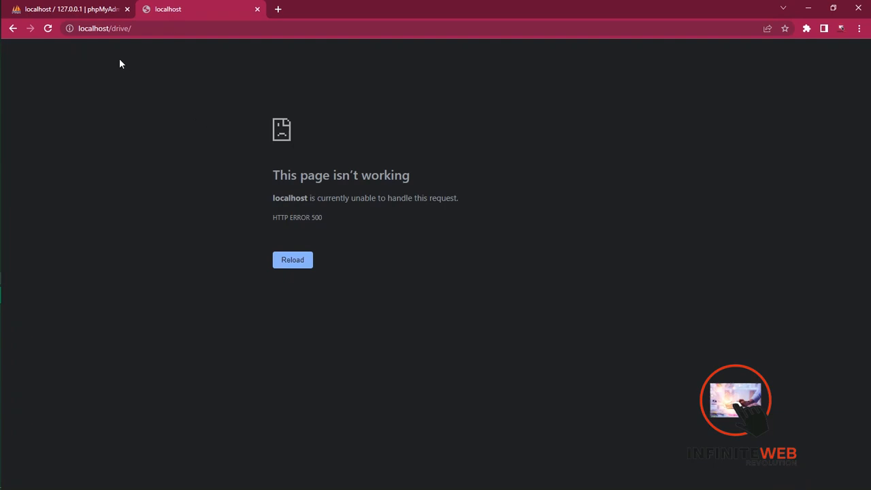
- Load localhost/drive/install and start the Droppy installation, agreeing to proceed despite the unmet requirement
double_click(149, 34)
double_click(148, 34)
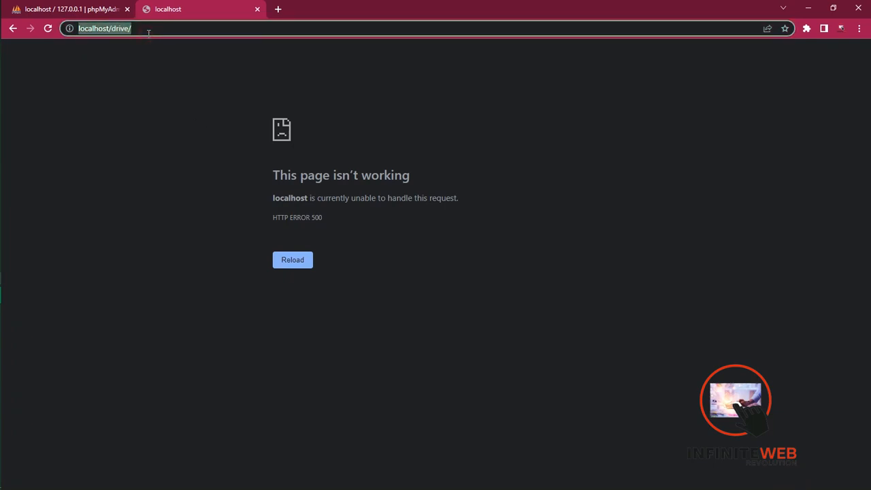
left_click(167, 28)
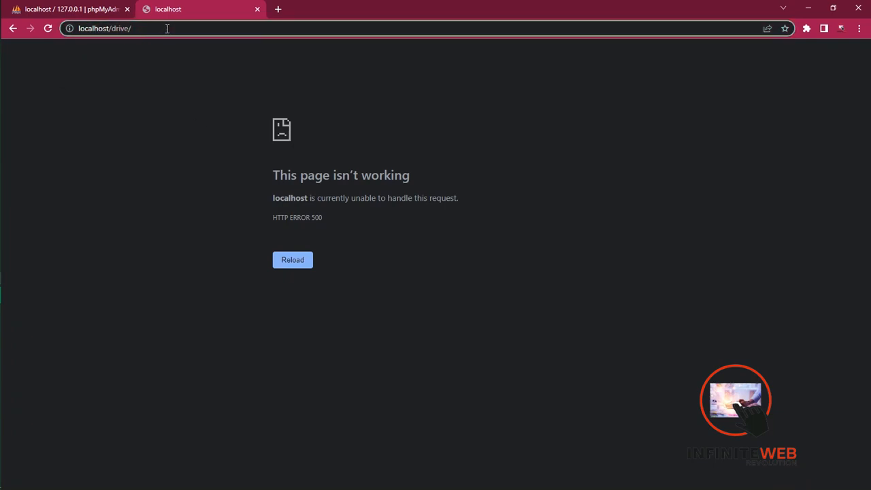
type("install")
key("Return")
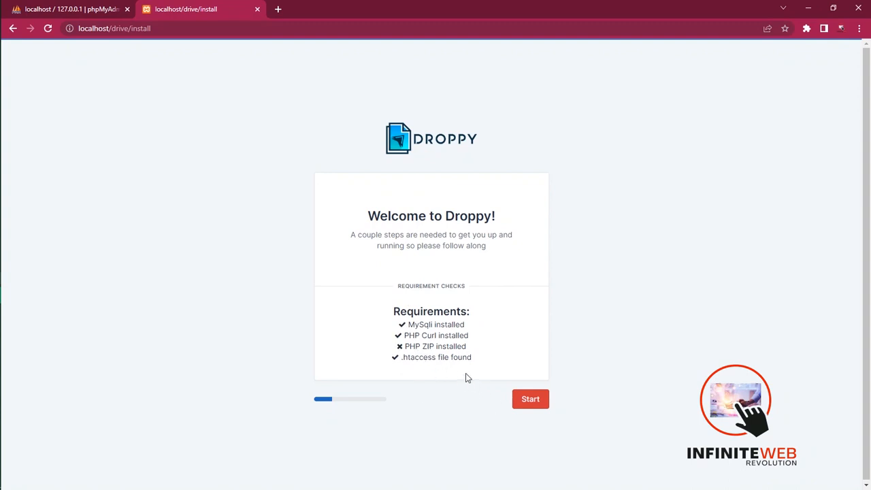
left_click(525, 399)
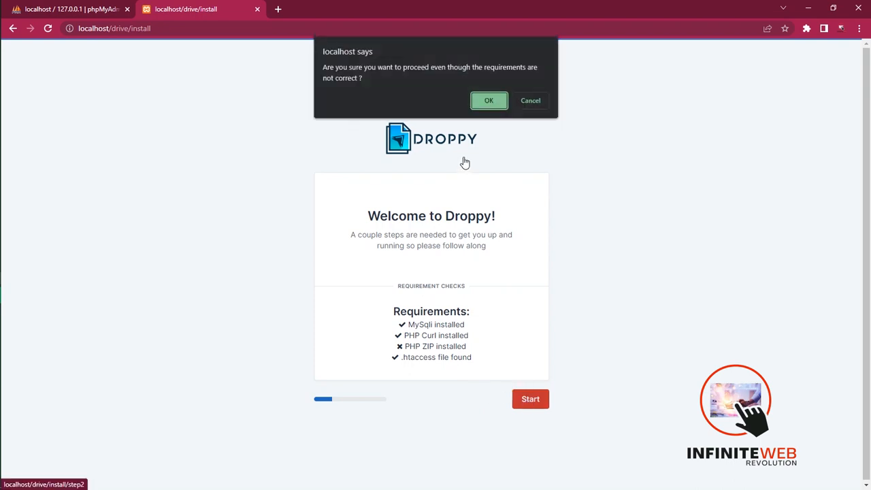
left_click(483, 102)
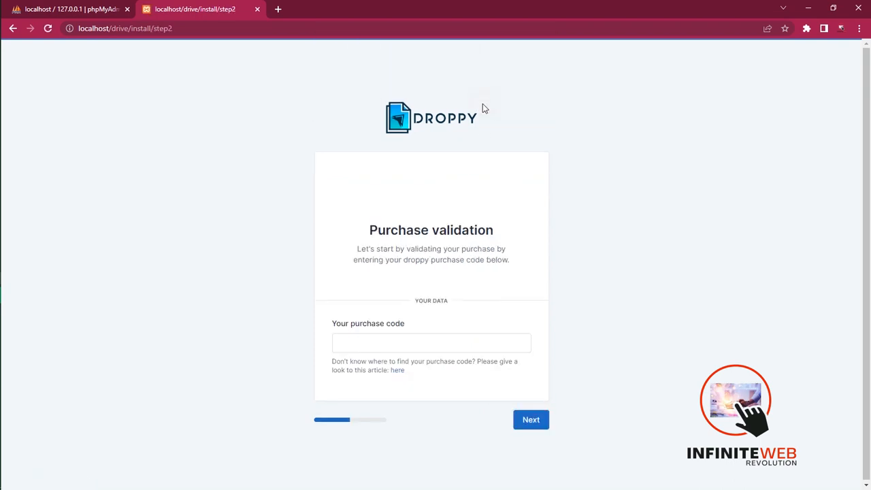
- Enter the purchase code and continue through the installer to the admin user setup
left_click(368, 335)
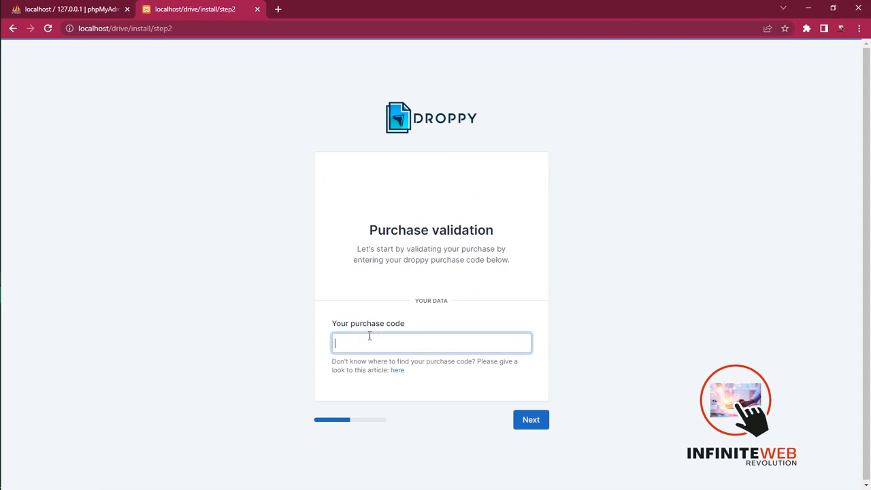
type("123456789")
left_click(532, 422)
left_click(532, 420)
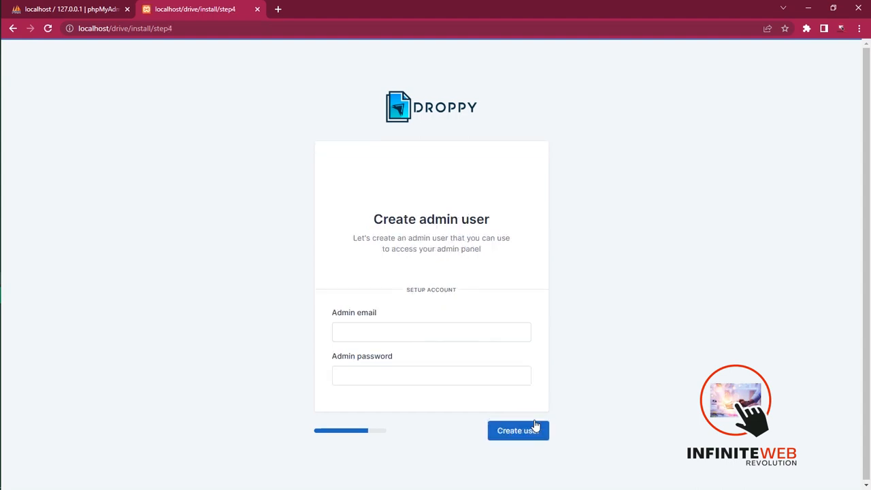
- Fill in the admin's email address for the new Droppy admin user
left_click(381, 330)
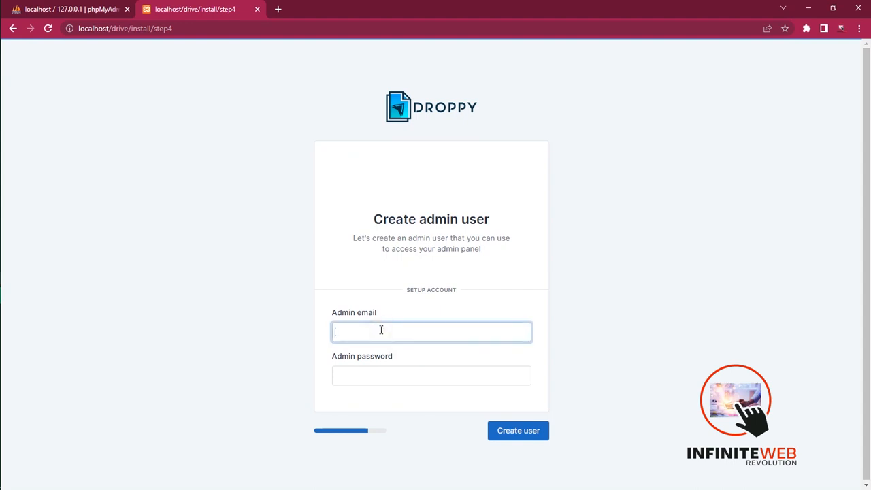
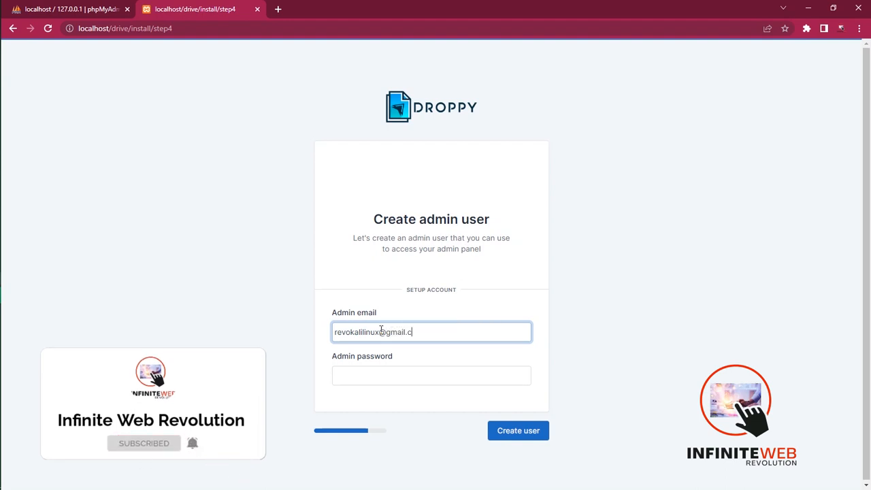
- Enter the admin password, create the admin user and decline saving the password in the browser
left_click(381, 374)
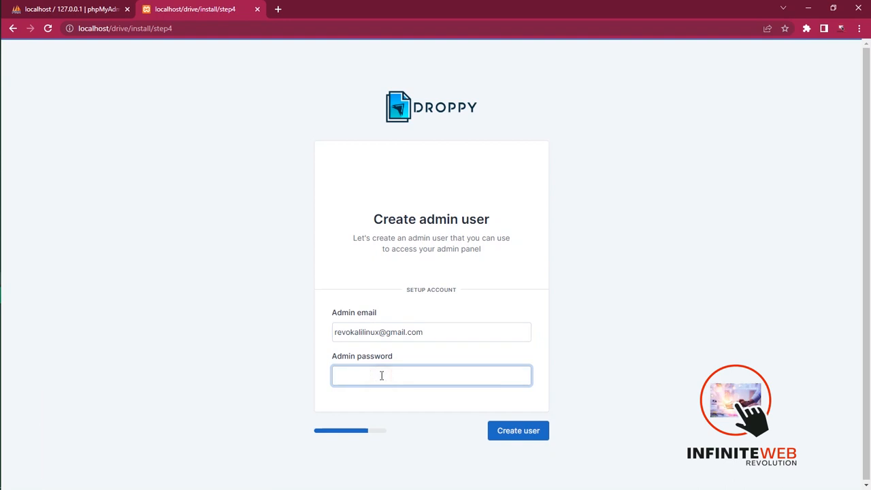
type("••••••")
left_click(511, 432)
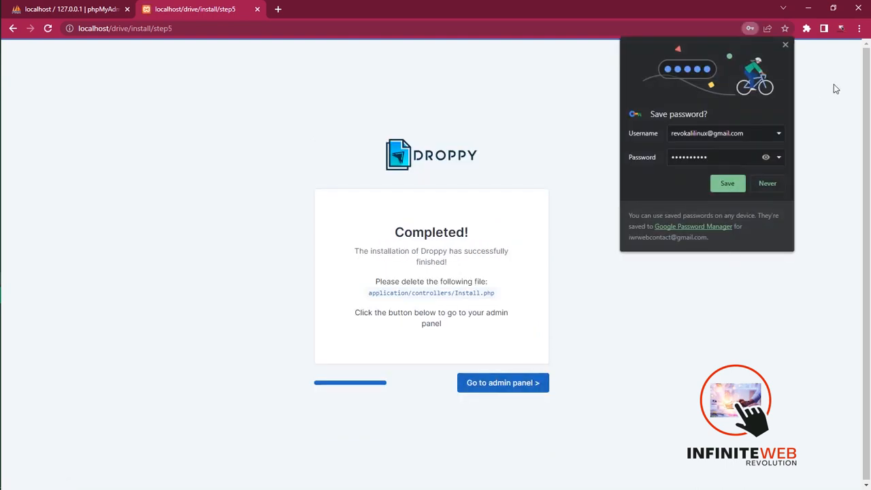
left_click(762, 187)
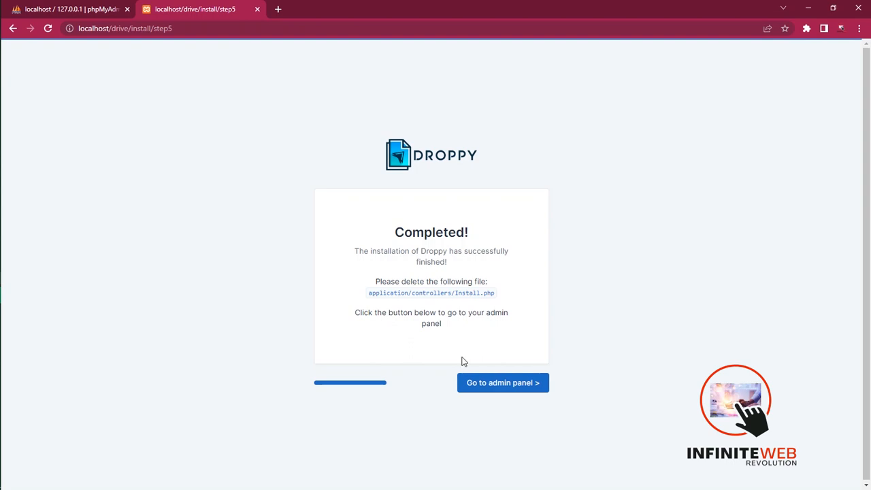
- Switch to File Explorer and delete Install.php from the application\controllers folder inside drive
mouse_move(3, 98)
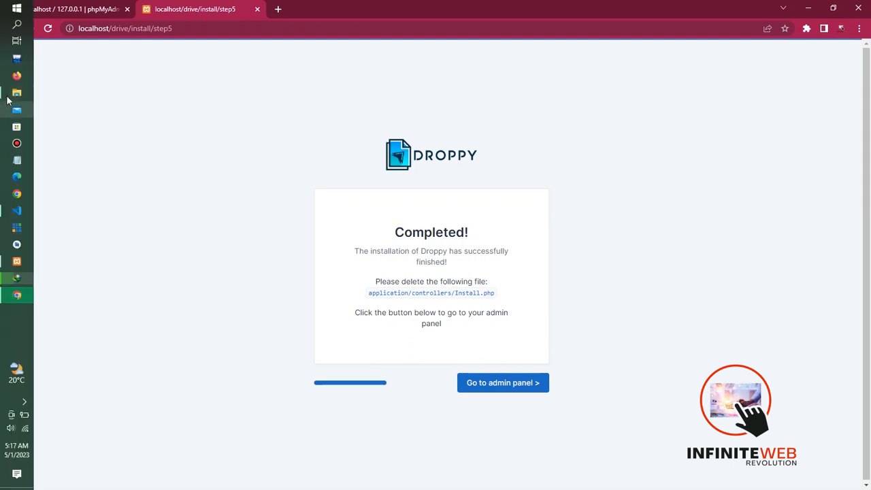
left_click(16, 92)
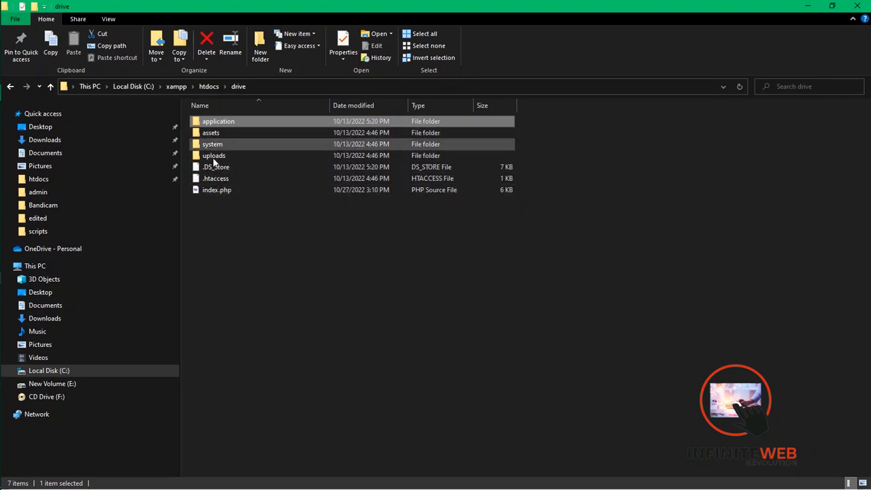
mouse_move(0, 95)
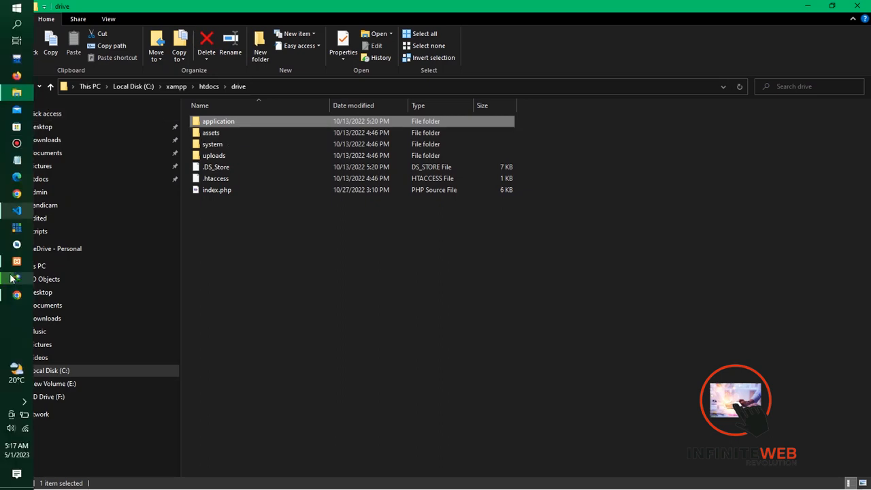
left_click(17, 295)
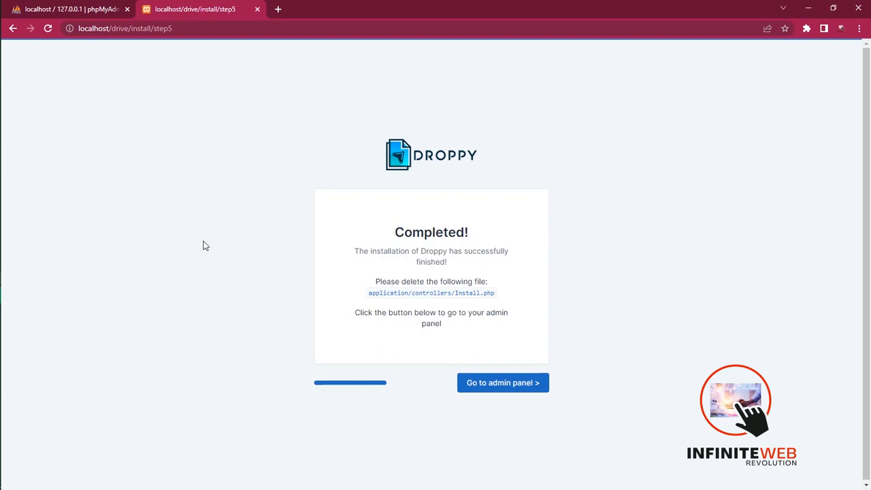
mouse_move(1, 180)
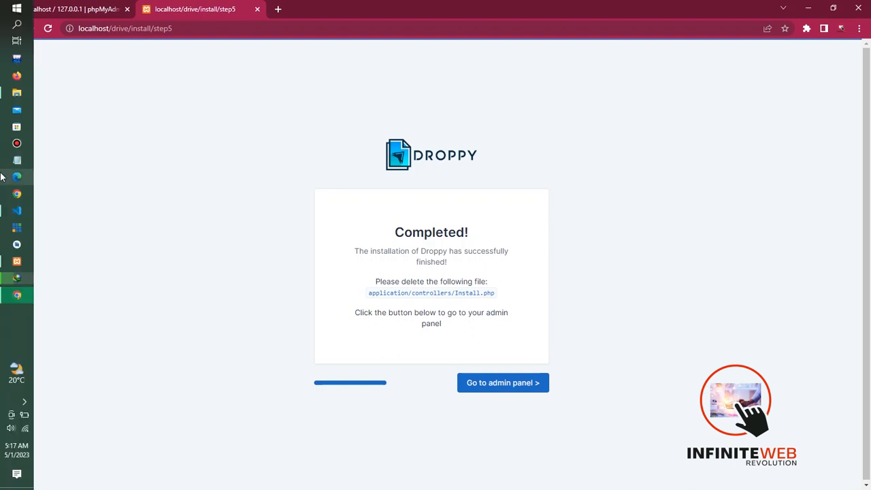
left_click(17, 92)
double_click(227, 120)
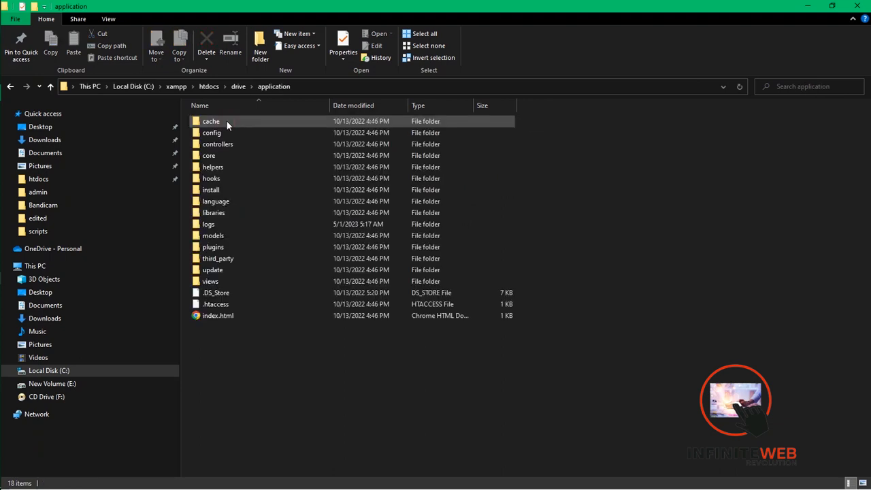
double_click(228, 144)
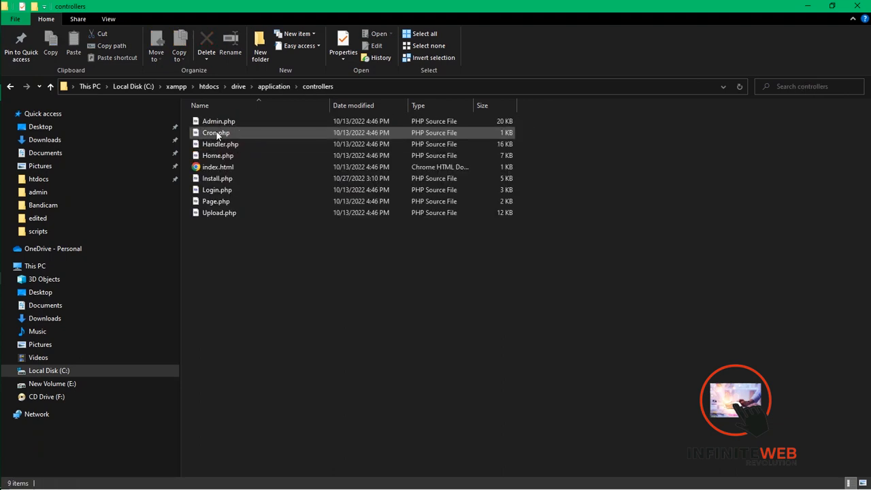
left_click(216, 182)
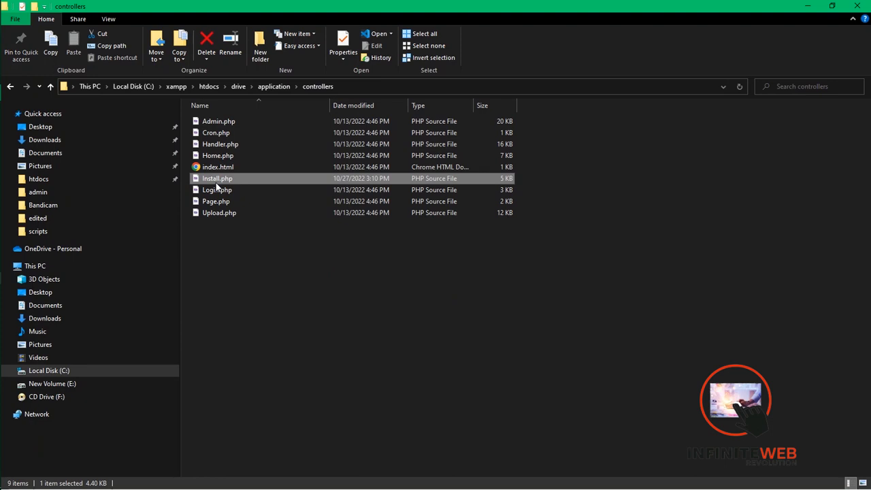
key("Delete")
- Switch back to Chrome and go from the completed installation page to the Droppy admin panel
mouse_move(2, 140)
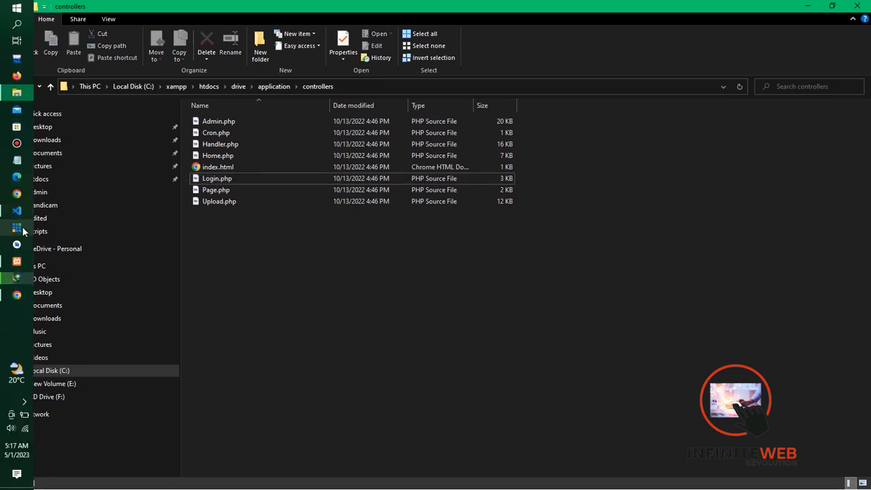
left_click(15, 297)
left_click(487, 385)
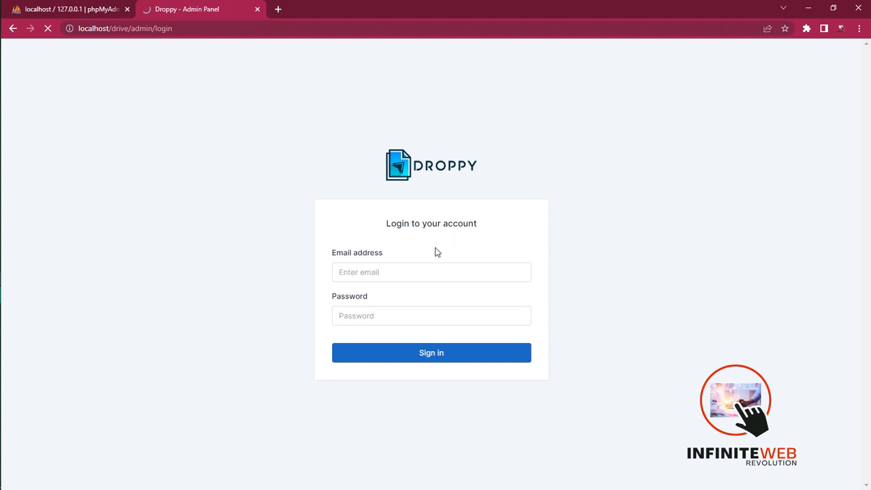
- Fill in the admin's email address on the Droppy admin login form
left_click(368, 273)
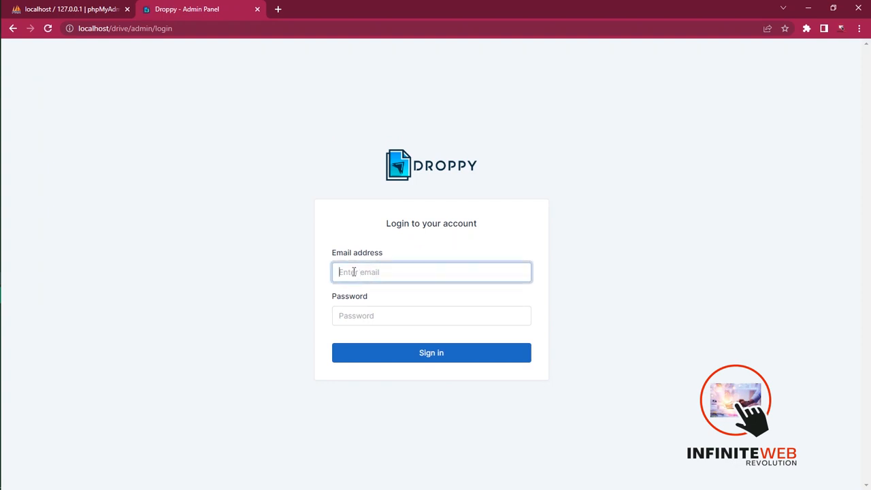
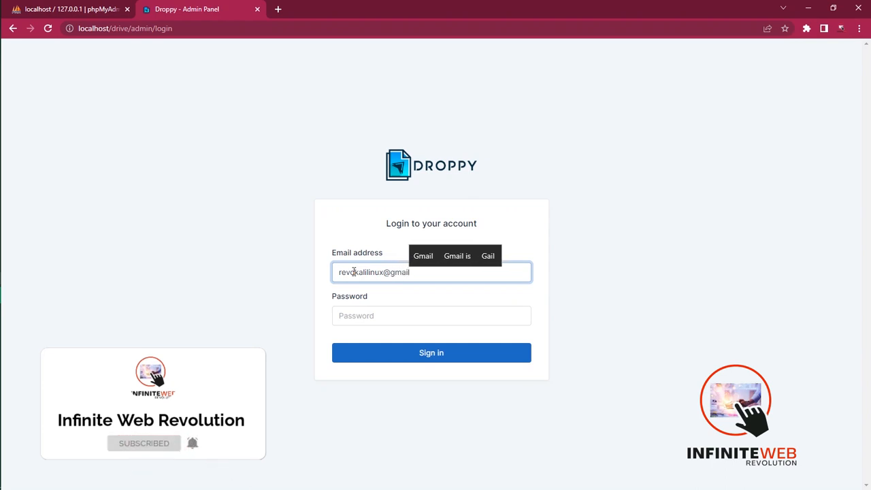
- Enter the admin account password and sign in to the Droppy admin panel
left_click(361, 316)
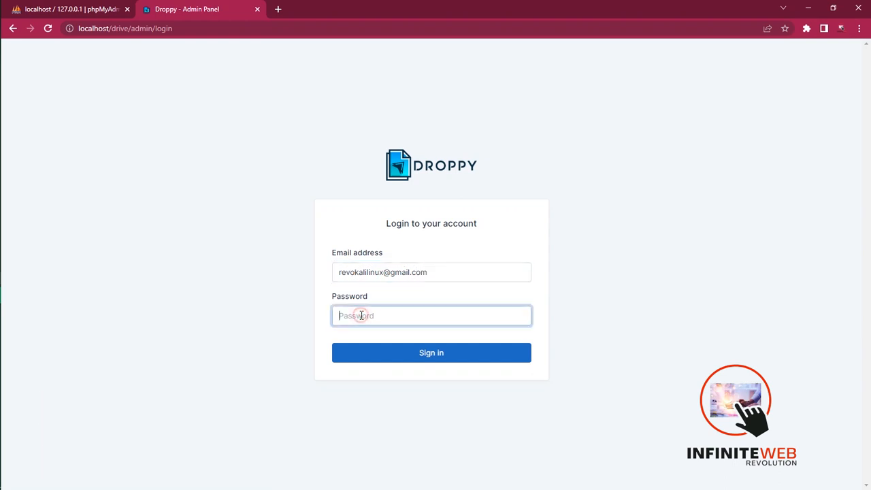
type("••••••••••")
left_click(389, 351)
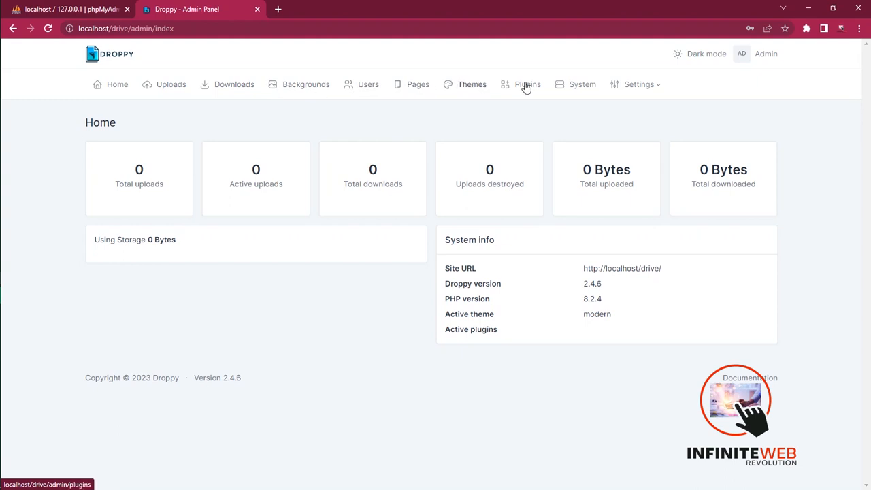
- Open the Droppy site at localhost/drive in a new browser tab and accept its terms of service
left_click(278, 9)
type("loca")
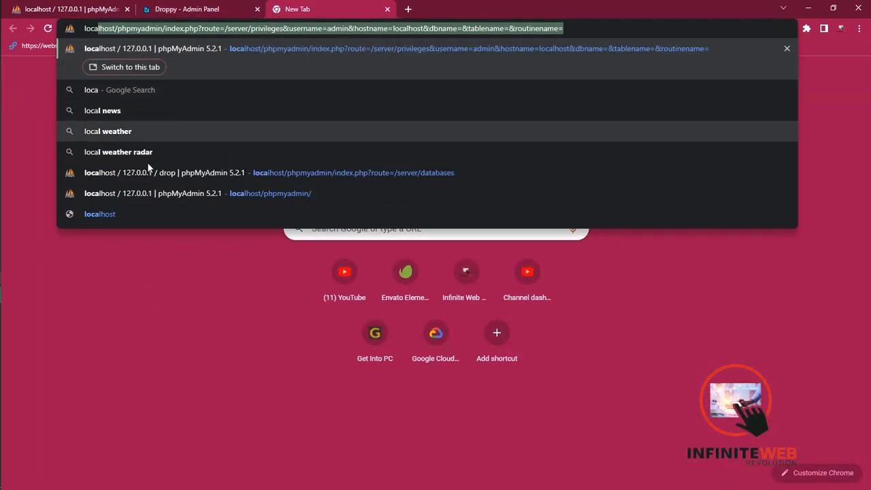
left_click(150, 215)
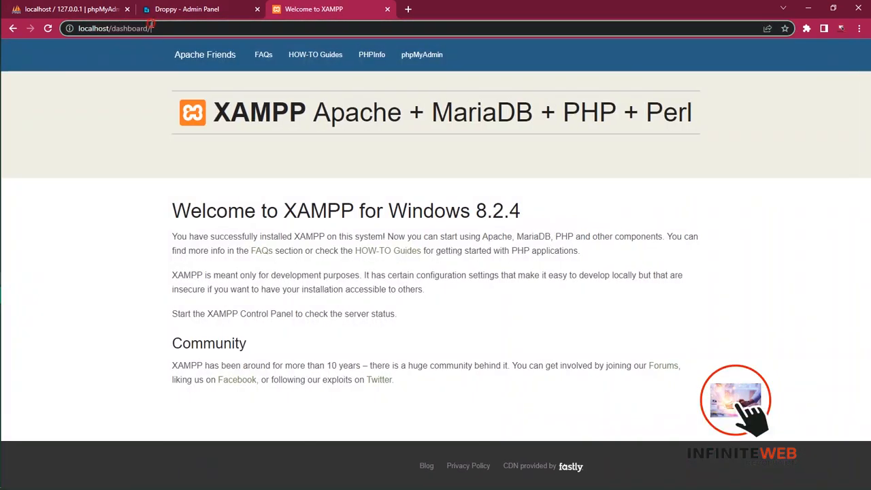
left_click(168, 26)
left_click(167, 25)
key("BackSpace")
key("BackSpace")
key("BackSpace")
key("BackSpace")
key("BackSpace")
key("BackSpace")
key("BackSpace")
key("BackSpace")
key("BackSpace")
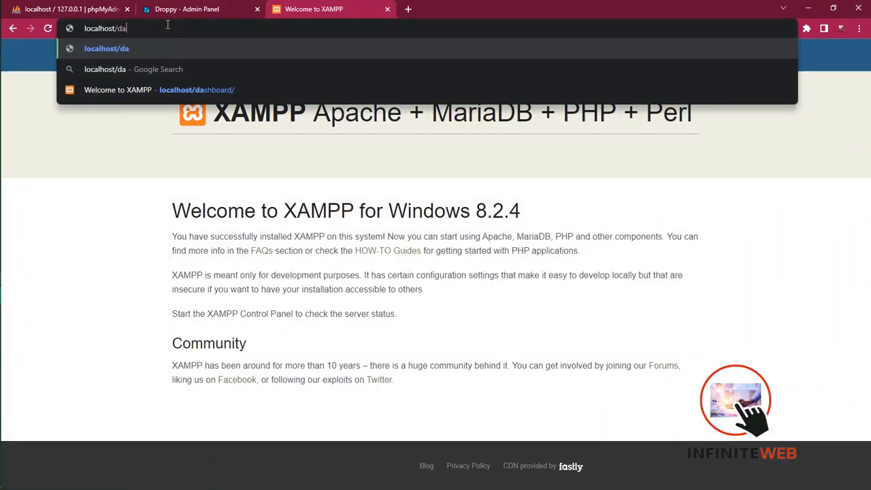
type("drive")
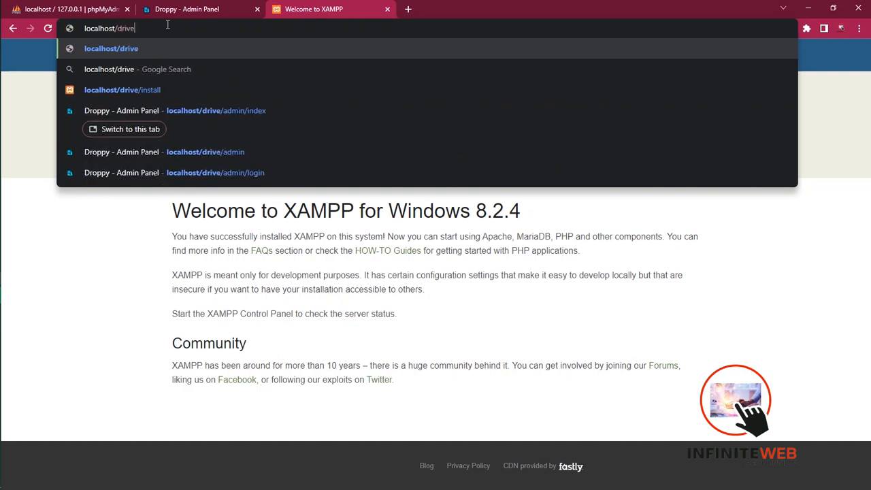
key("Return")
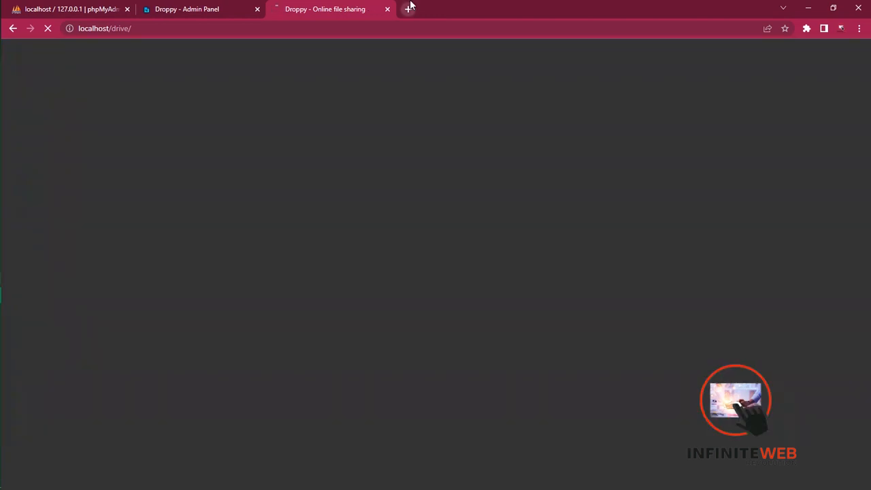
mouse_move(410, 4)
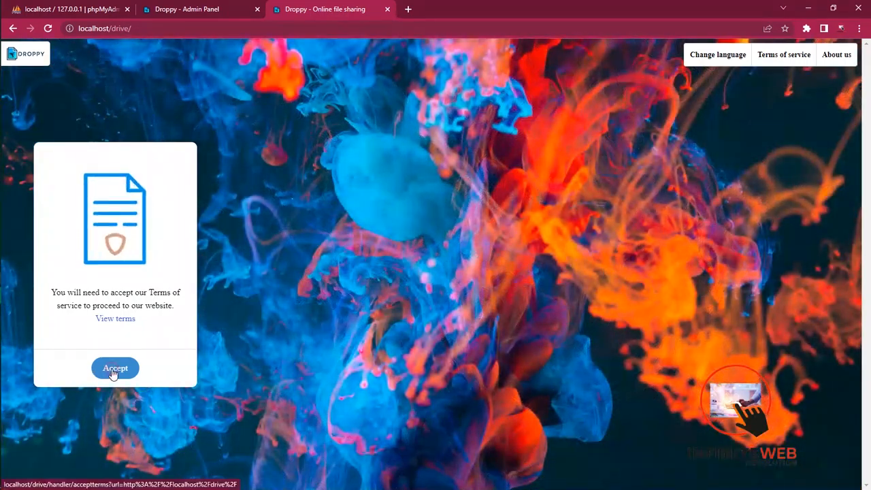
left_click(113, 372)
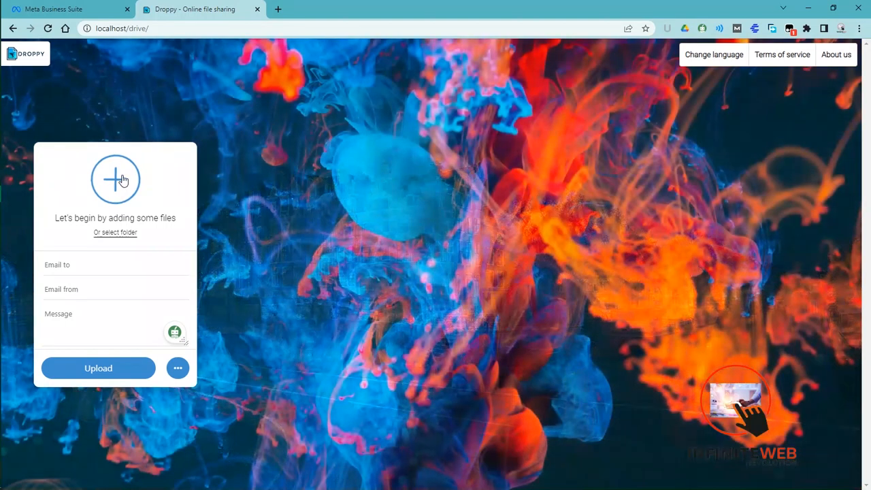
- Choose Bible_V9.15.0.apk from the Mobile apps folder on New Volume (E:) as the file to upload
left_click(122, 179)
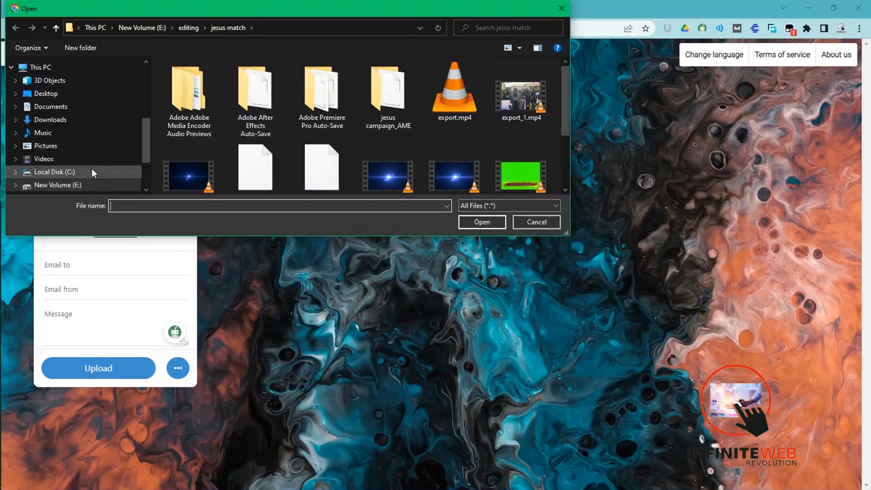
left_click_drag(147, 143, 147, 166)
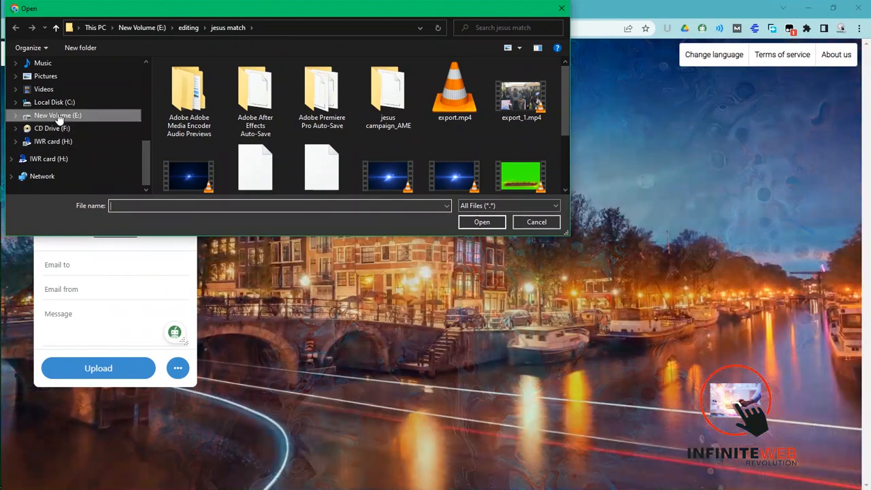
left_click(57, 116)
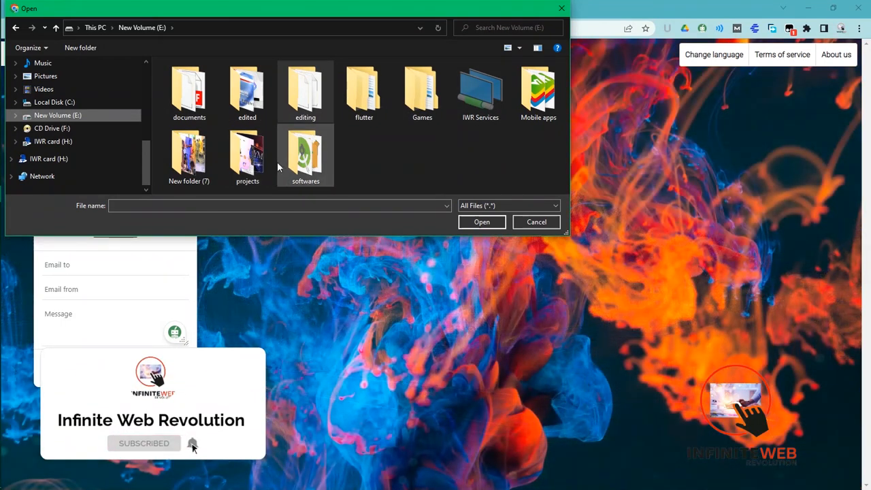
left_click(323, 100)
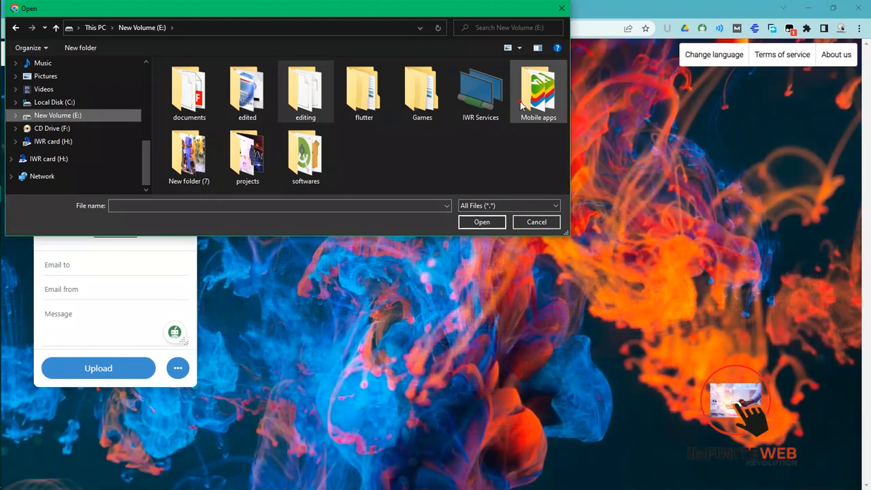
double_click(520, 106)
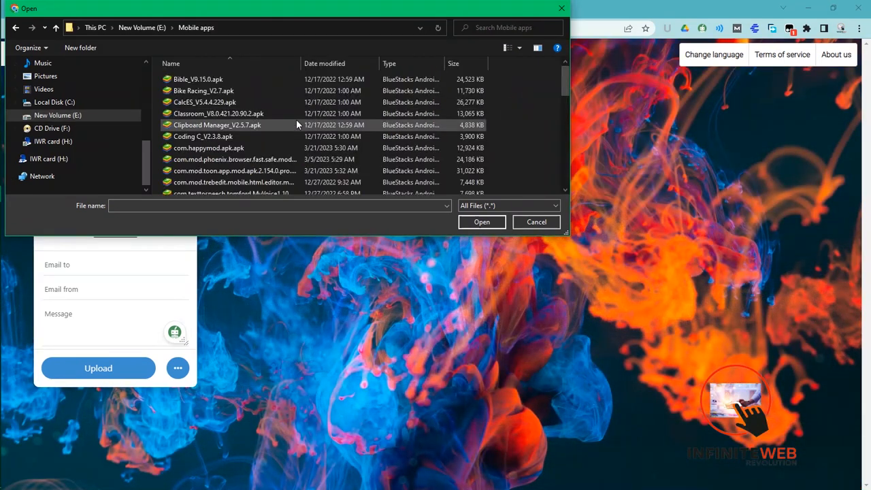
double_click(184, 81)
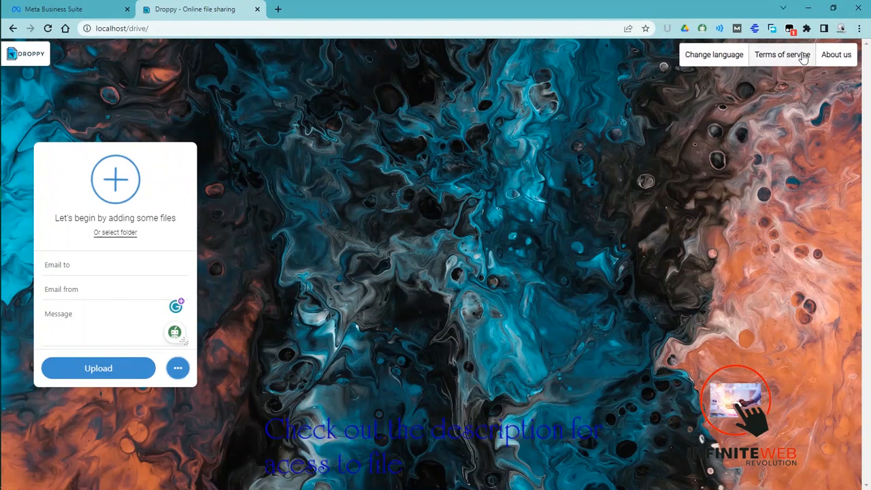
- Look through the site's About us, Terms of service and Change language pages, and view the folder upload dialog without choosing a folder
left_click(836, 57)
left_click(791, 57)
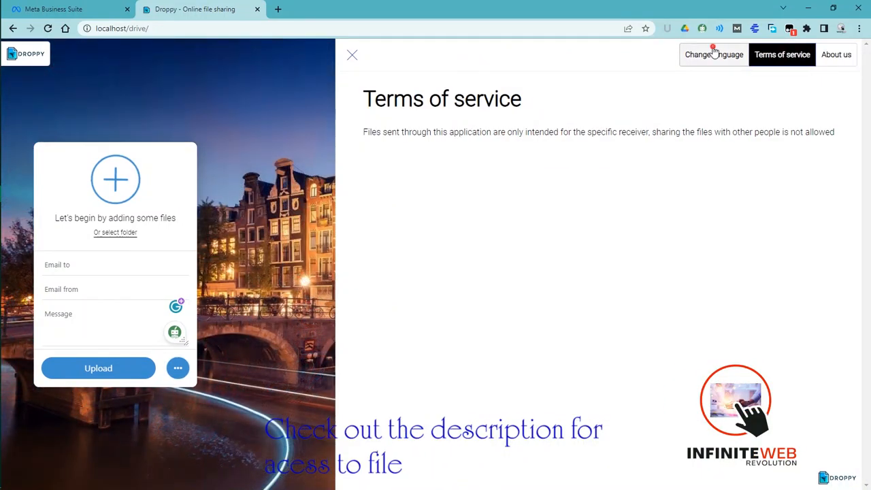
left_click(714, 54)
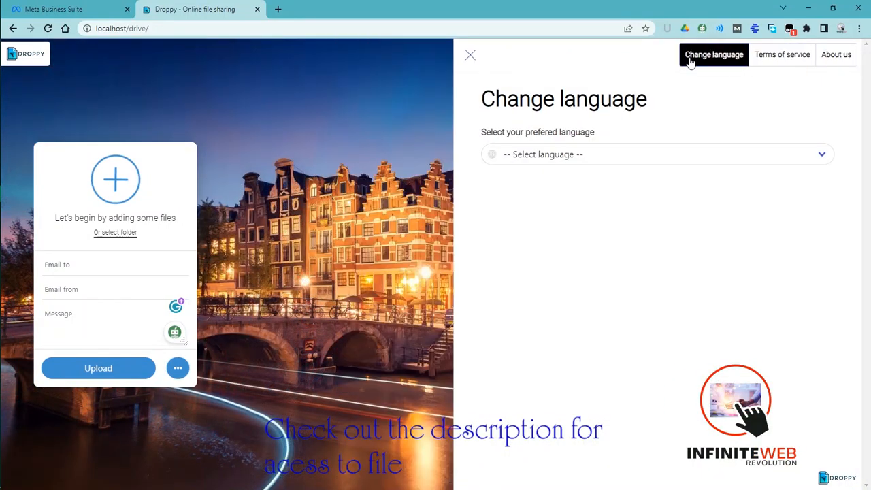
left_click(469, 55)
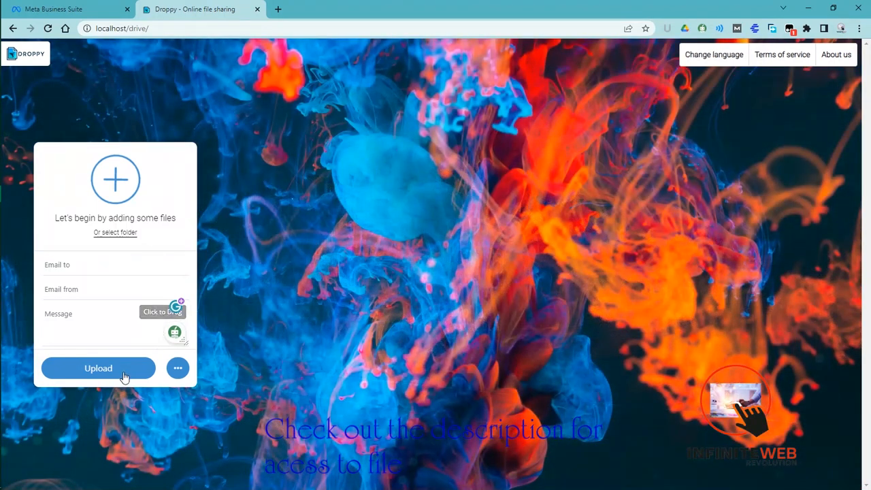
left_click(115, 232)
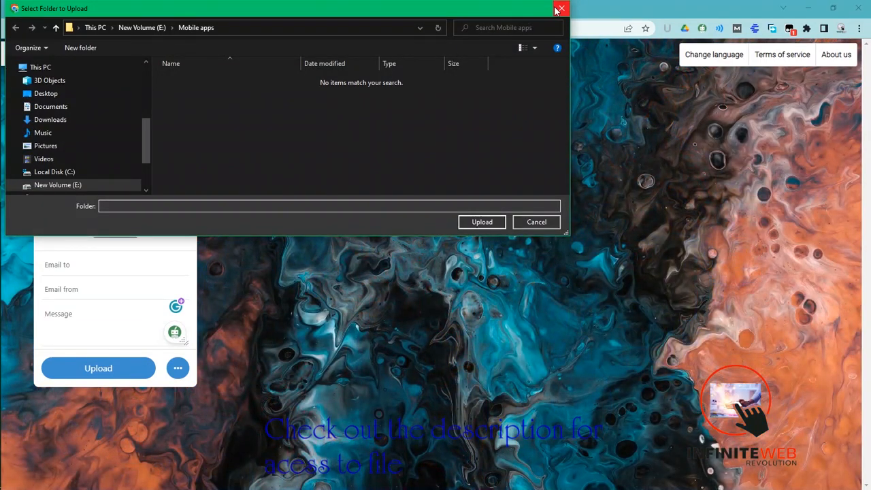
left_click(562, 8)
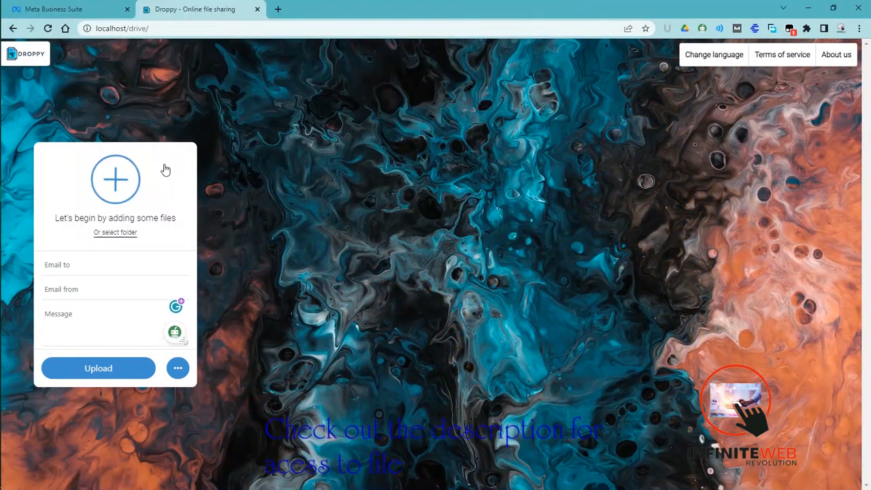
- Open the Droppy admin login page at localhost/drive/admin in a new browser tab
left_click(276, 9)
type("l")
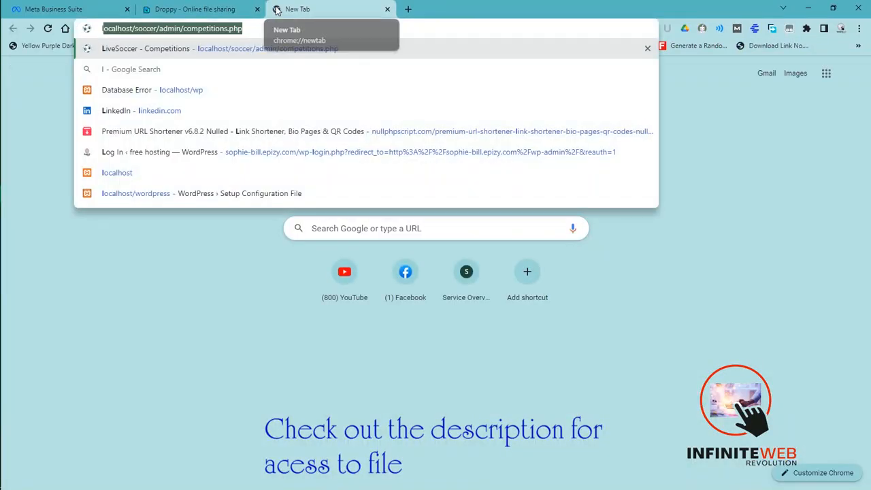
type("ocal")
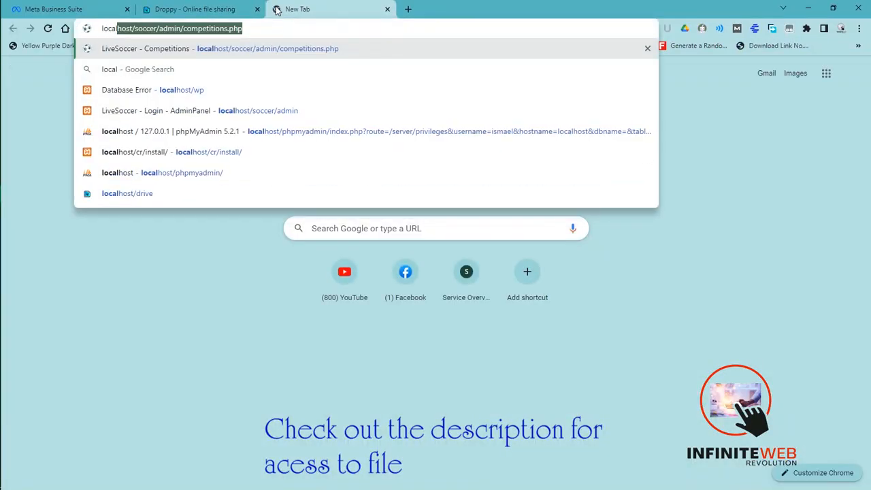
type("host/")
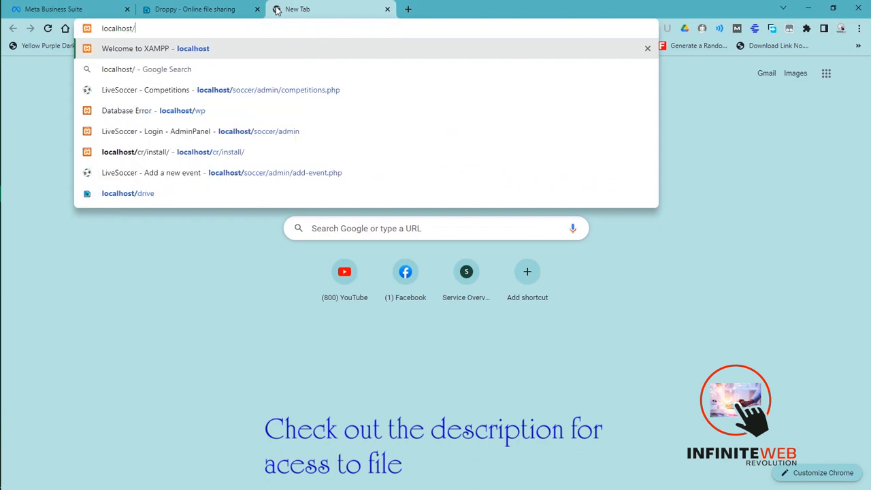
type("drive")
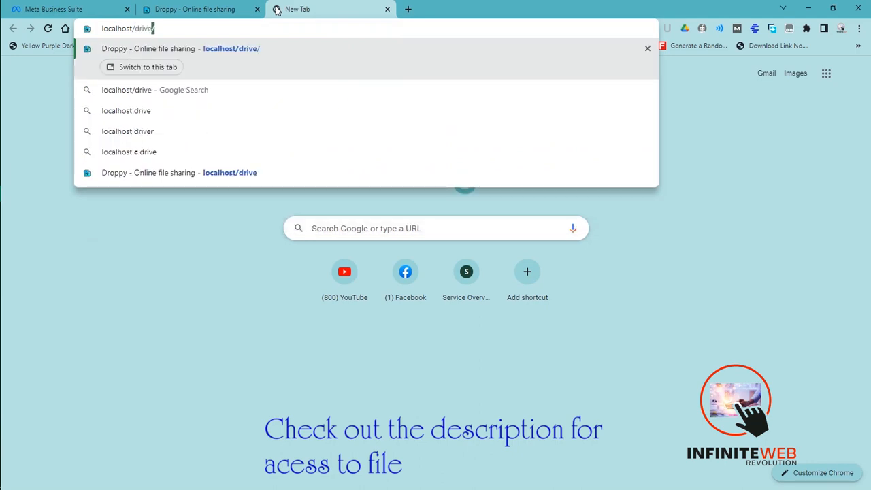
type("/admin")
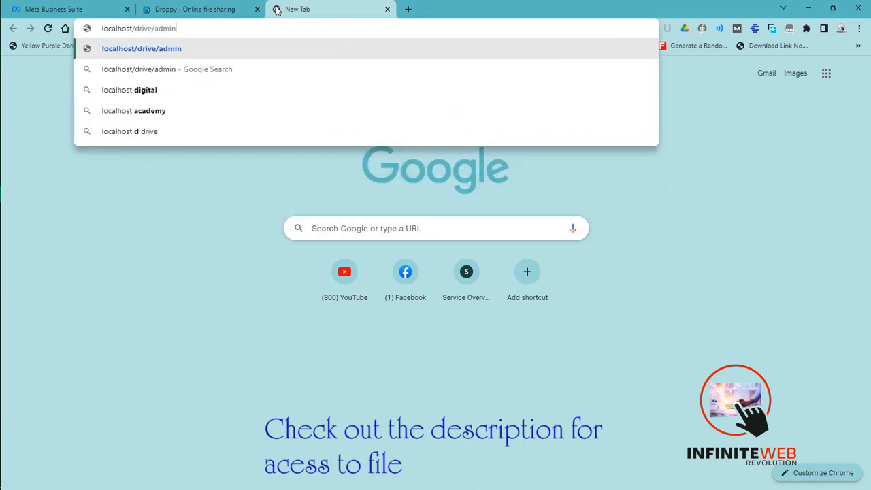
key("Return")
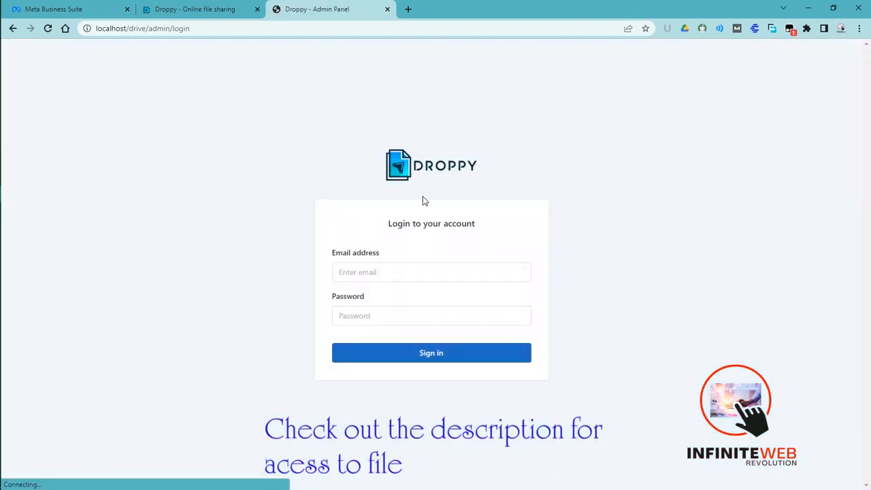
- Try to sign in to the admin panel with "admin" as the email address and the prefilled password
left_click(415, 267)
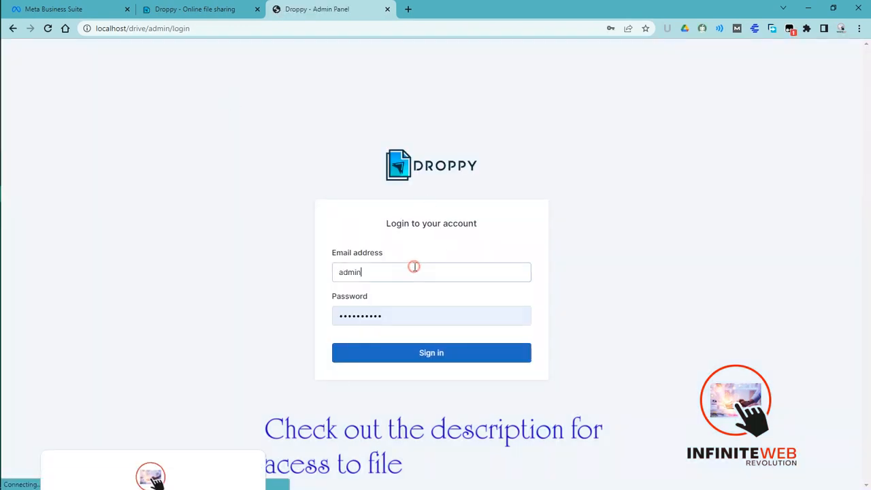
left_click(391, 309)
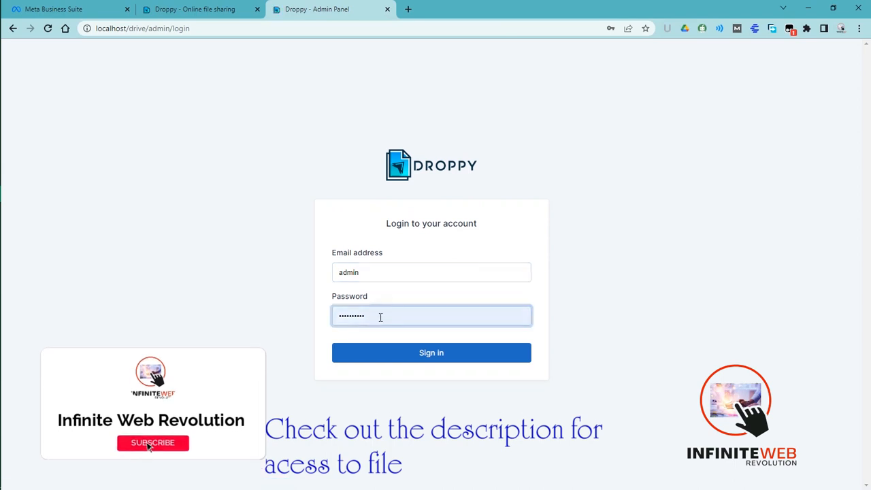
left_click(429, 357)
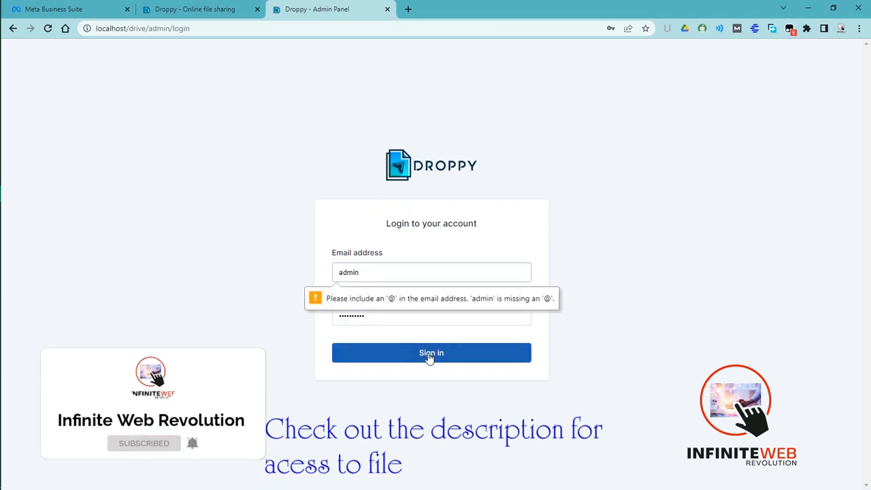
left_click(362, 272)
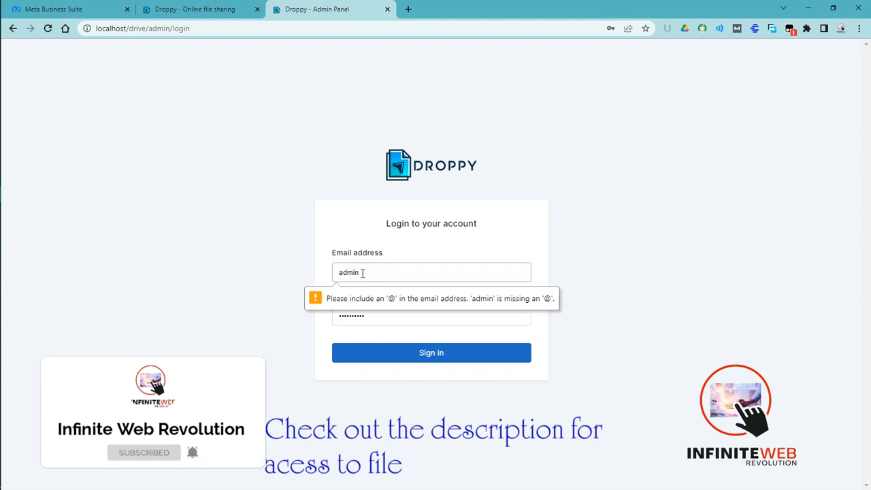
type("ad")
key("BackSpace")
key("BackSpace")
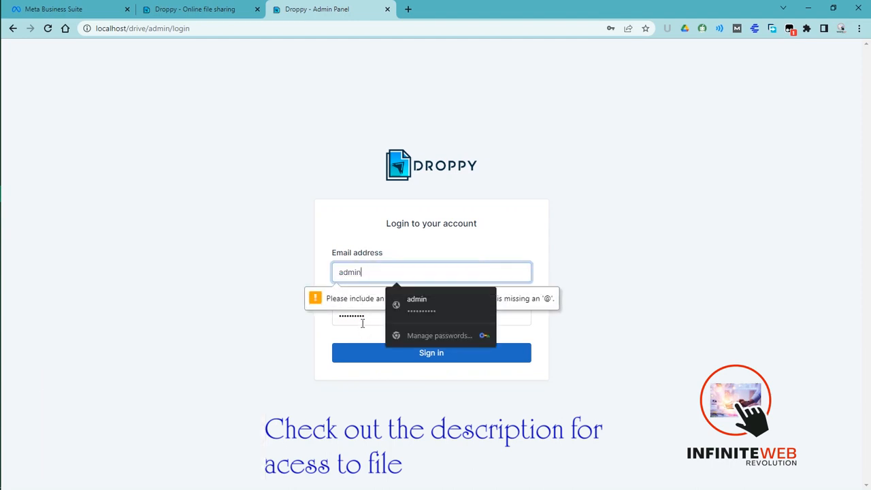
left_click(393, 315)
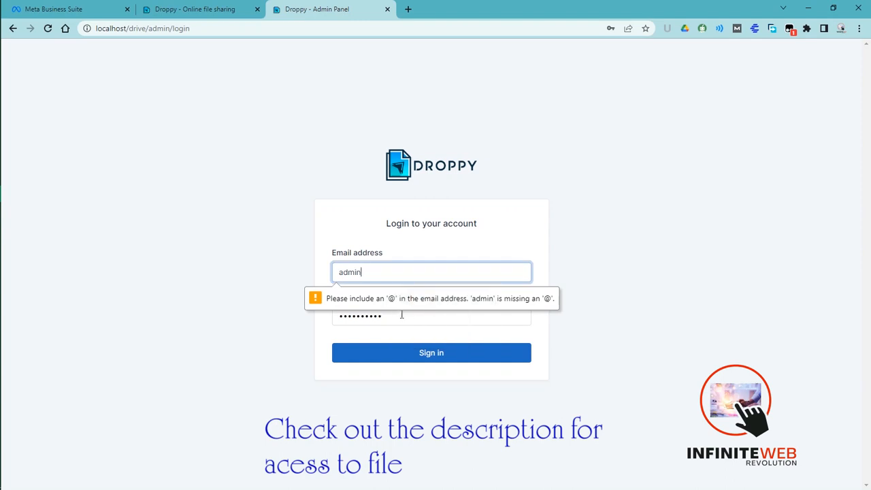
- Sign in to the admin panel with the administrator's email address and account password, and decline updating the saved password
left_click(383, 272)
double_click(383, 273)
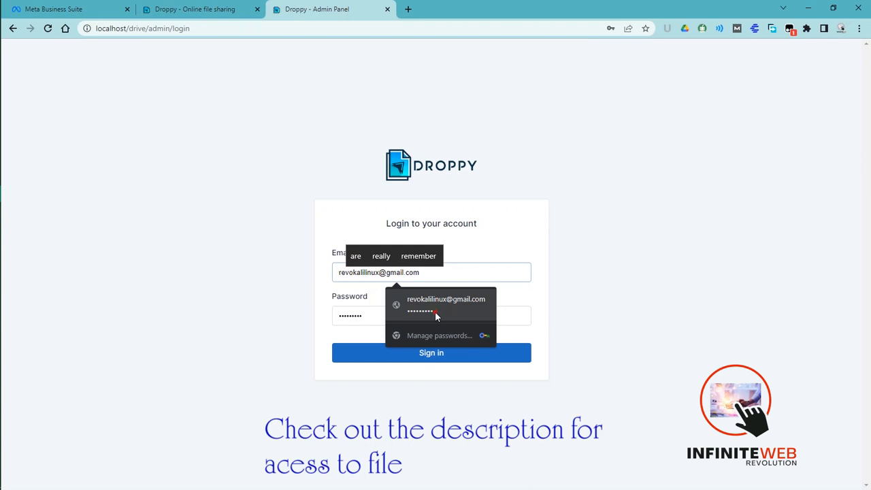
left_click(434, 311)
left_click(402, 320)
double_click(401, 319)
type("•")
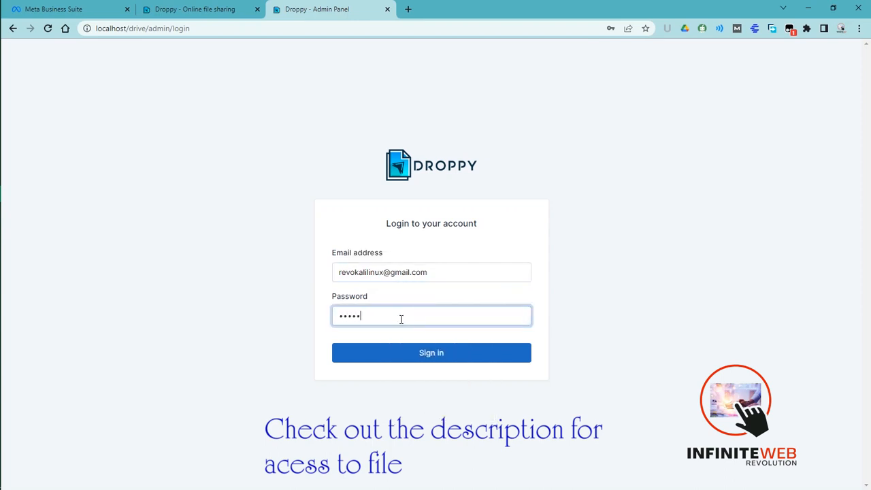
type("•••••••••")
left_click(397, 356)
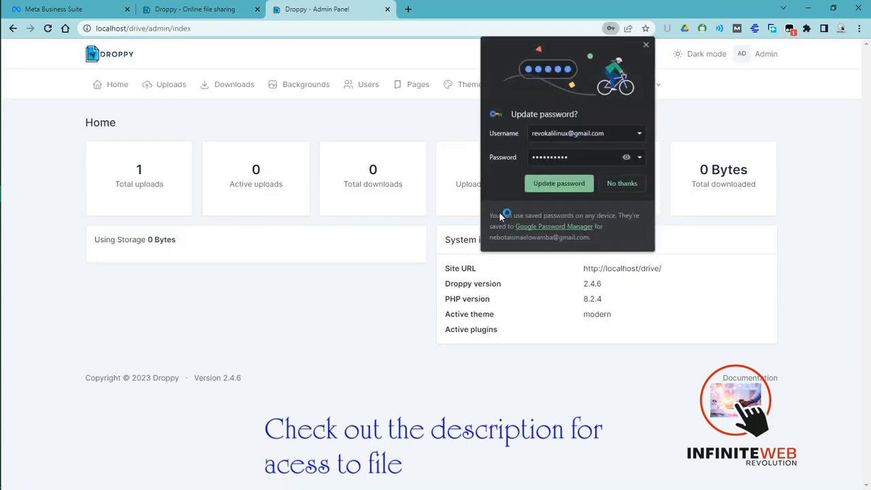
left_click(616, 184)
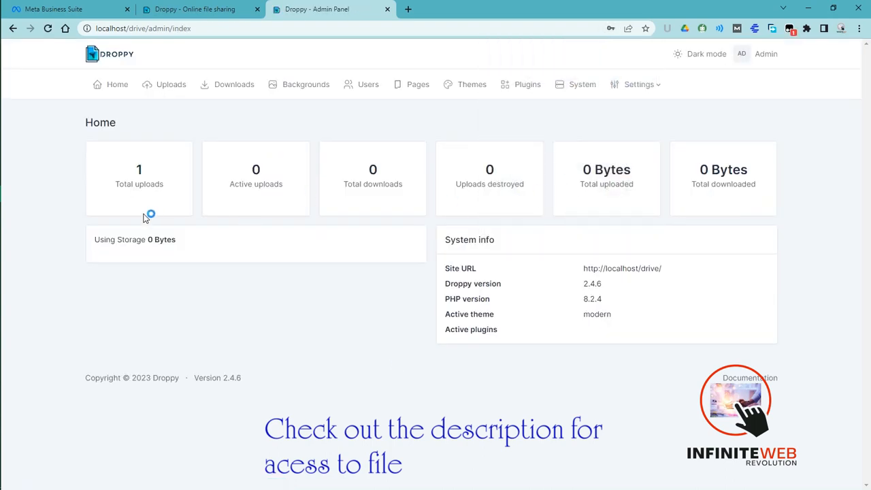
- Open the General settings and change the site name to "My drive"
mouse_move(407, 5)
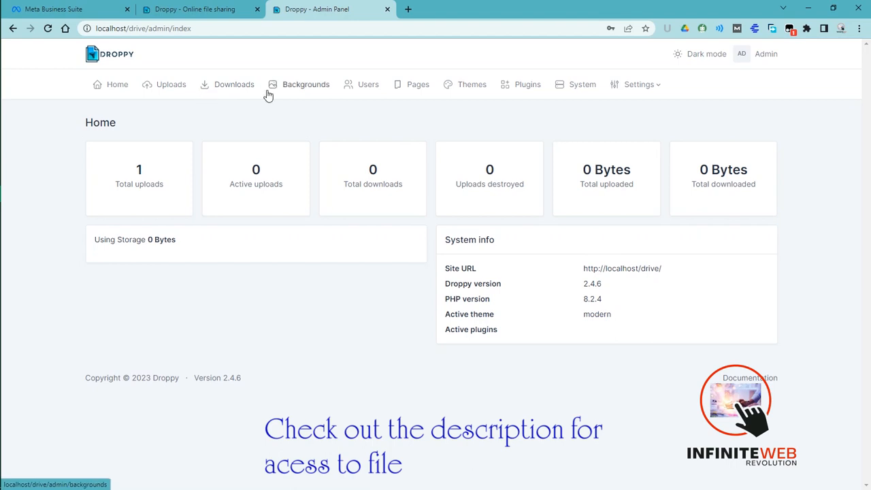
left_click(643, 85)
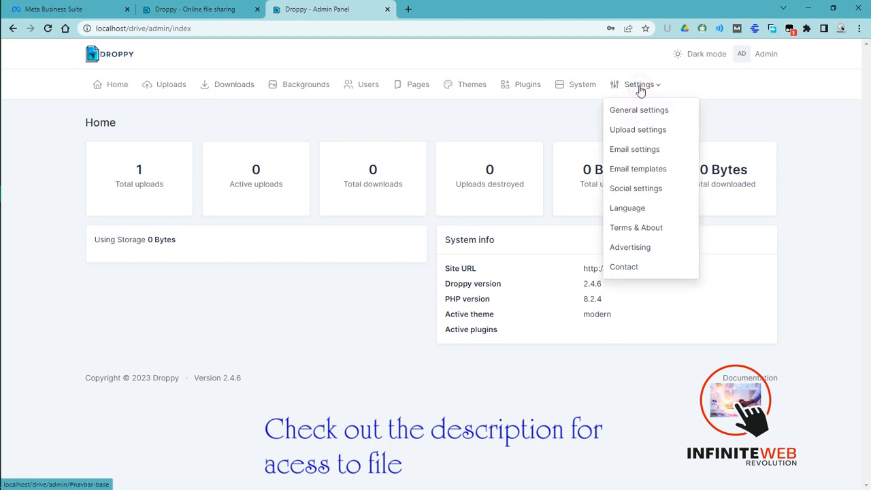
left_click(643, 113)
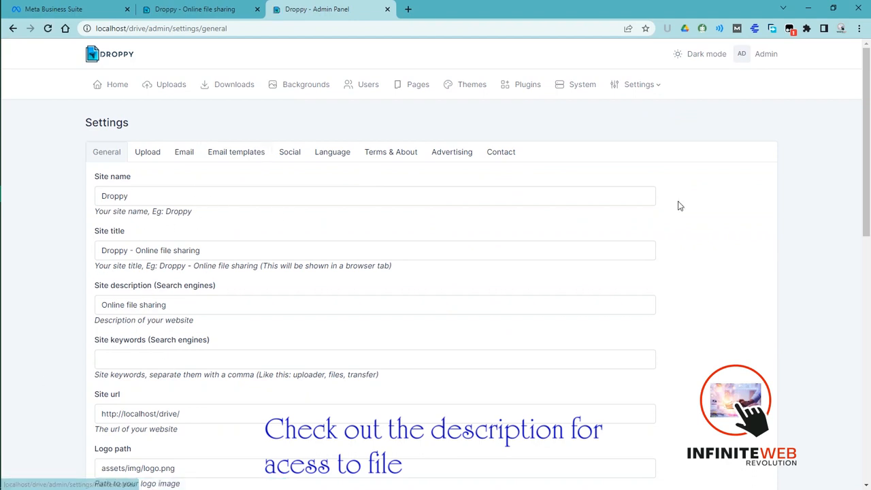
left_click_drag(868, 148, 838, 398)
scroll(838, 397, "up", 10)
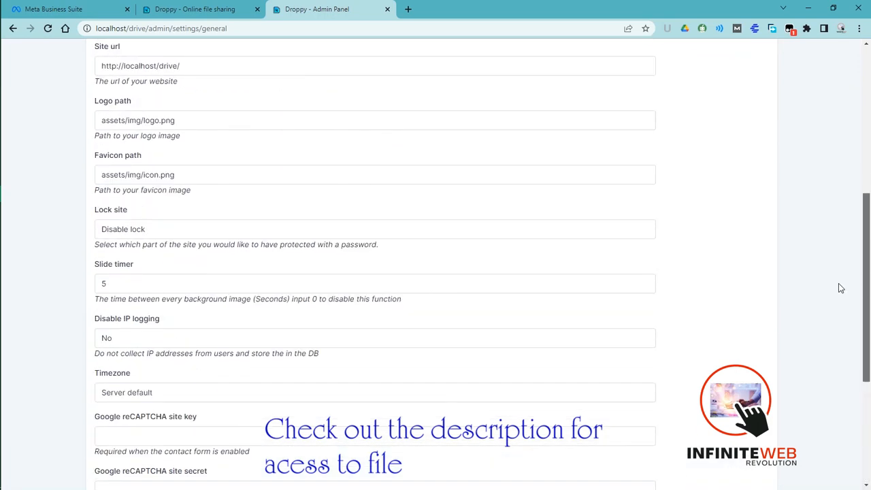
left_click(134, 178)
left_click_drag(133, 177, 87, 182)
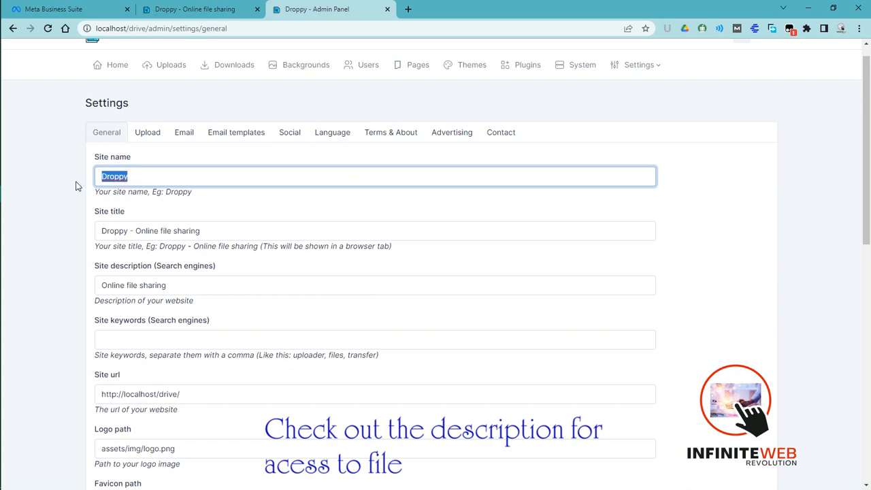
type("My drive")
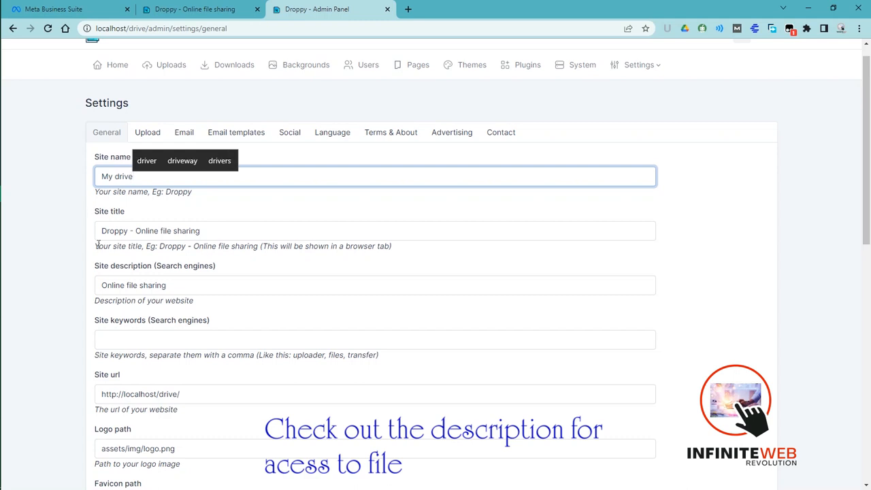
- Enter "google drive" as the site keywords for search engines, keeping the site title and description as they are
left_click(145, 234)
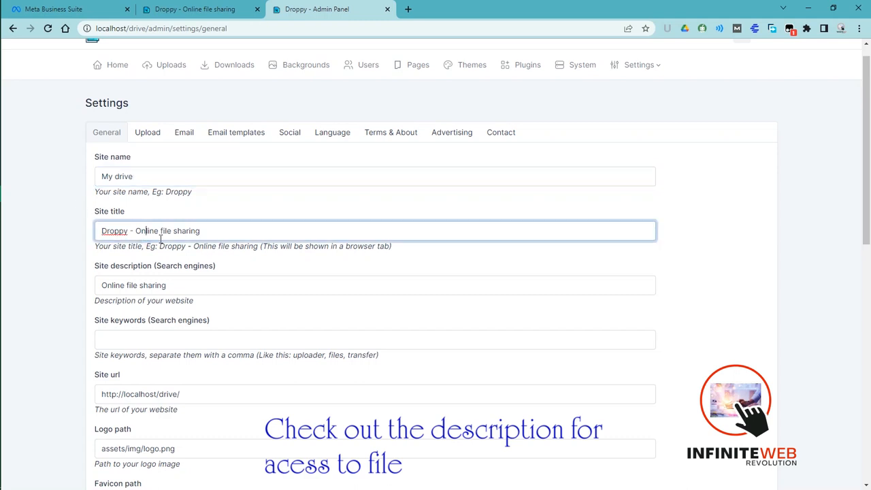
left_click(215, 235)
left_click(142, 283)
left_click(125, 338)
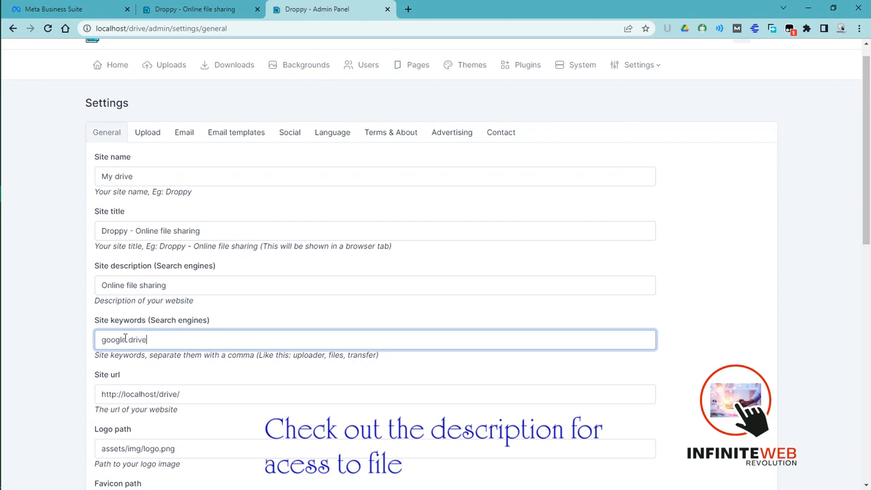
- Look over the site URL, logo path and favicon path in the General settings without changing them
left_click(145, 394)
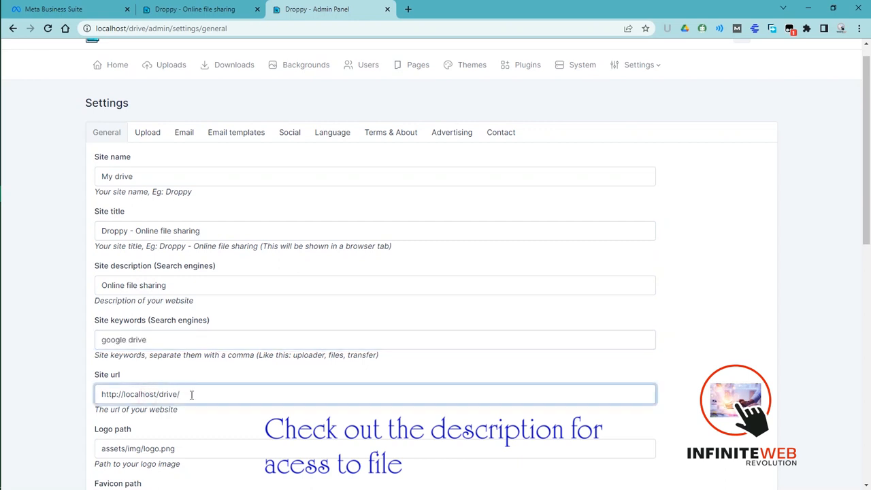
left_click(199, 449)
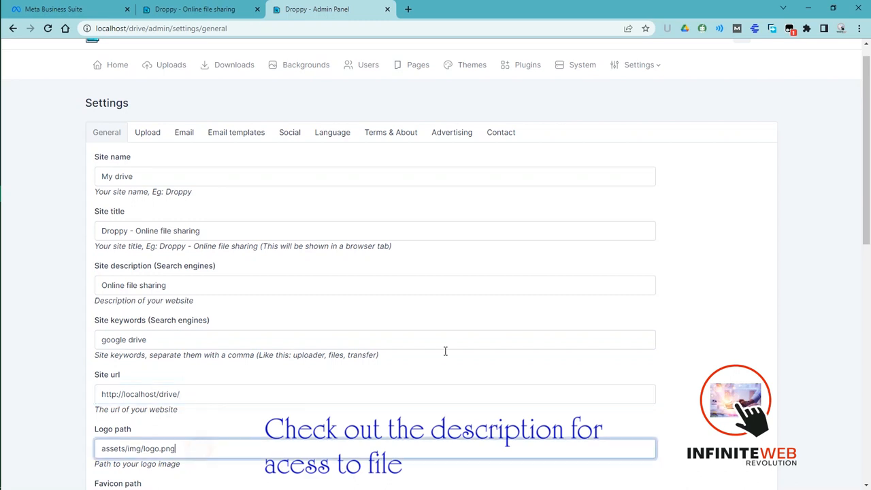
left_click_drag(867, 224, 868, 341)
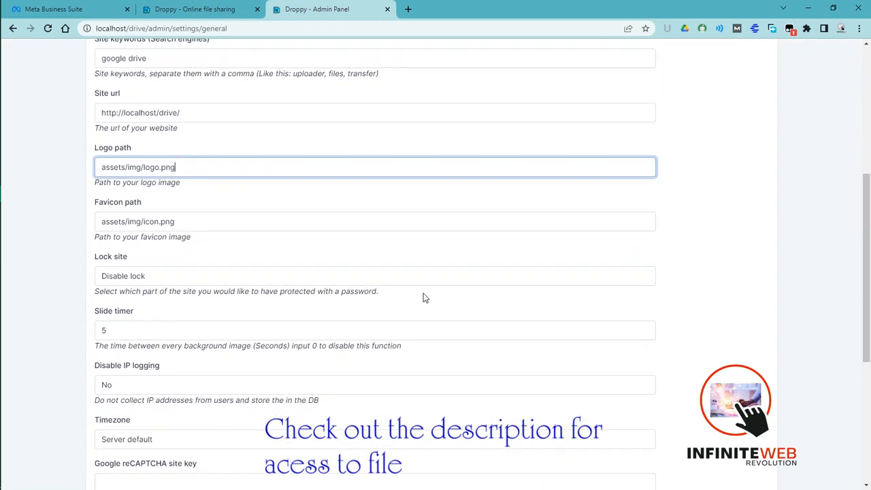
left_click(174, 224)
left_click_drag(177, 221, 80, 240)
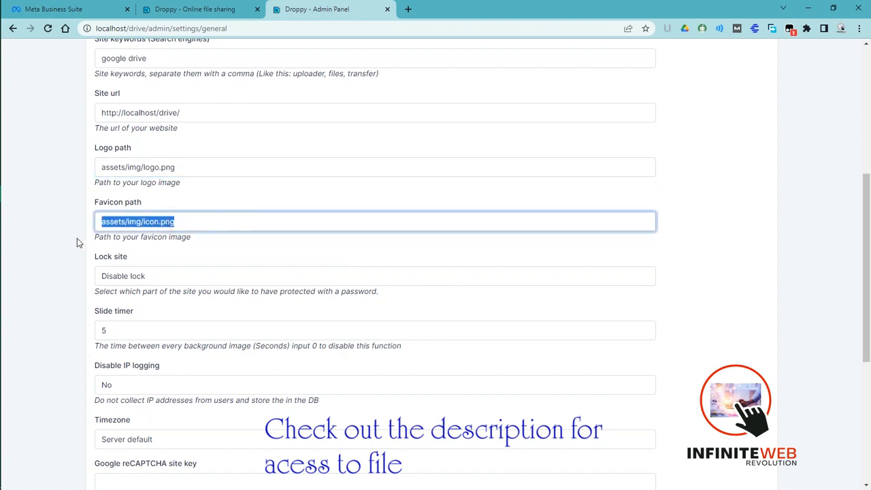
left_click(209, 245)
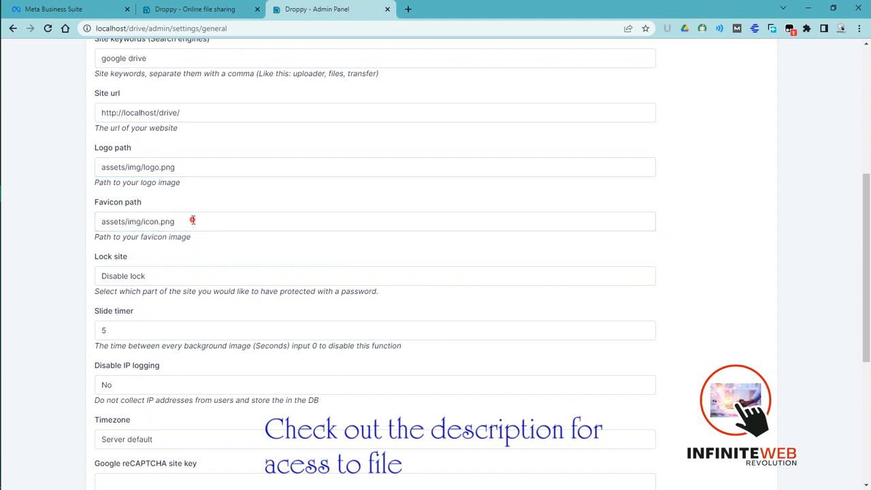
left_click_drag(193, 220, 78, 217)
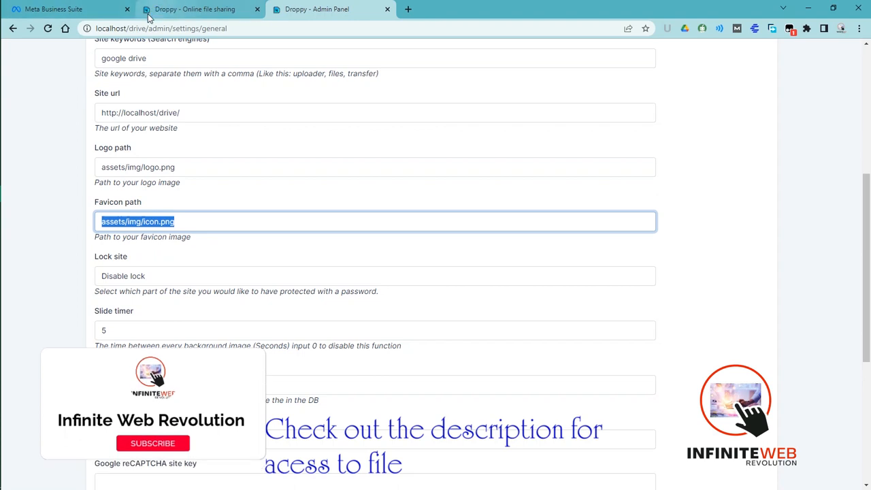
- Check the Lock site options, keeping Disable lock, and look through the remaining general settings down to the analytics code
left_click(141, 279)
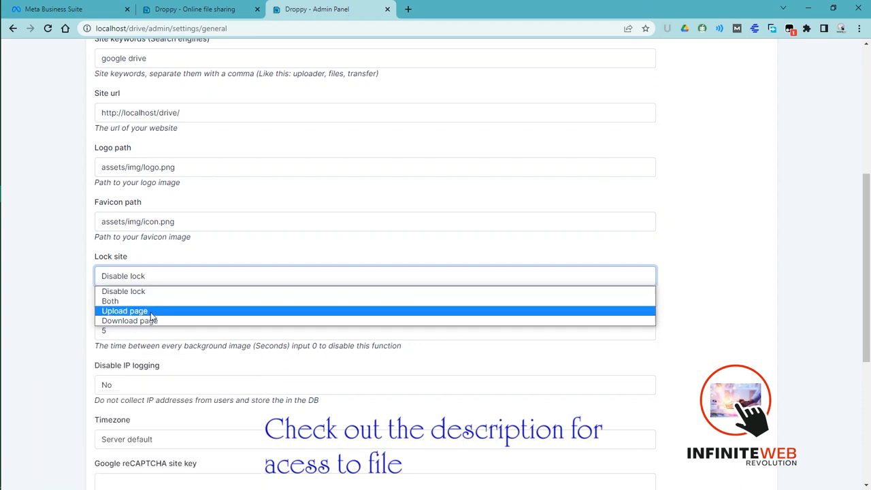
left_click(143, 291)
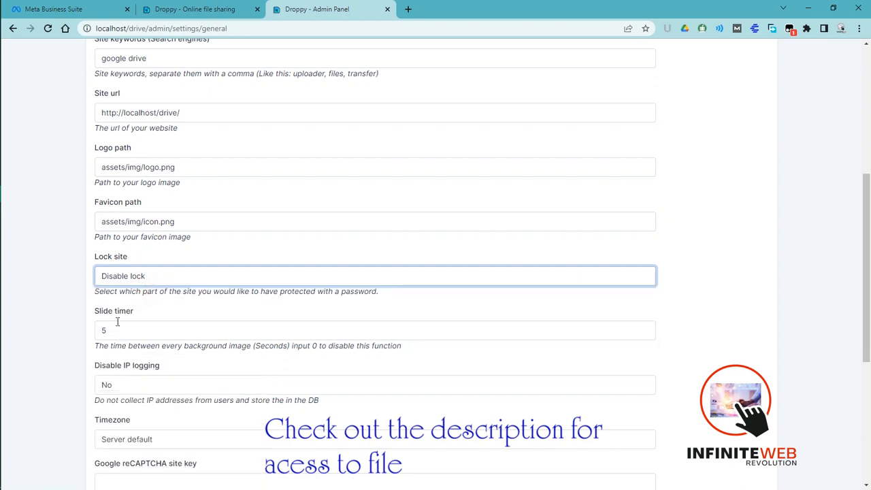
scroll(501, 281, "down", 1)
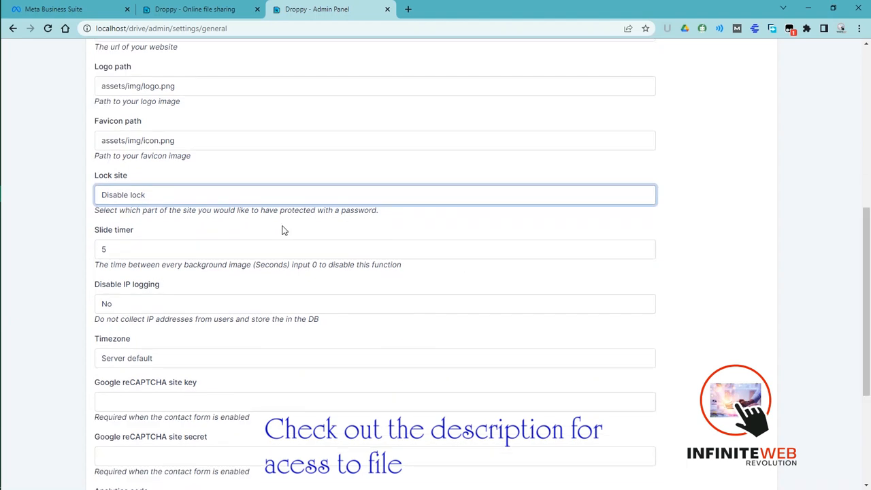
left_click(254, 198)
left_click(212, 208)
left_click(218, 199)
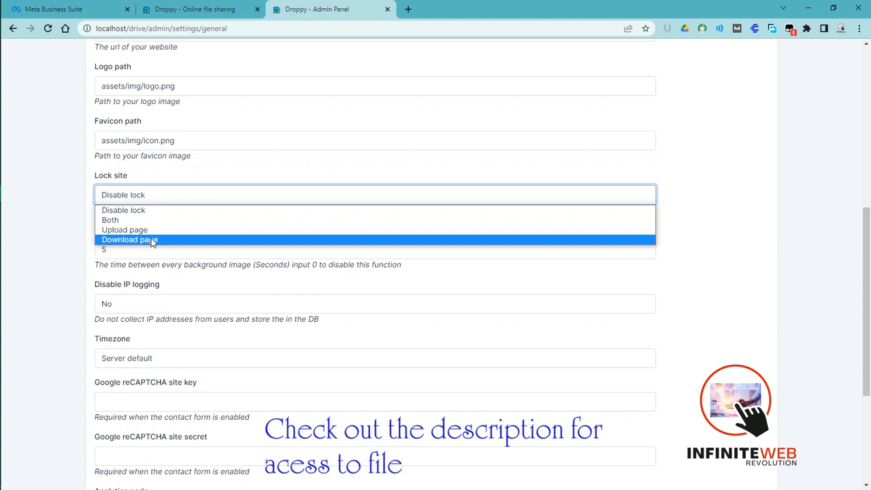
left_click(115, 285)
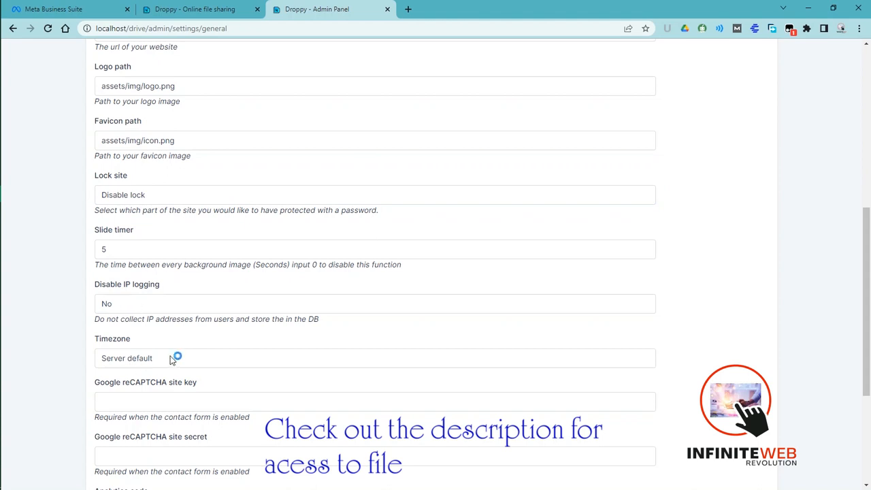
left_click(171, 406)
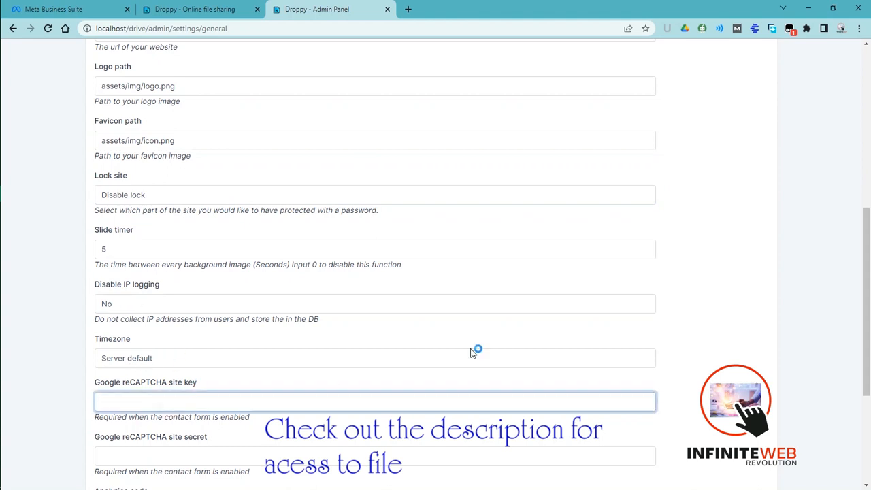
scroll(861, 345, "down", 3)
left_click_drag(862, 345, 862, 350)
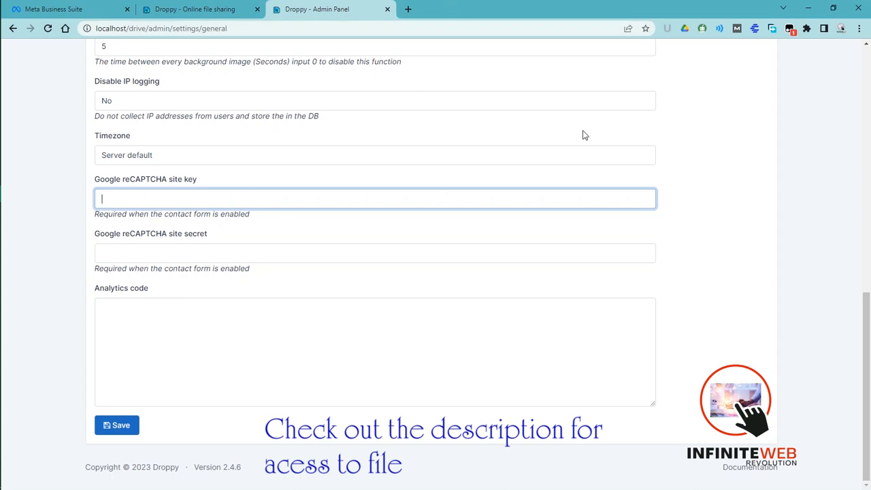
left_click_drag(867, 317, 869, 48)
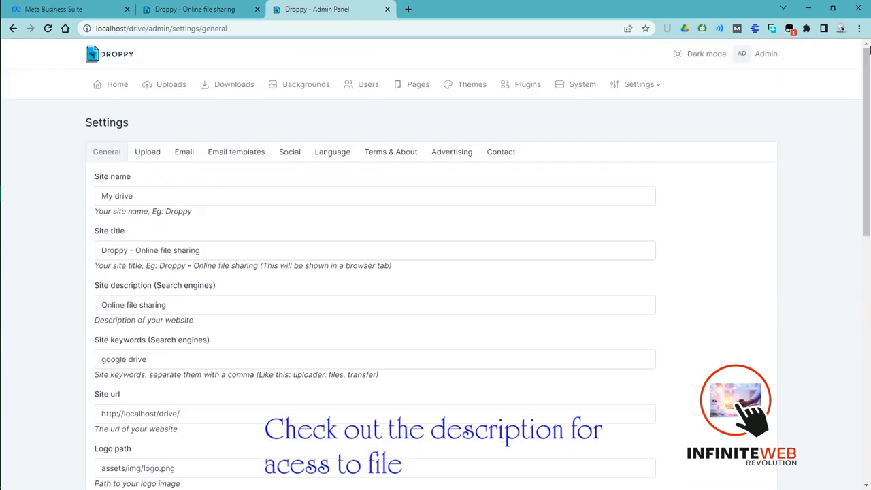
- Open the Upload settings and set the default share type to Link
left_click(155, 152)
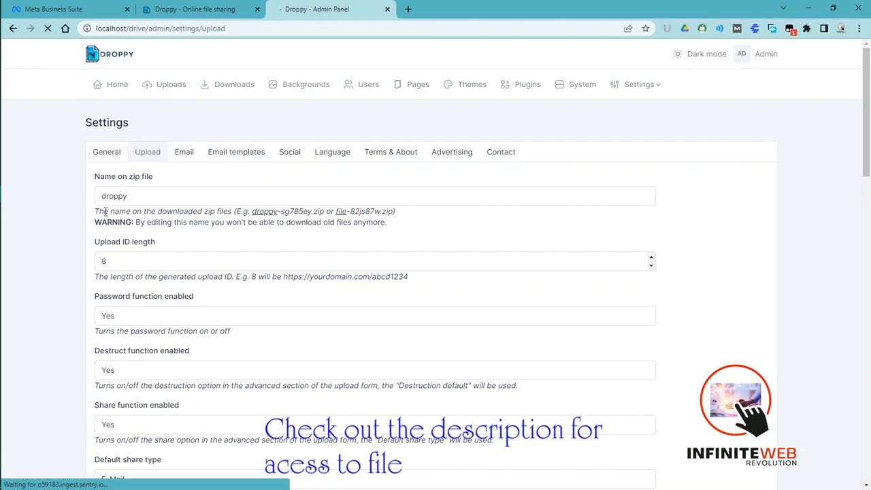
left_click(139, 196)
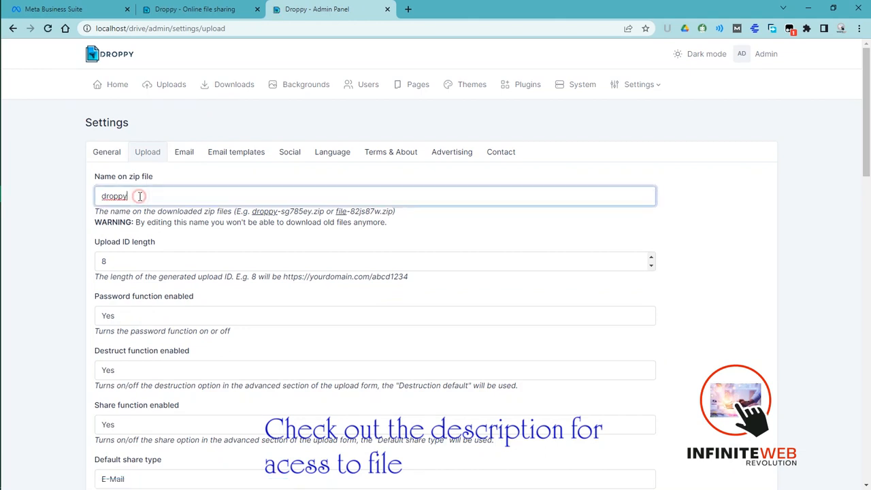
left_click(152, 236)
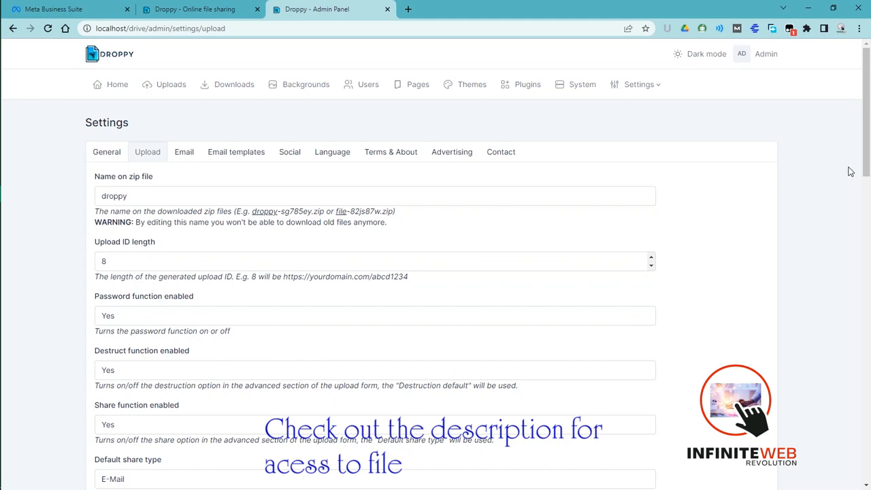
left_click_drag(868, 159, 867, 211)
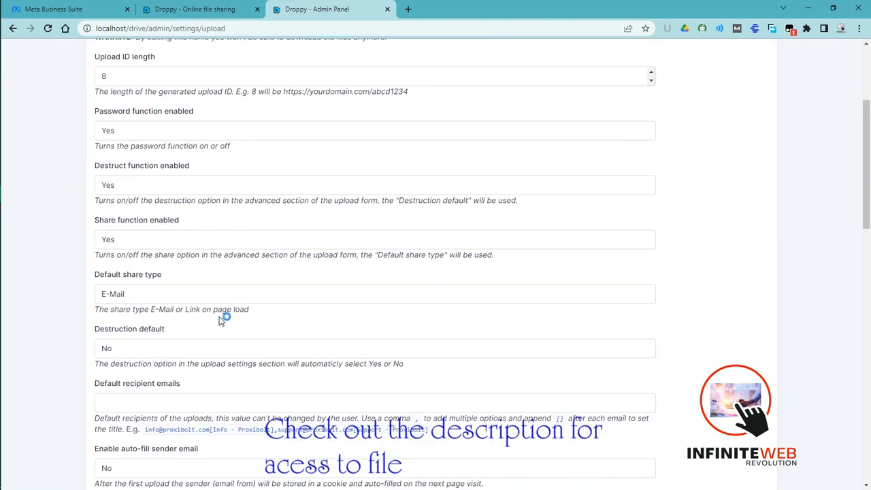
left_click(148, 297)
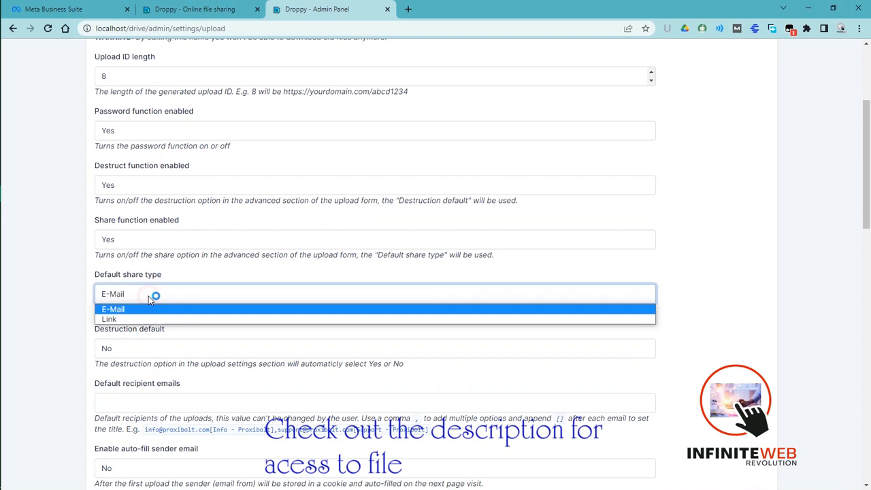
left_click(136, 319)
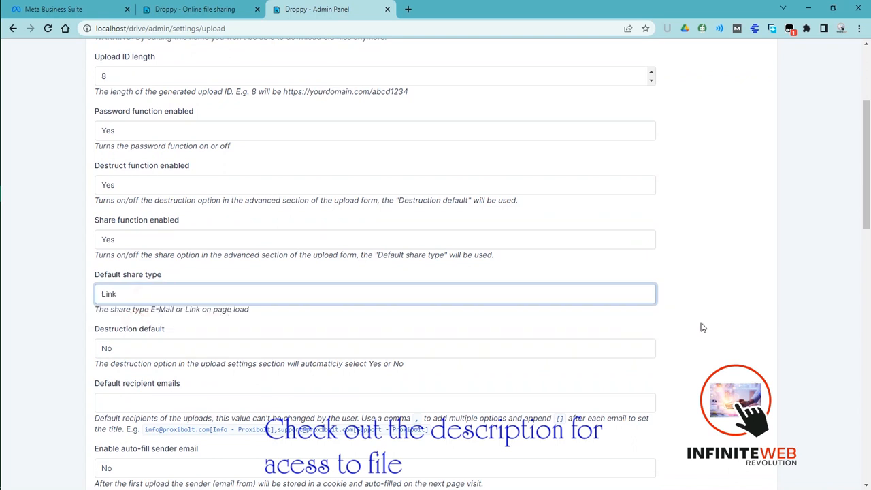
scroll(510, 212, "down", 1)
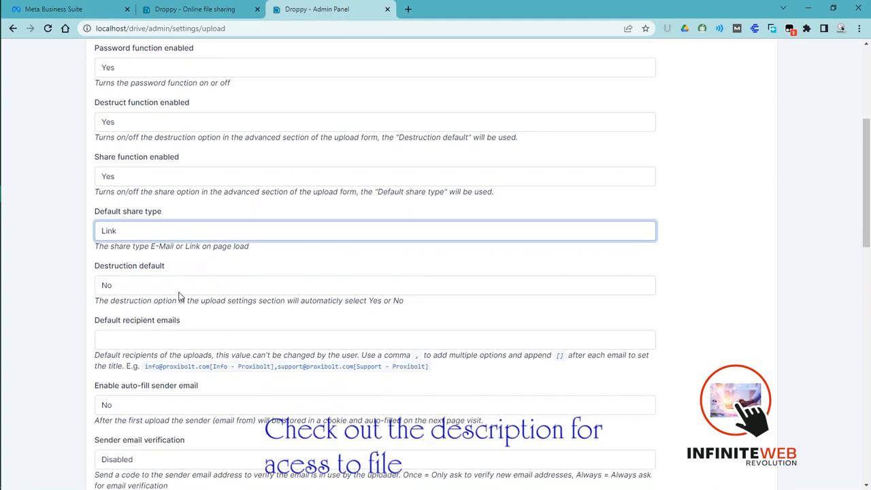
left_click(149, 338)
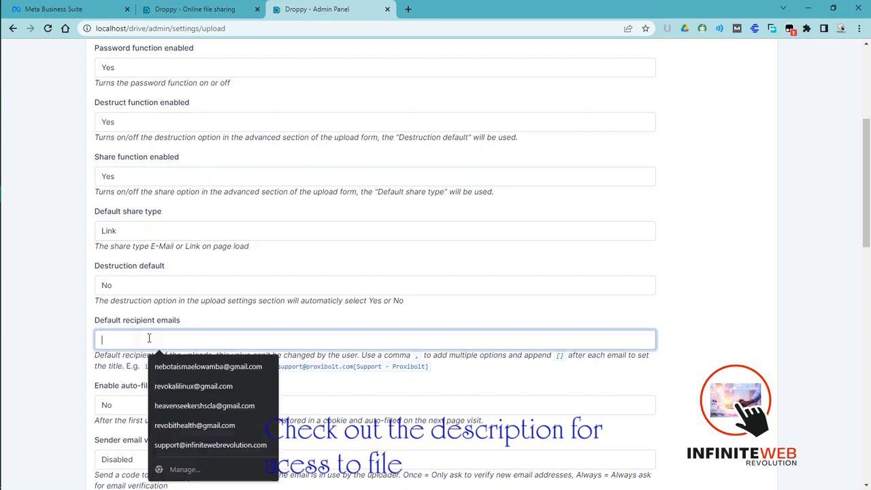
left_click(203, 404)
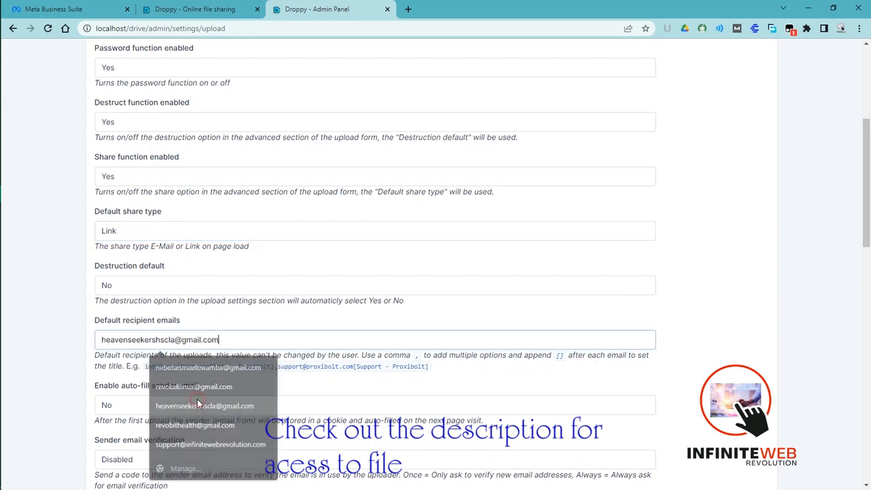
left_click(225, 344)
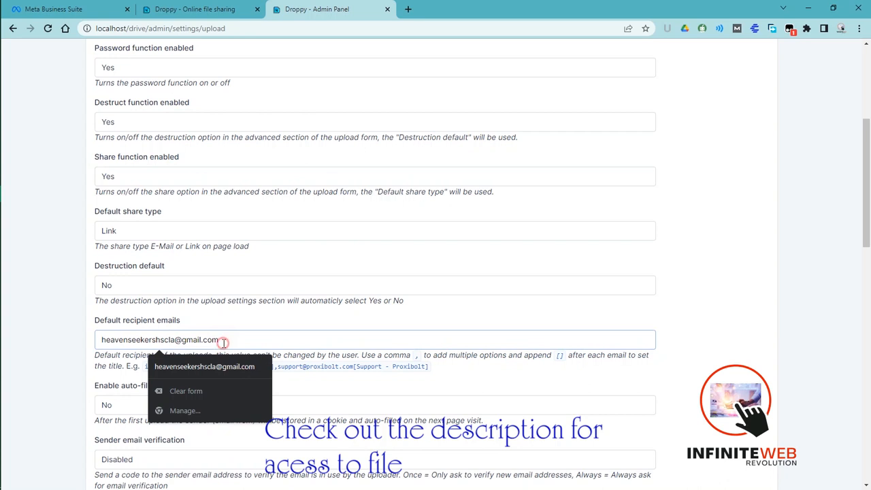
left_click_drag(224, 343, 62, 355)
key("BackSpace")
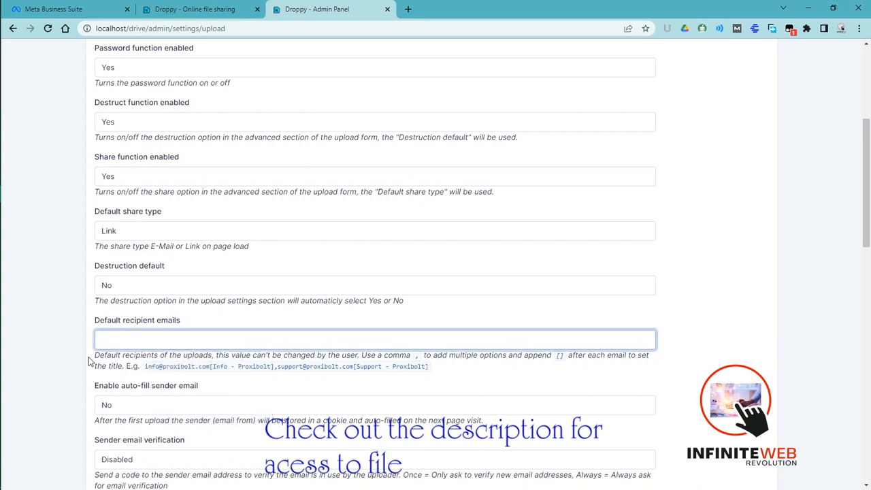
- Fill in the default recipient email and set auto-fill sender email to Yes, keeping sender email verification Disabled
left_click(134, 337)
left_click(176, 407)
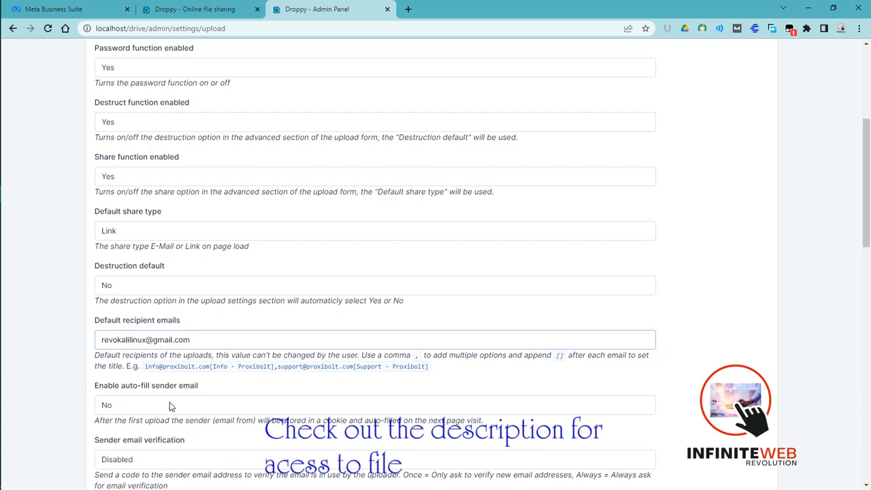
left_click(172, 405)
left_click(157, 419)
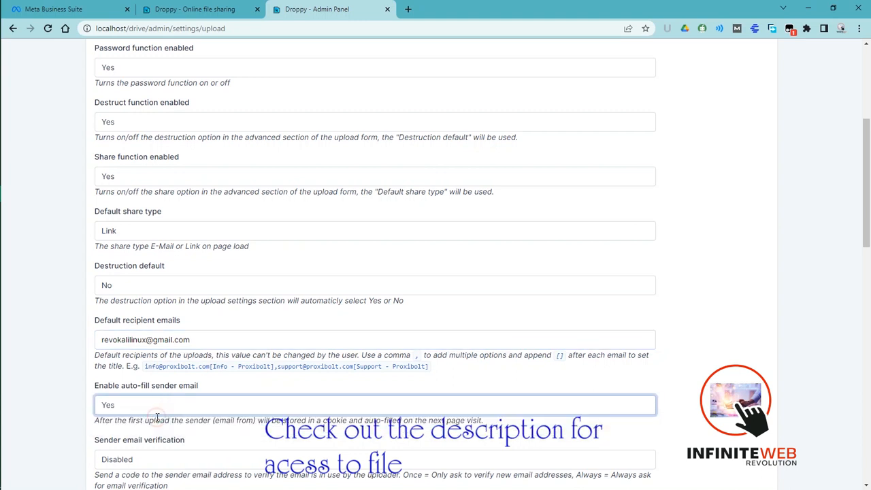
left_click(247, 458)
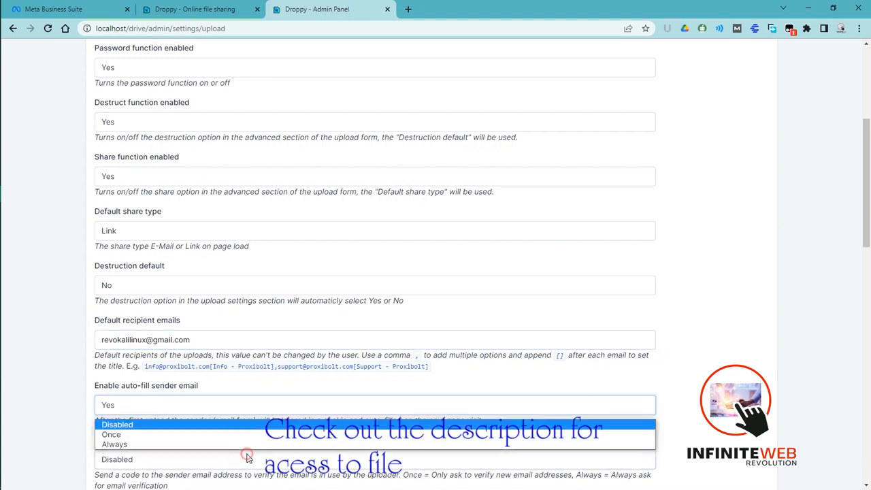
left_click(325, 385)
- Set File previews to Enabled and save the Upload settings
left_click_drag(865, 217, 864, 316)
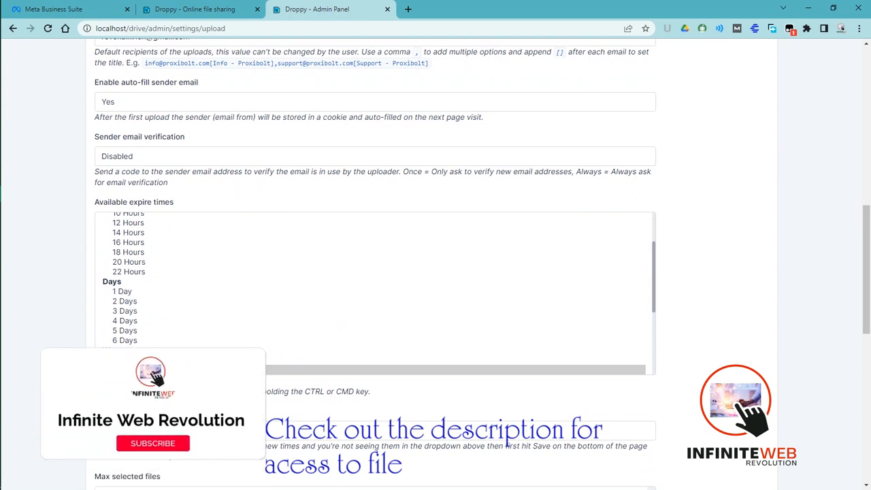
scroll(543, 367, "down", 6)
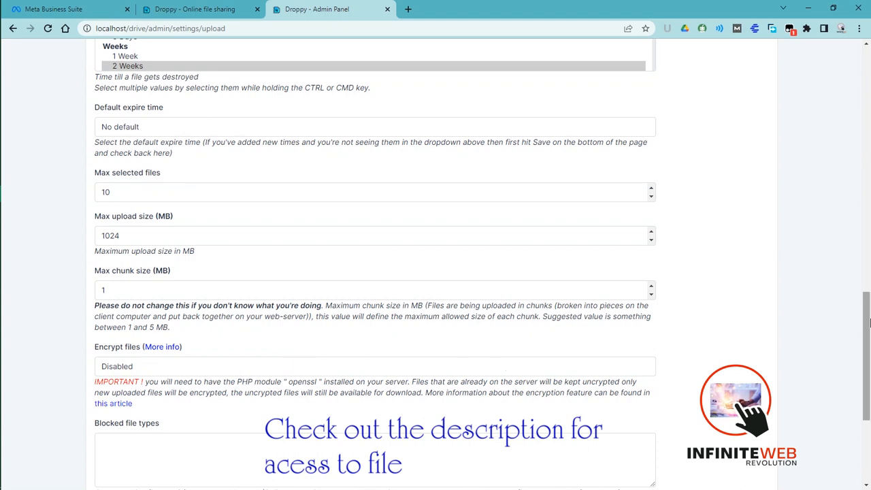
scroll(868, 319, "down", 2)
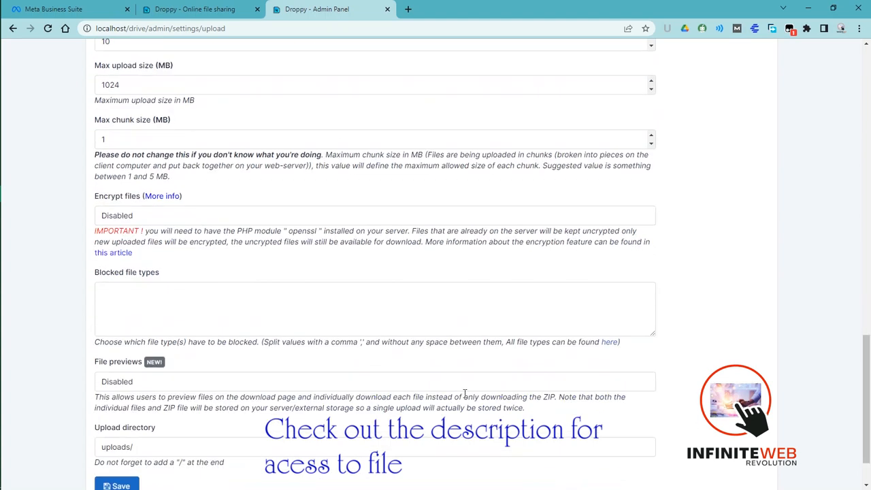
left_click(251, 391)
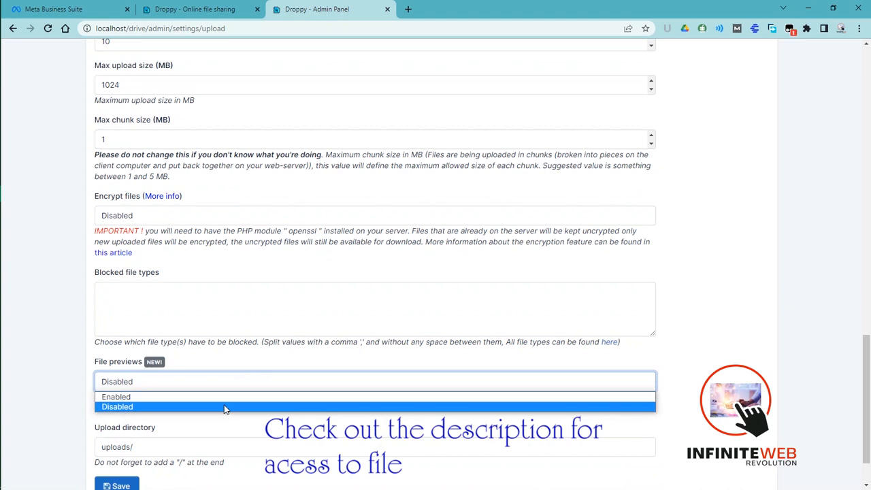
left_click(233, 397)
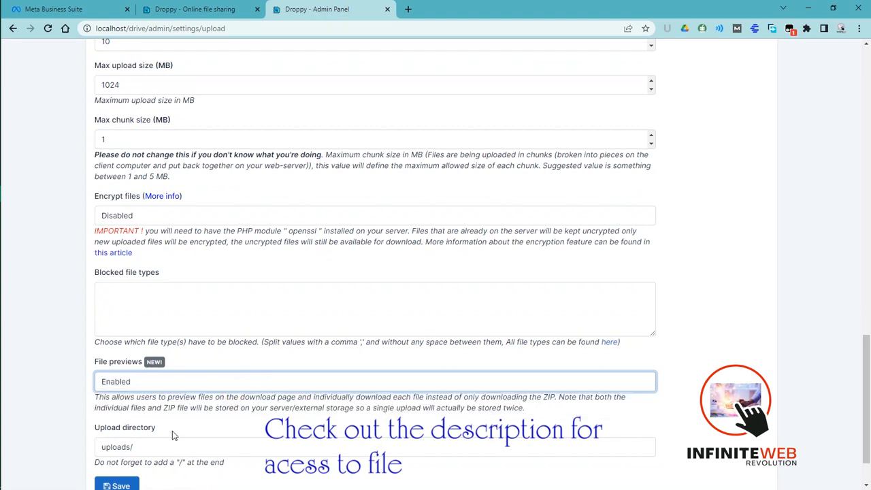
left_click(106, 486)
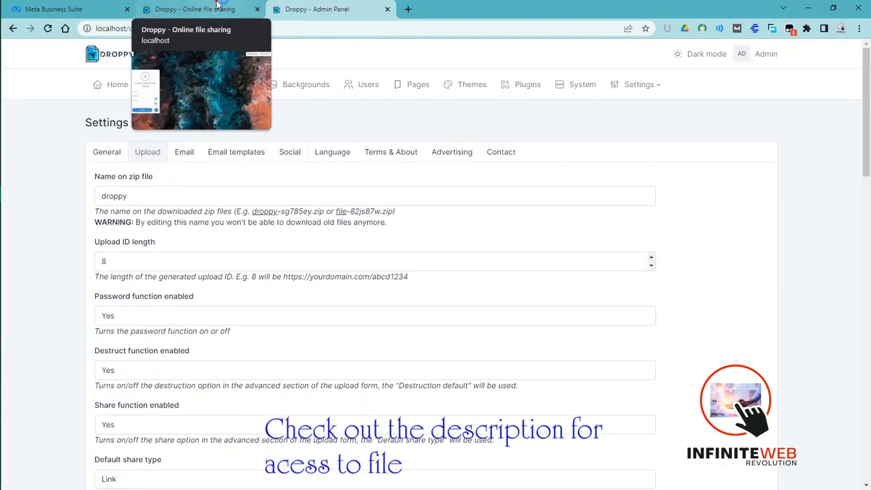
- Reload the Droppy file-sharing page and enter "Hello" as the upload message
left_click(217, 7)
left_click(48, 29)
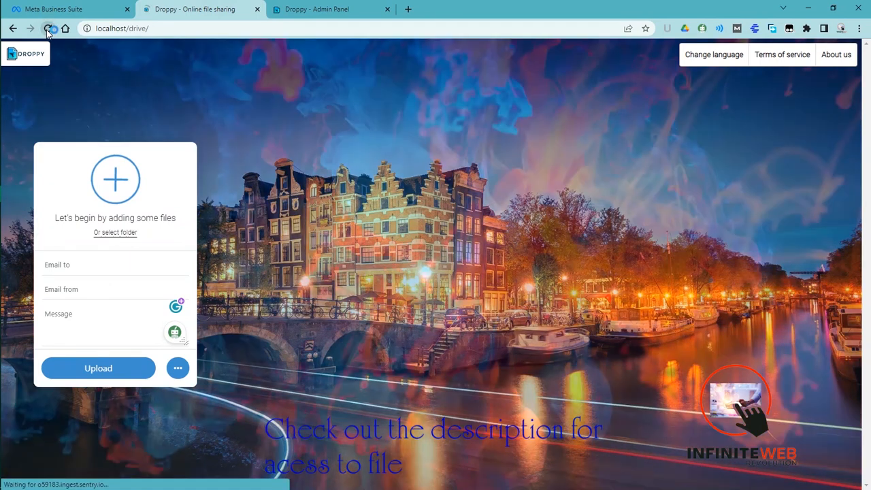
left_click(76, 319)
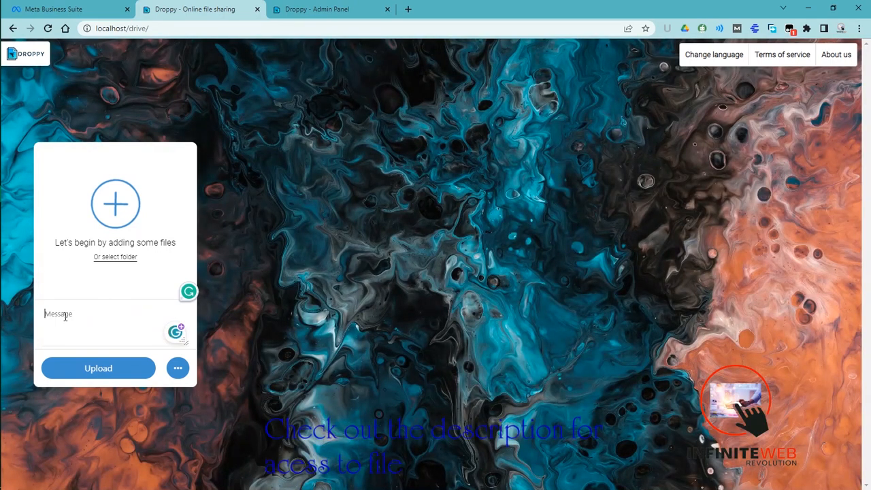
type("Hello")
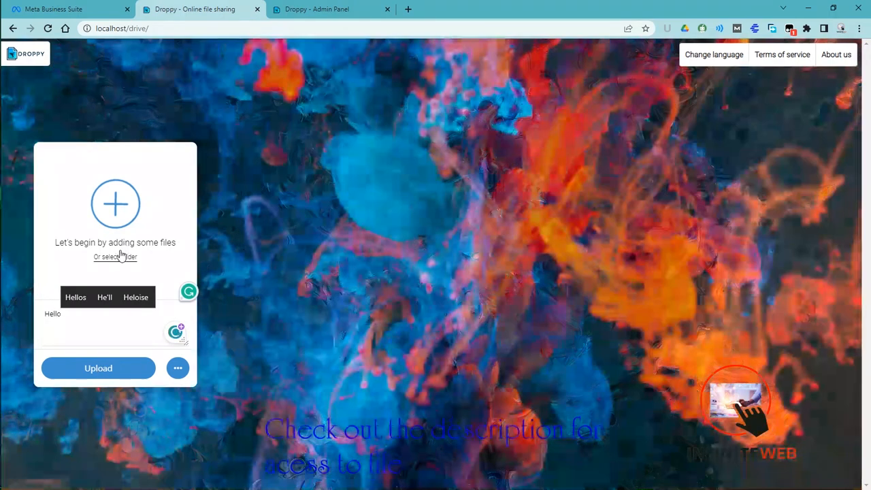
- Add the file Coding C_V2.3.8.apk from the Mobile apps folder and upload it
left_click(120, 256)
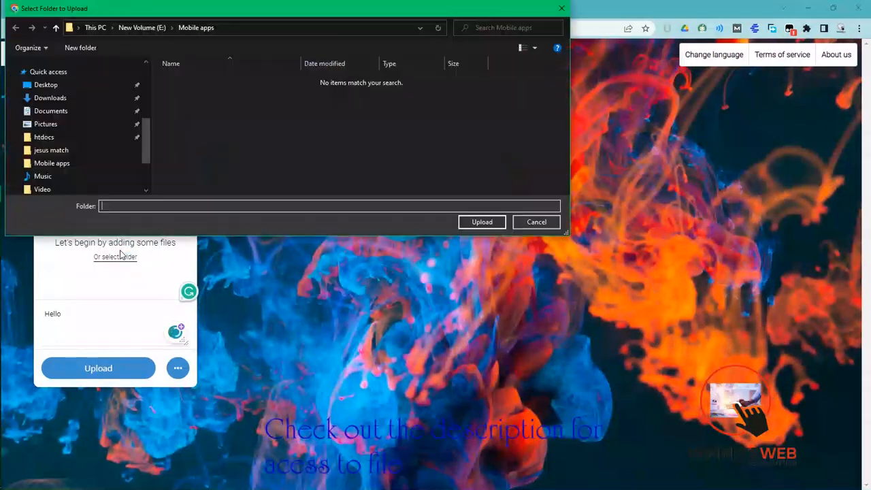
left_click(561, 9)
left_click(114, 203)
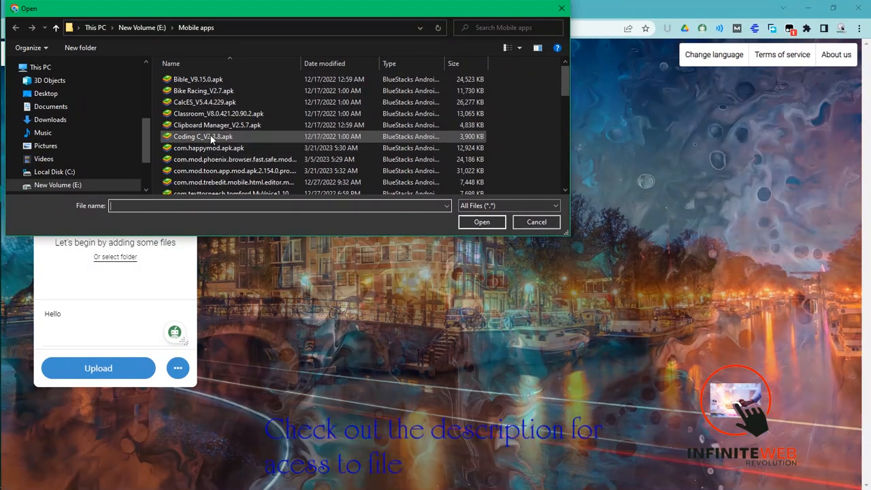
double_click(210, 136)
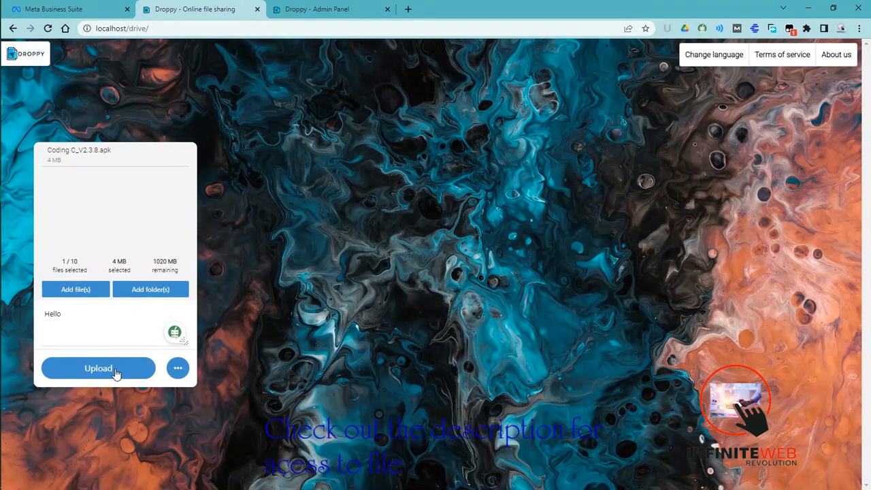
left_click(116, 373)
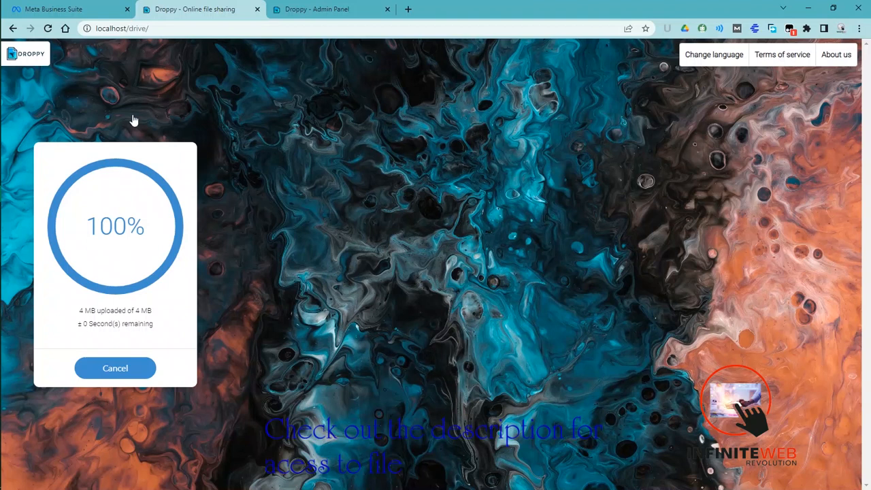
- Open the Email settings in the admin panel and review the sender name and sender email fields without changing them
mouse_move(301, 4)
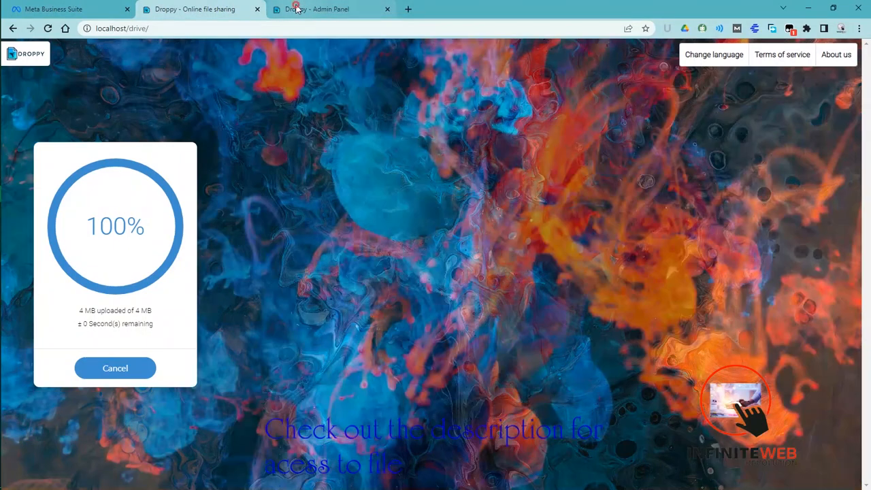
left_click(293, 9)
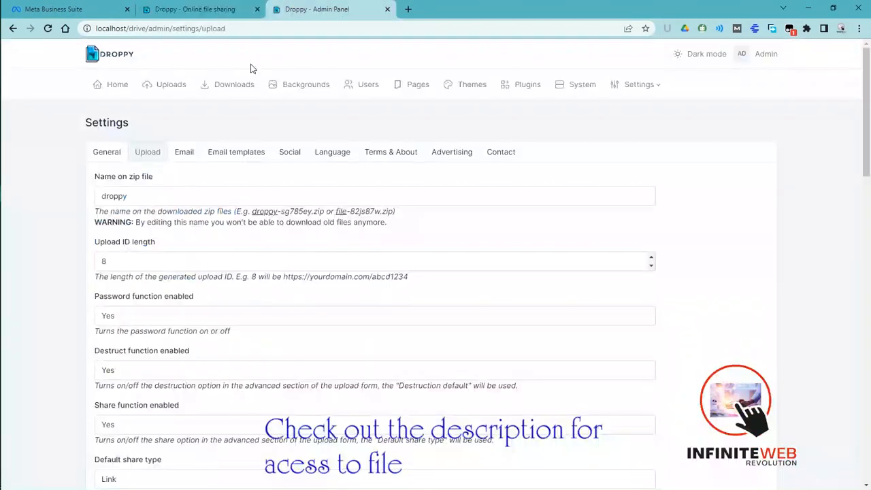
left_click(185, 151)
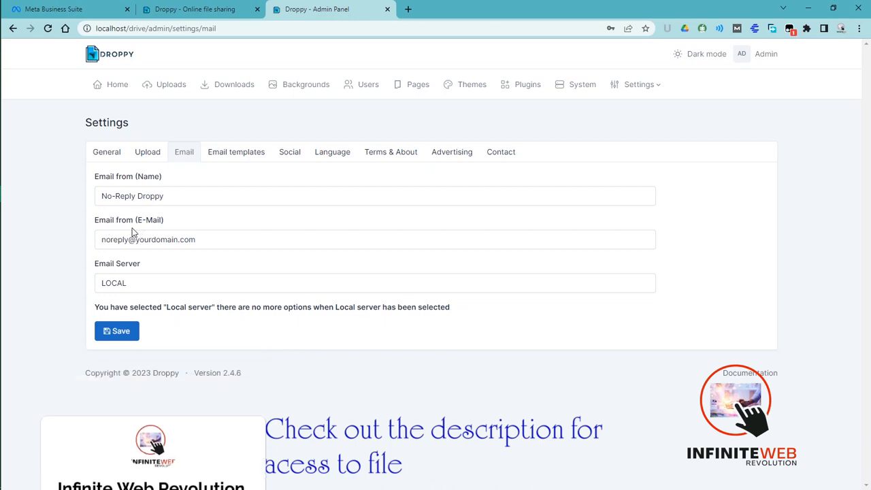
left_click(156, 239)
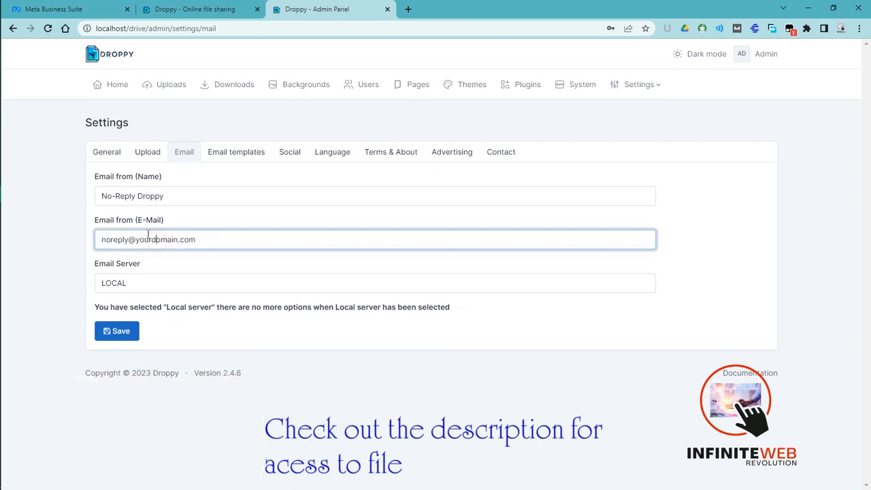
left_click(160, 197)
left_click(117, 240)
left_click(73, 352)
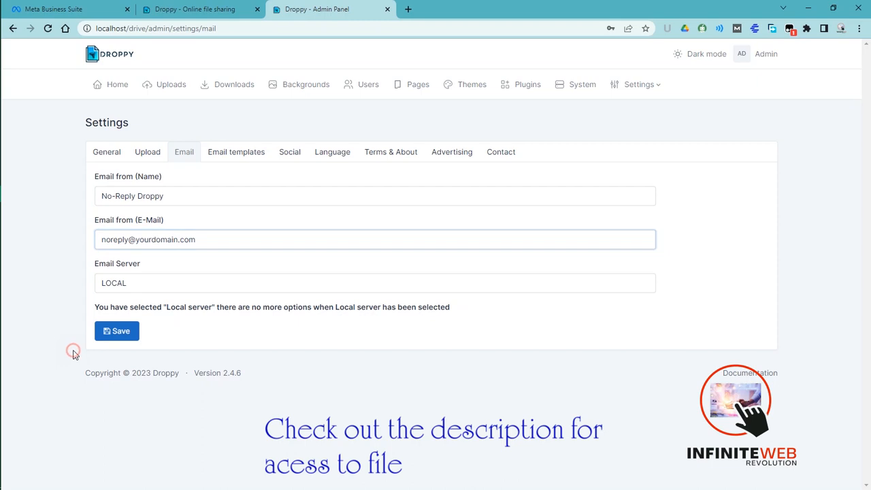
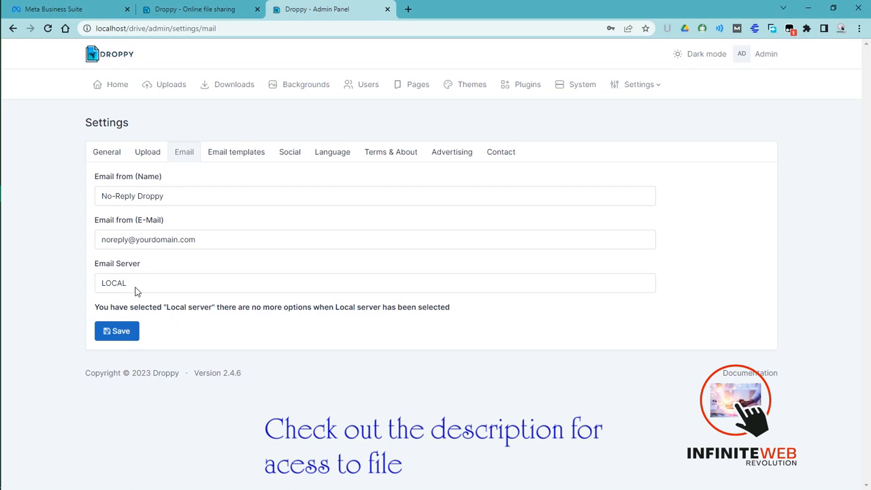
- Set the Email Server option to SMTP in the Email settings
left_click(132, 287)
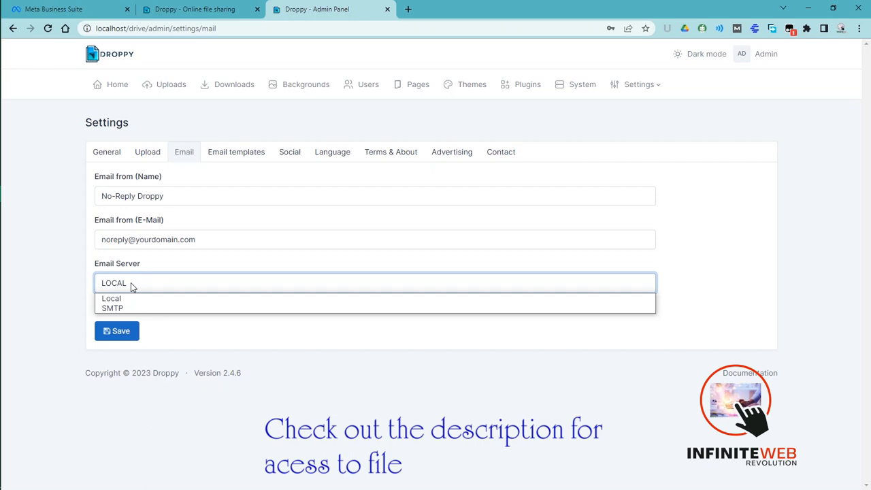
left_click(129, 298)
left_click(136, 289)
left_click(136, 290)
left_click(135, 289)
left_click(129, 308)
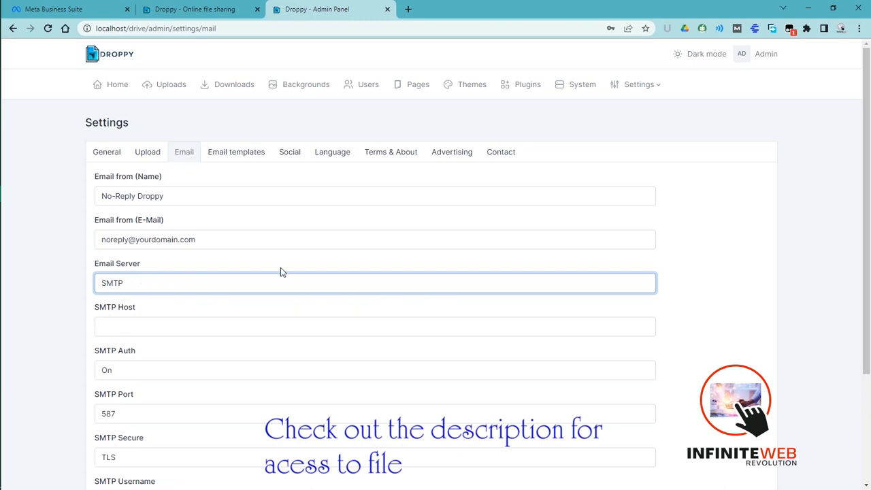
- Examine the SMTP host, authentication and port fields, and set the Email Server back to Local
scroll(869, 357, "down", 1)
scroll(869, 357, "down", 2)
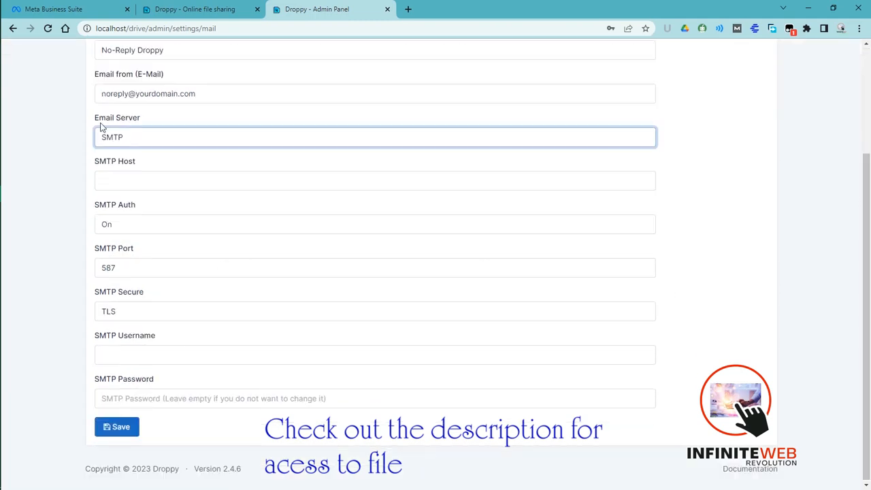
left_click(127, 178)
left_click(137, 225)
left_click(137, 224)
left_click(129, 269)
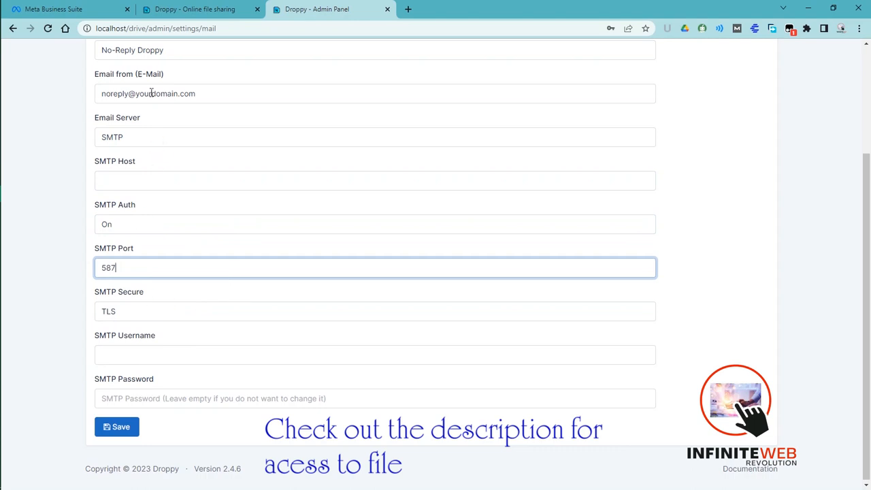
left_click(136, 139)
left_click(131, 150)
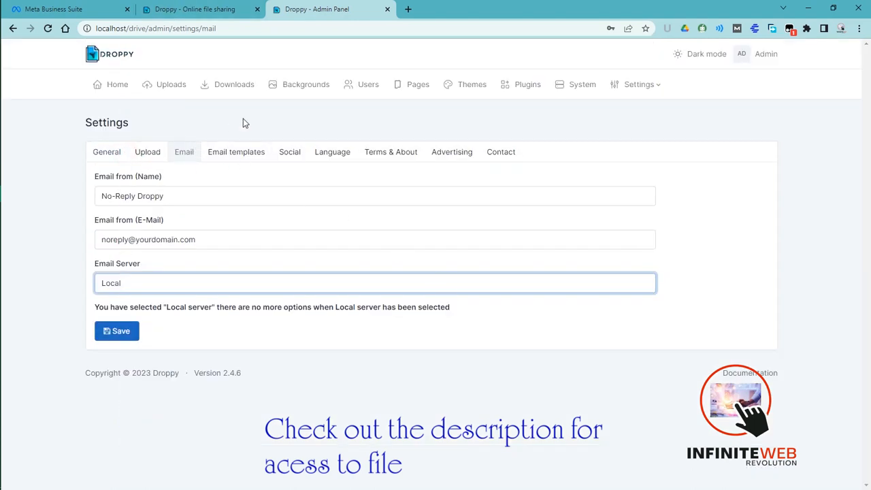
- Load the English email templates and review the receiver, sender, downloaded and verification messages
left_click(233, 153)
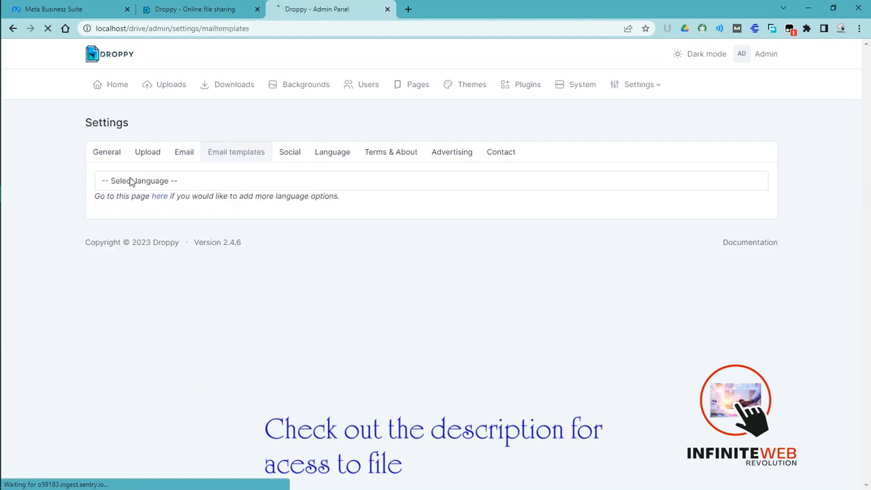
left_click(139, 181)
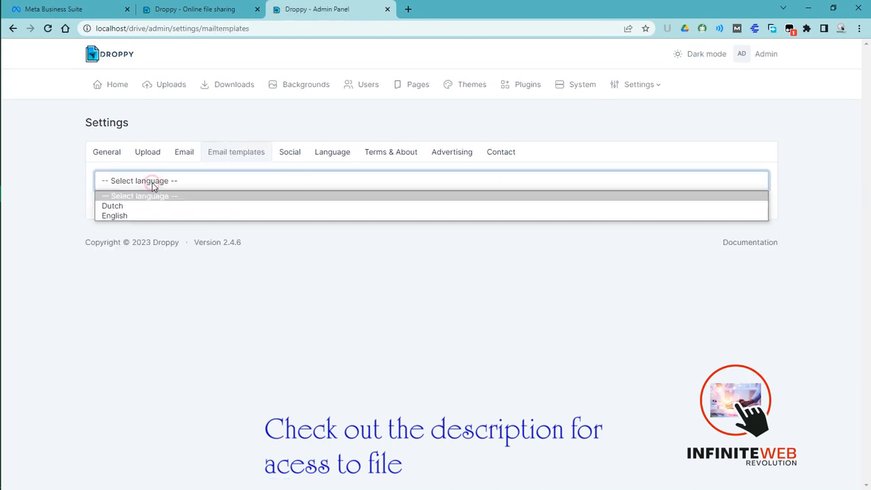
left_click(125, 216)
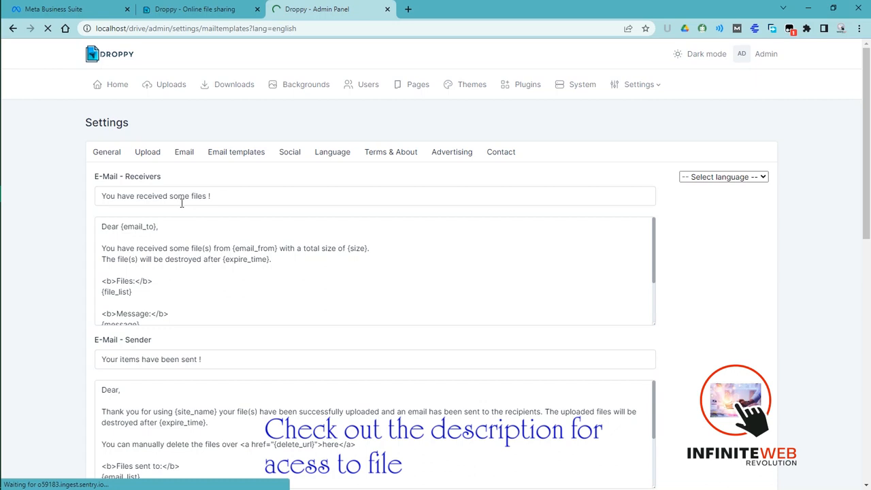
left_click(210, 196)
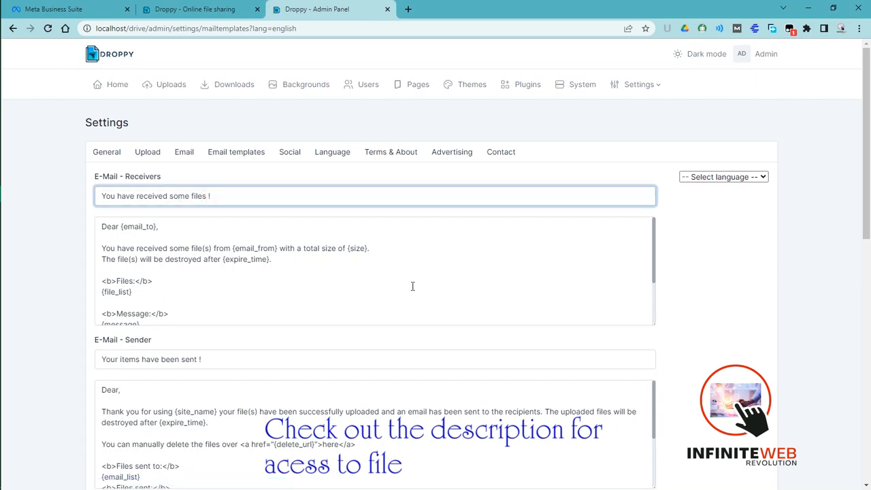
left_click_drag(867, 164, 864, 396)
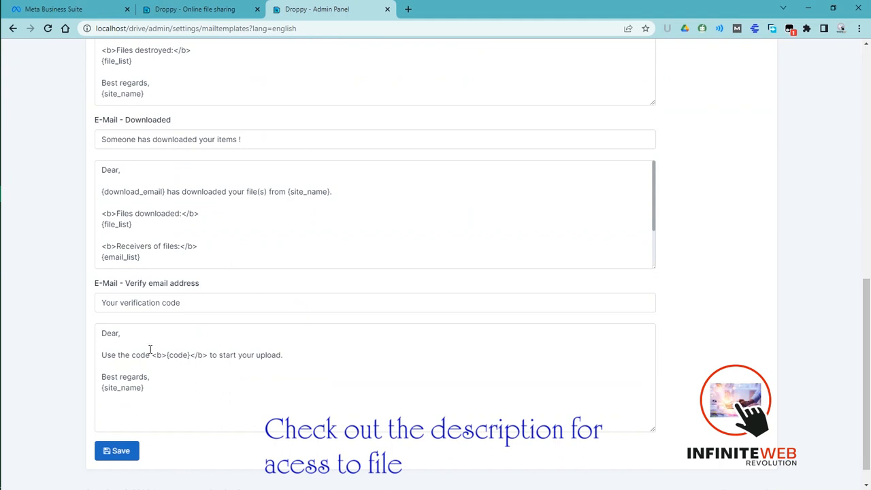
left_click_drag(866, 340, 866, 96)
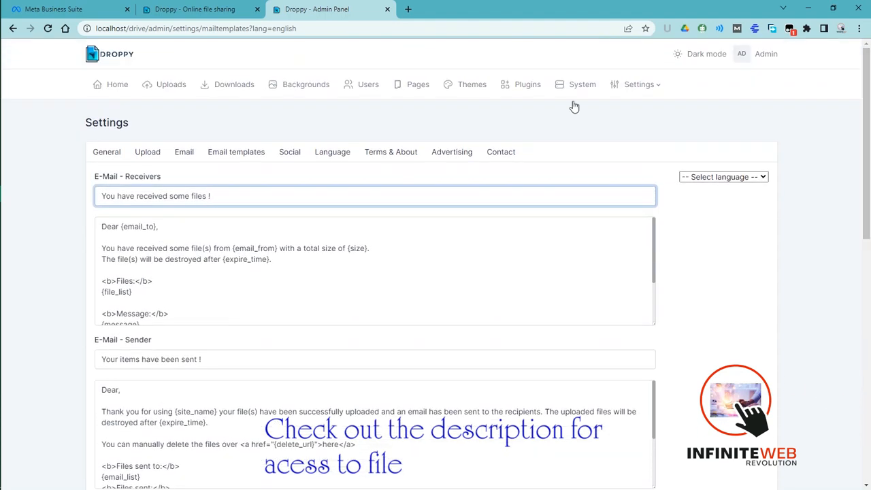
- Review the social network link fields in the Social settings, from Facebook through Pinterest
left_click(297, 155)
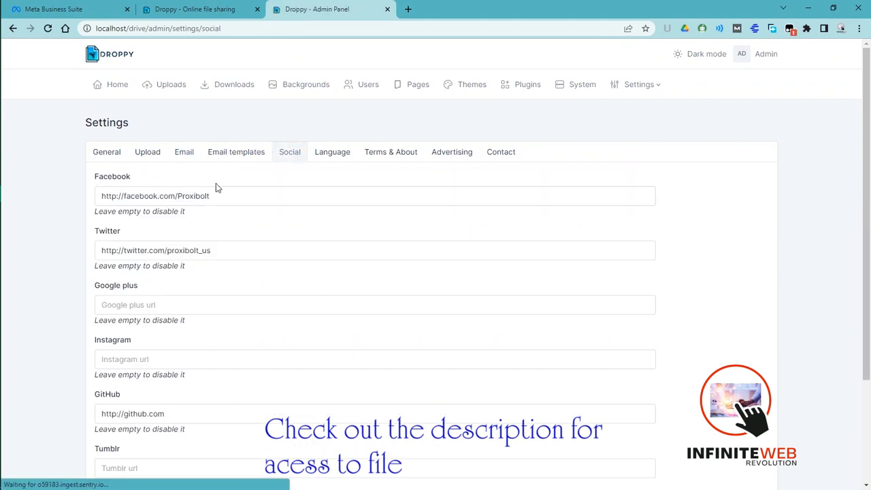
left_click(209, 194)
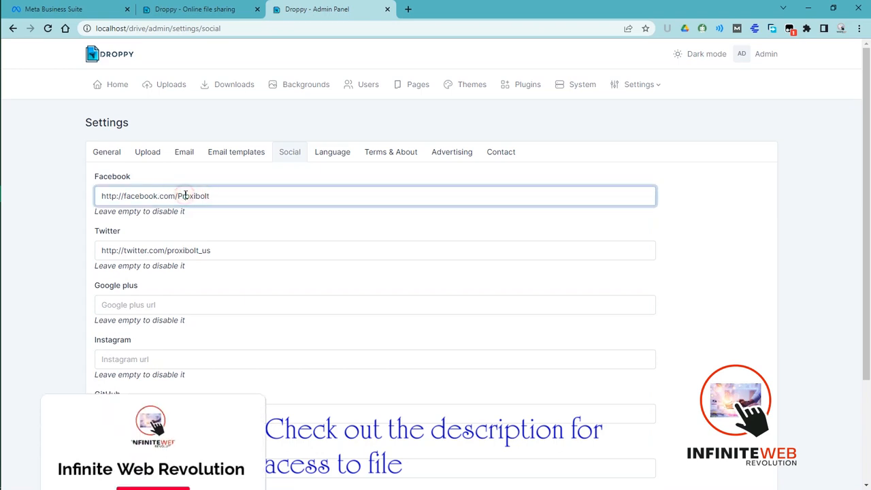
left_click(149, 310)
key("Tab")
left_click(384, 403)
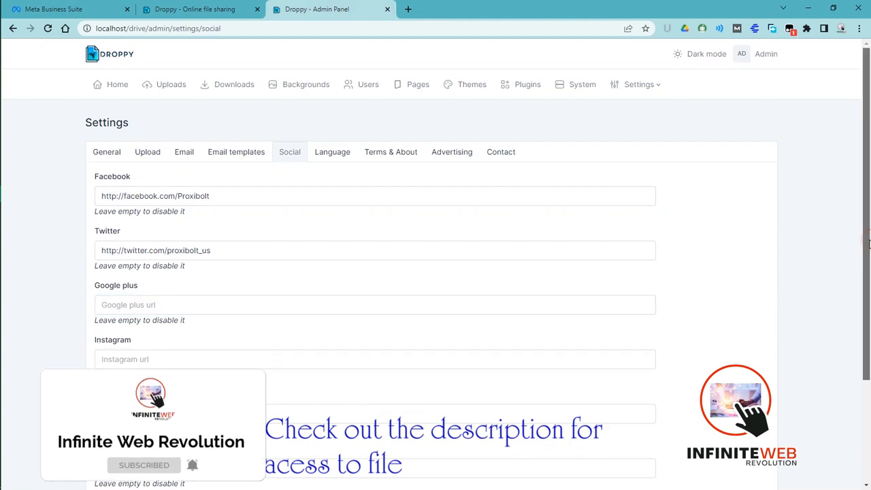
left_click_drag(868, 244, 854, 366)
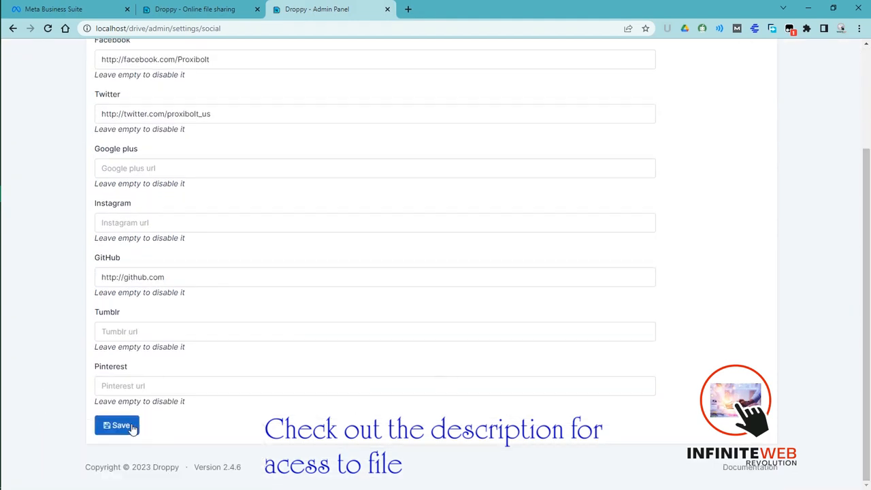
left_click_drag(869, 279, 868, 178)
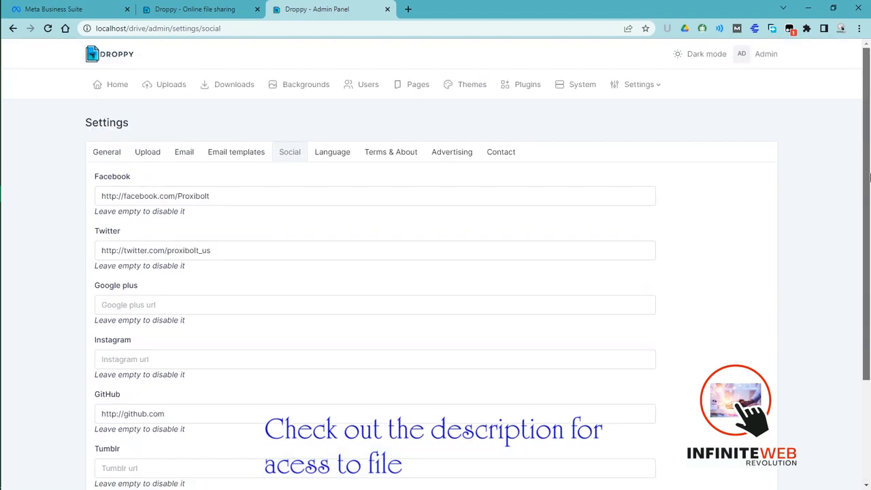
- Compare the Terms text in the Terms & About settings with the public Terms of service page, and check the About text
left_click(391, 153)
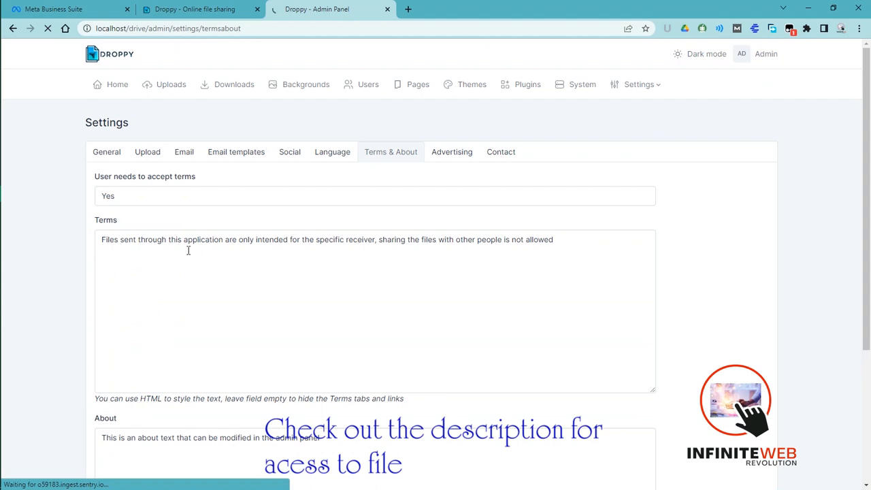
left_click(198, 241)
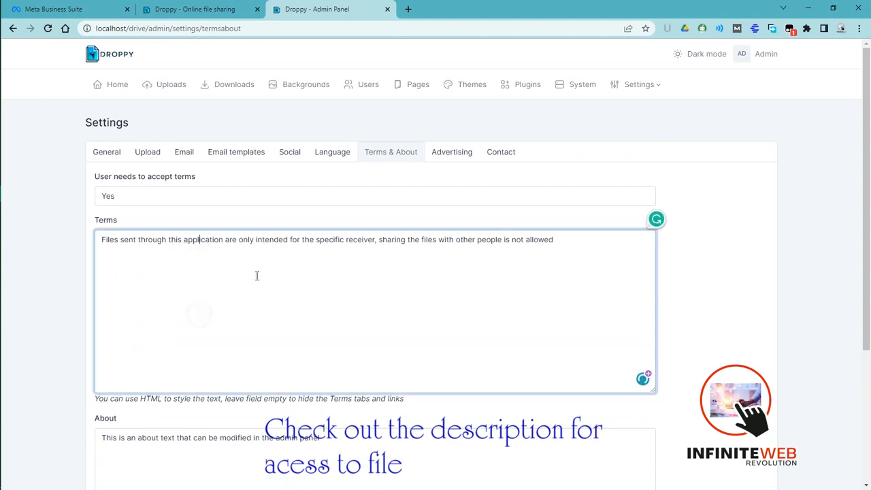
left_click(200, 8)
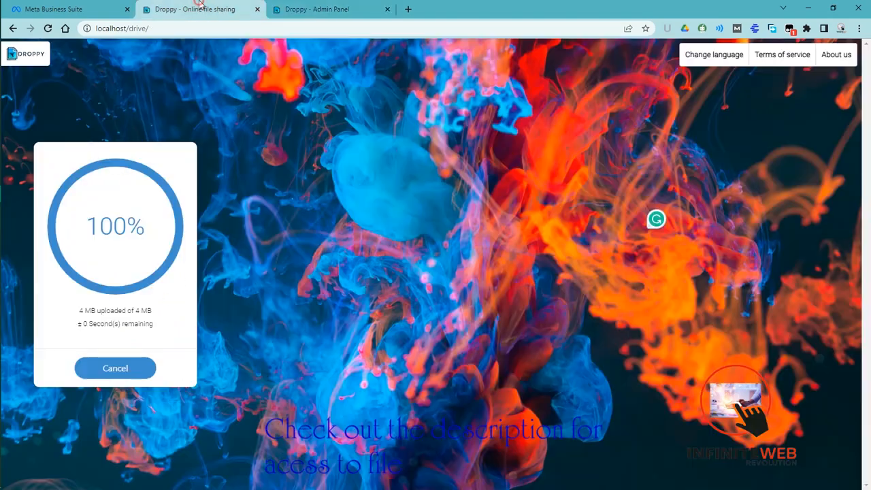
left_click(803, 55)
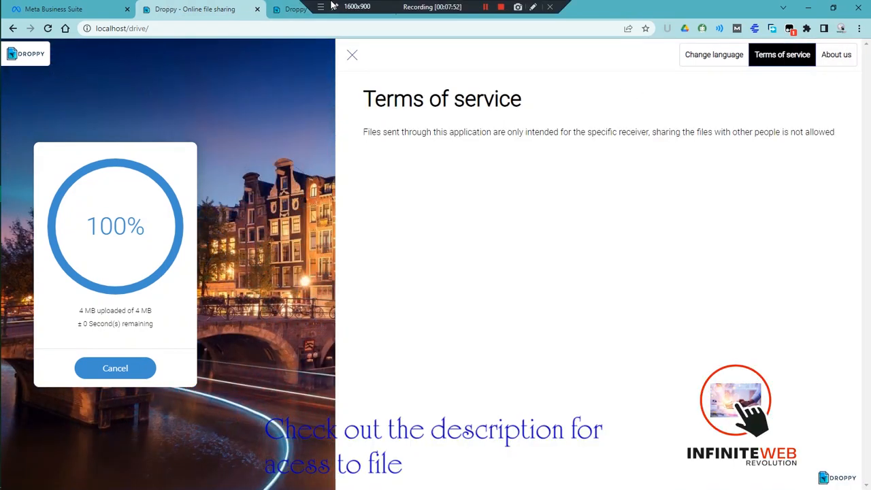
left_click(301, 9)
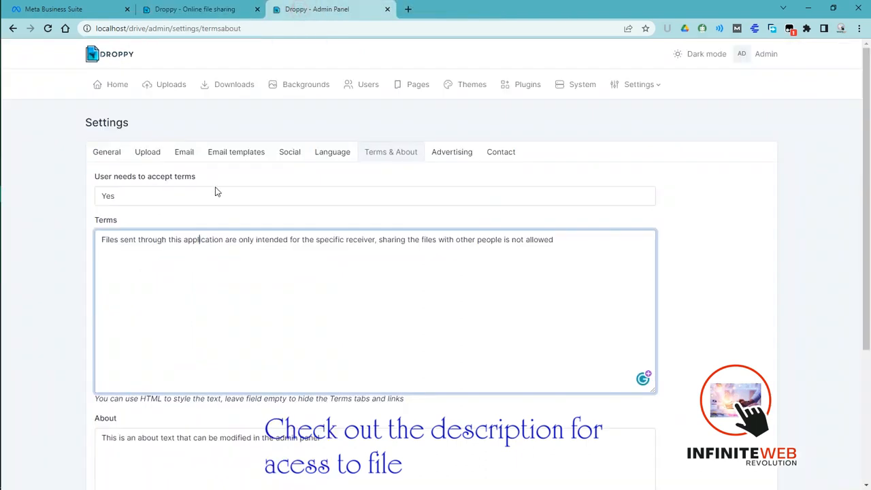
left_click(226, 438)
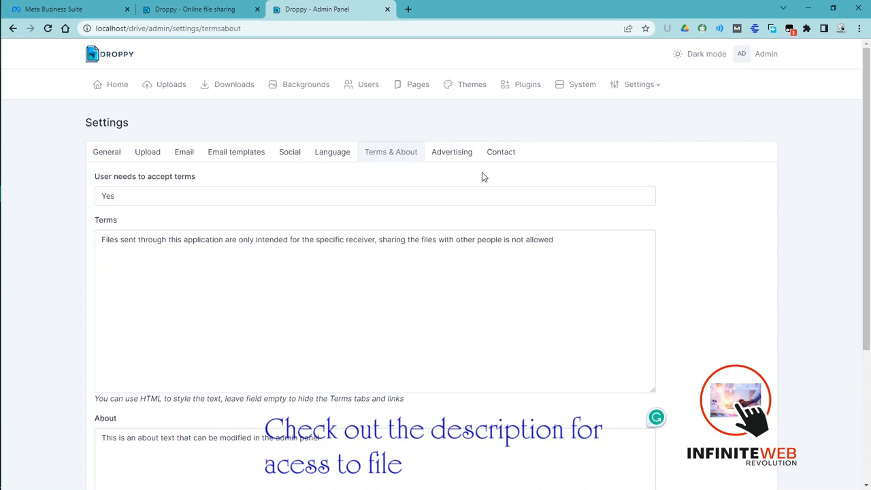
- Set Advertisement in menu enabled to Yes in the Advertising settings and go to its code field
left_click(465, 157)
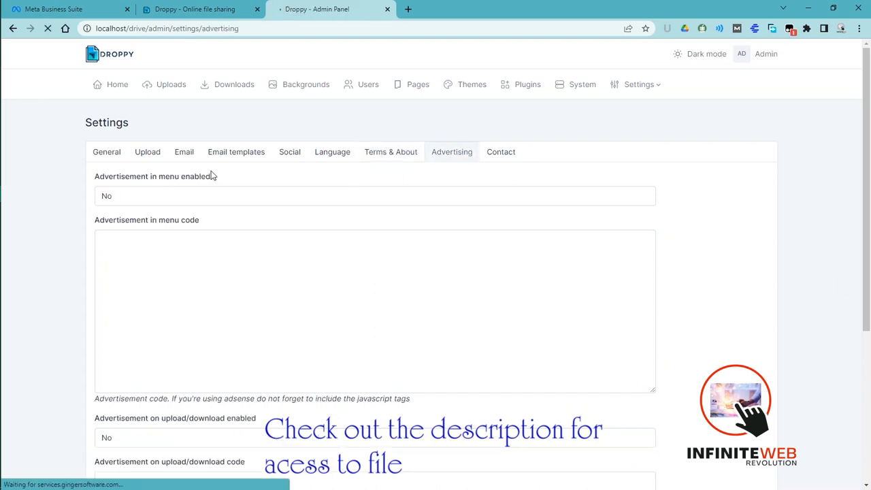
left_click(167, 200)
left_click(140, 216)
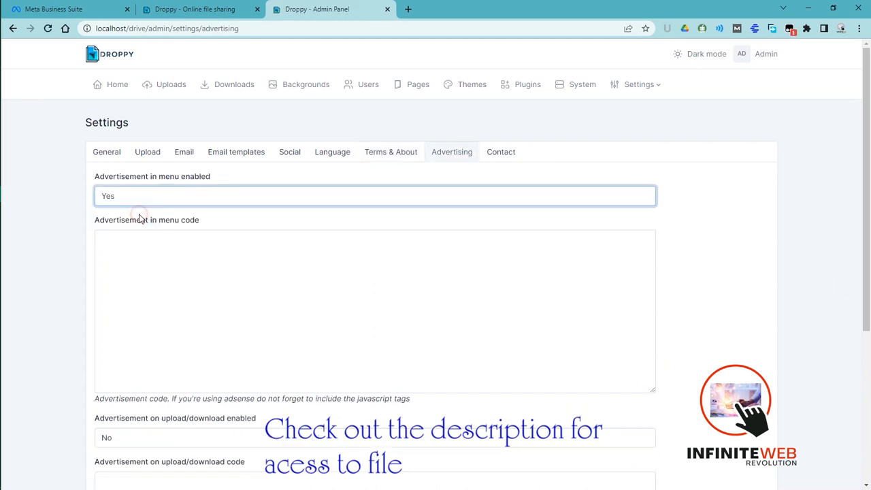
left_click(219, 255)
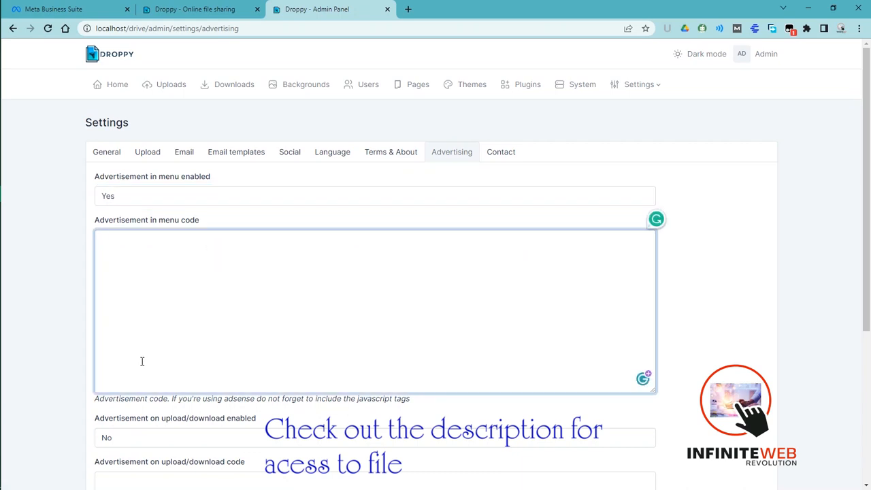
- Set Advertisement on upload/download enabled to Yes and go to its code field
left_click_drag(867, 211, 863, 346)
left_click(232, 214)
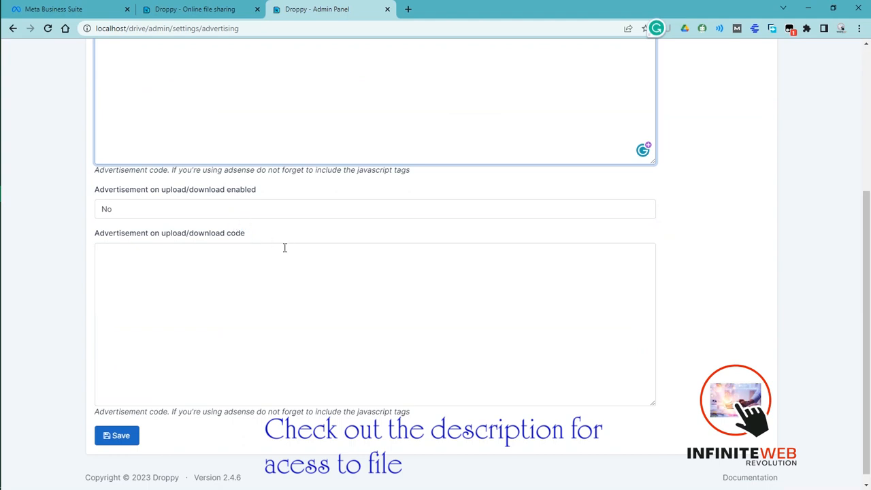
left_click(266, 210)
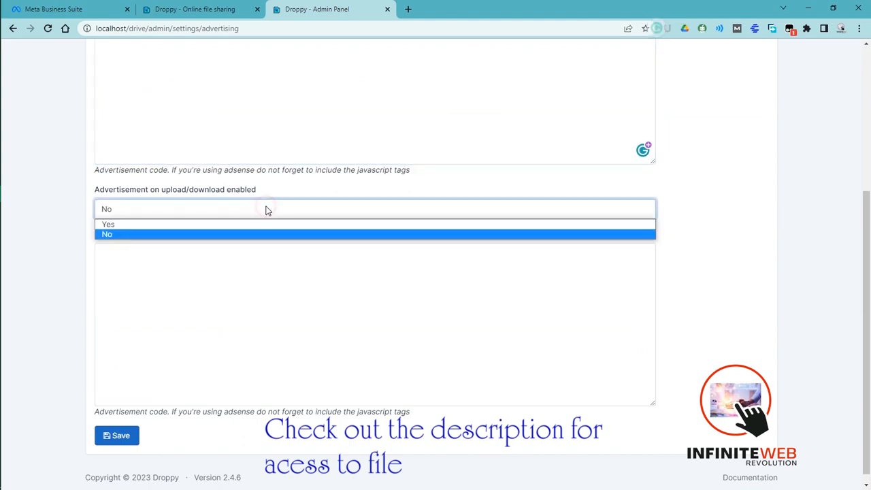
left_click(250, 225)
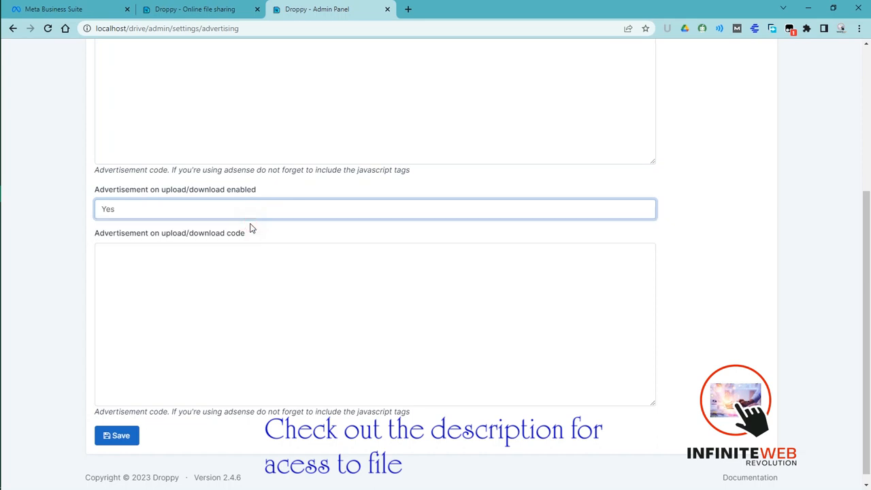
left_click(244, 264)
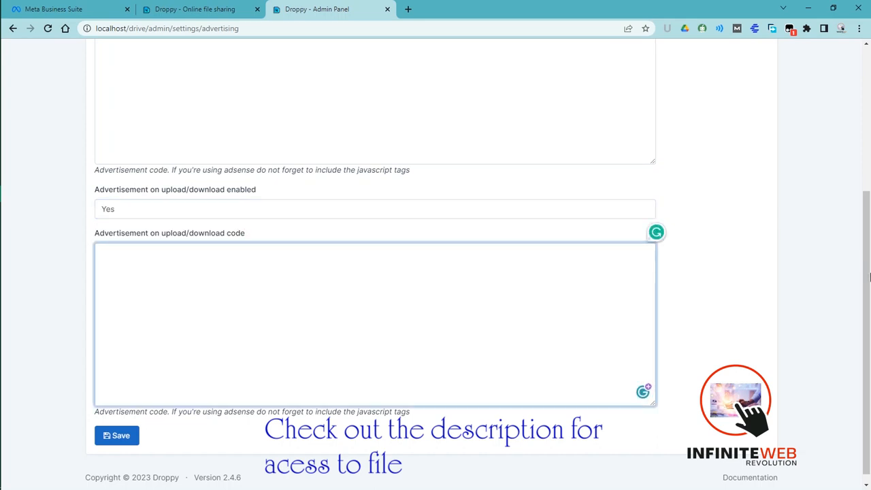
left_click_drag(867, 282, 869, 153)
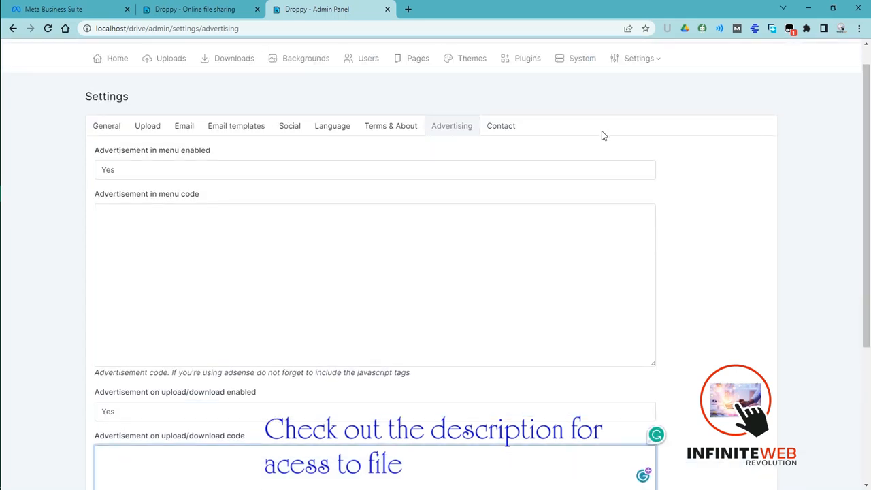
- Set Enable contact form to Enabled in the Contact settings and go to the contact form receiver field
left_click(501, 134)
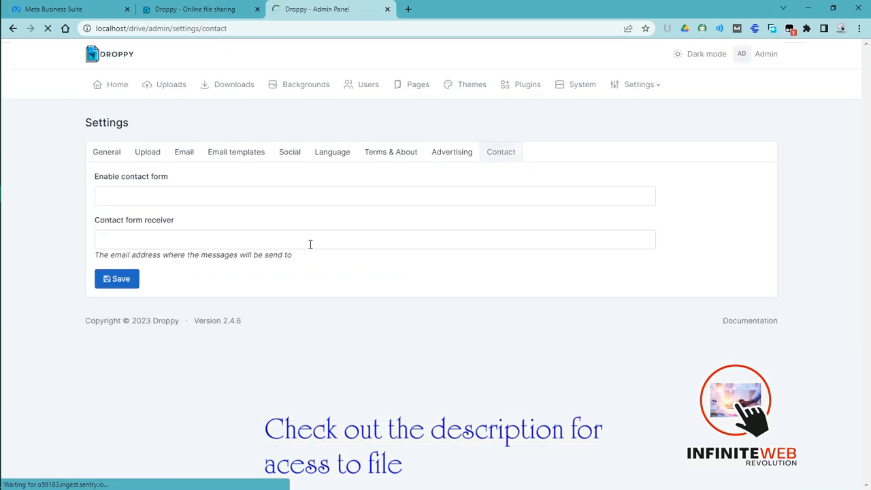
left_click(136, 200)
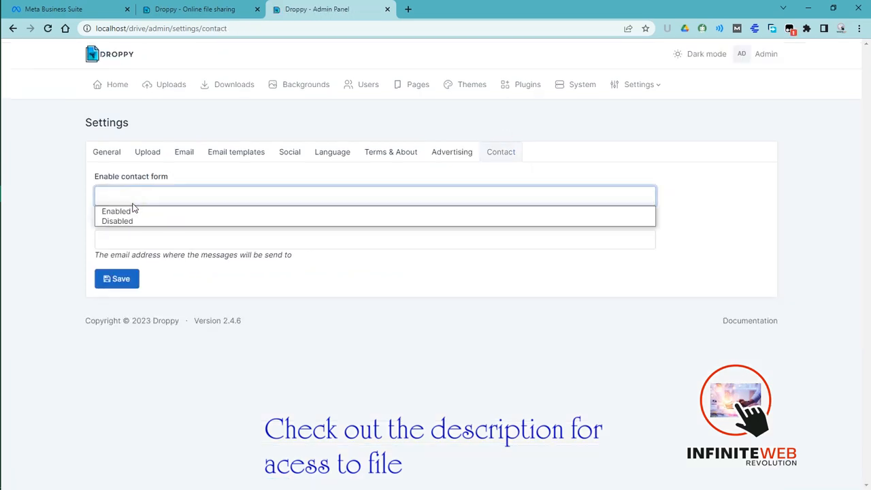
left_click(128, 211)
left_click(131, 238)
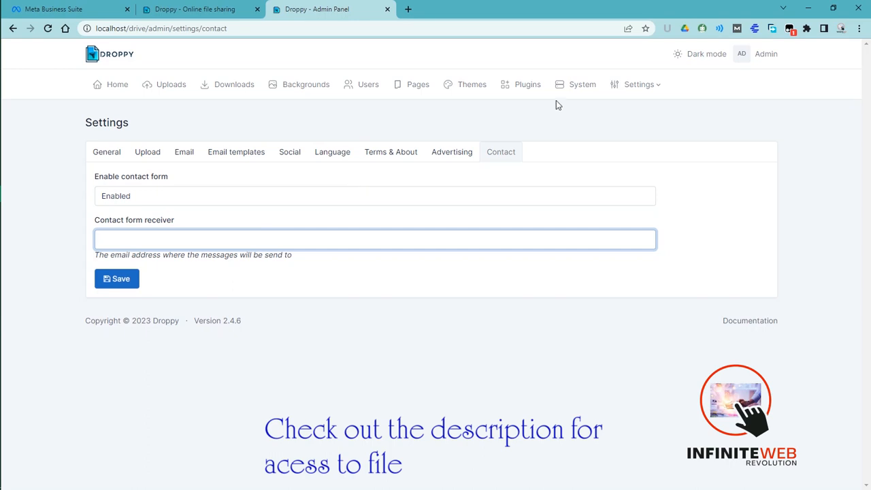
- Review the System page's system info, update section and recent Droppy logs
left_click(576, 88)
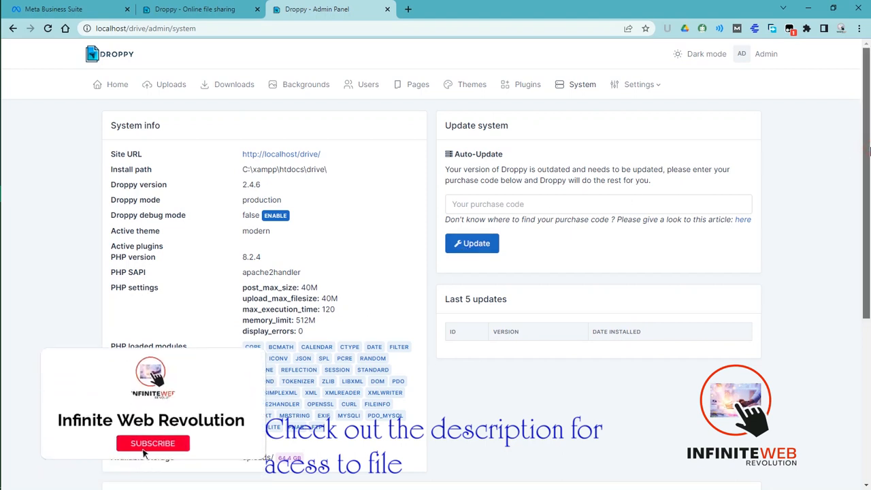
scroll(363, 400, "down", 1)
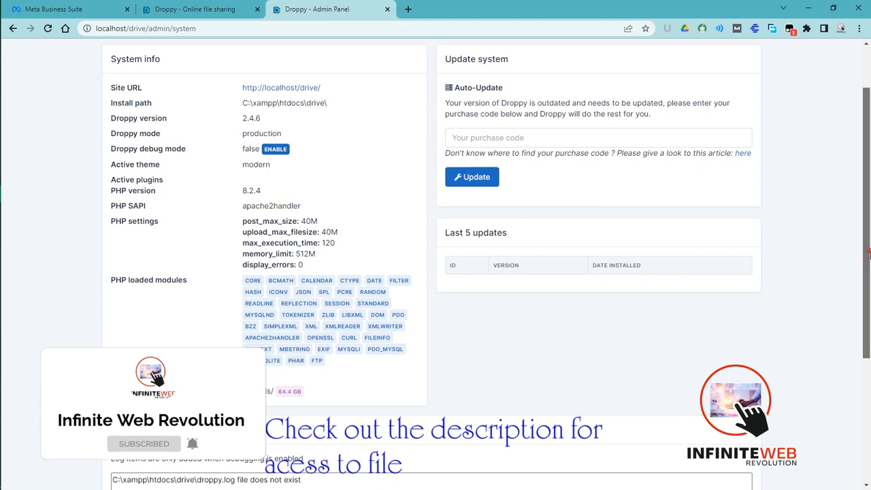
scroll(867, 339, "down", 2)
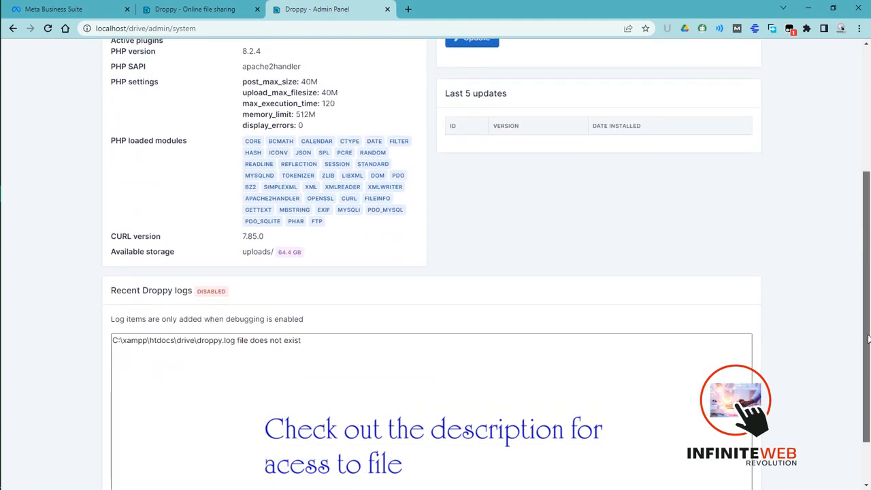
left_click_drag(867, 339, 864, 242)
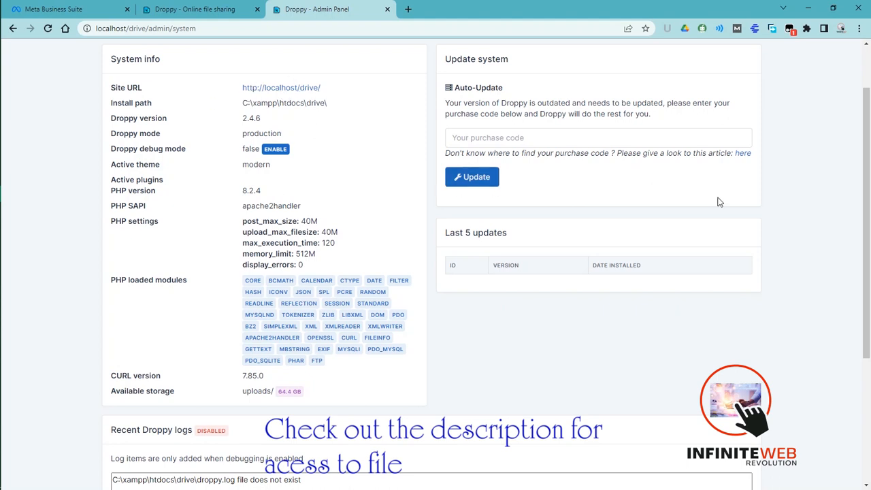
scroll(359, 73, "up", 1)
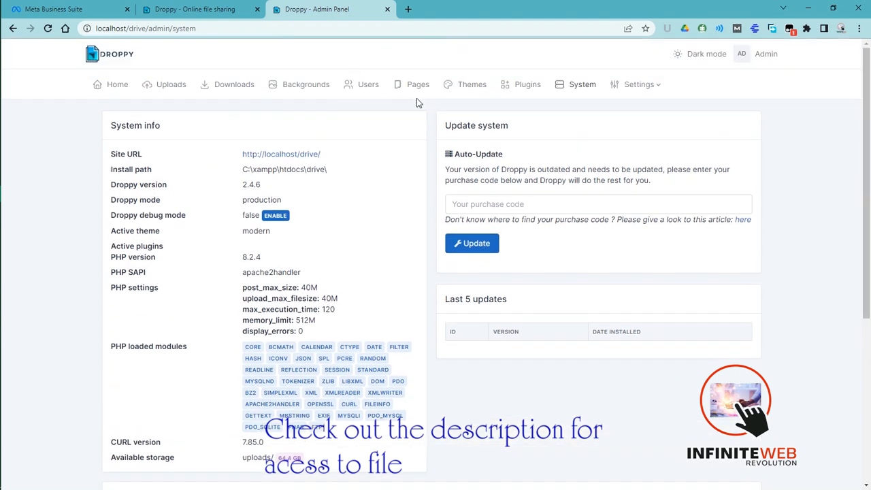
- Review the available plugins, and check the Droppy S3 add-on's store page before returning to the plugin list
left_click(525, 87)
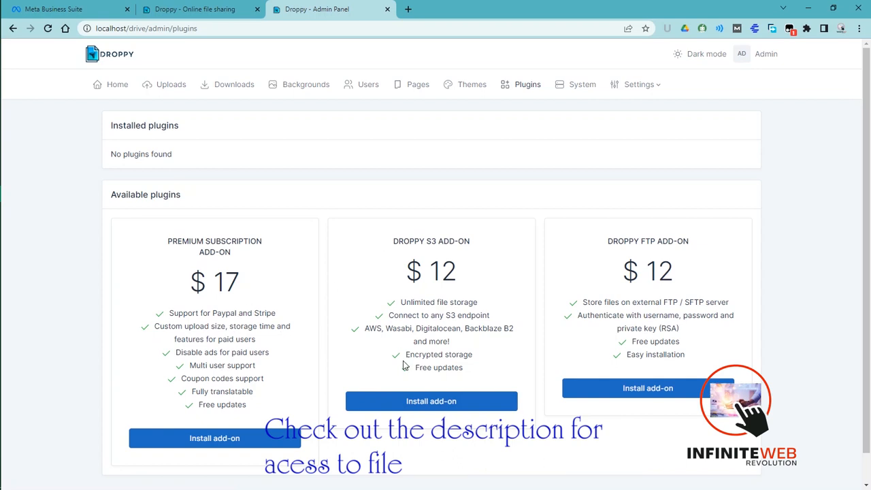
left_click(436, 397)
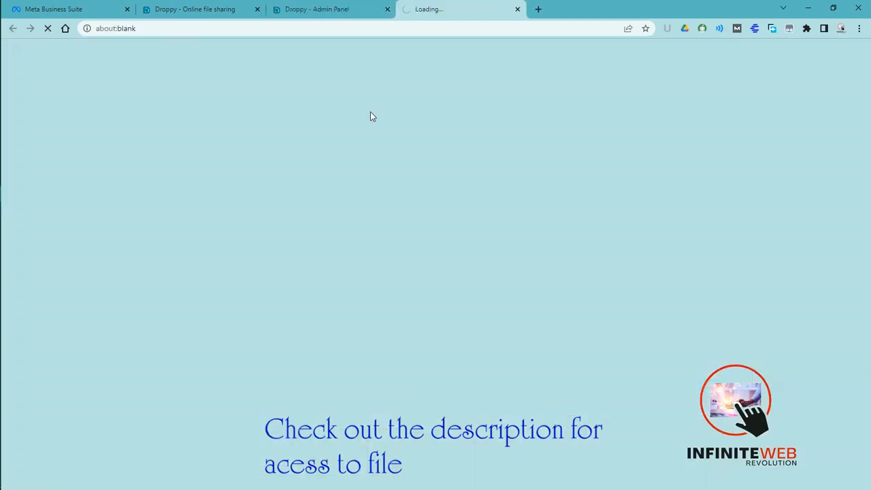
left_click(518, 9)
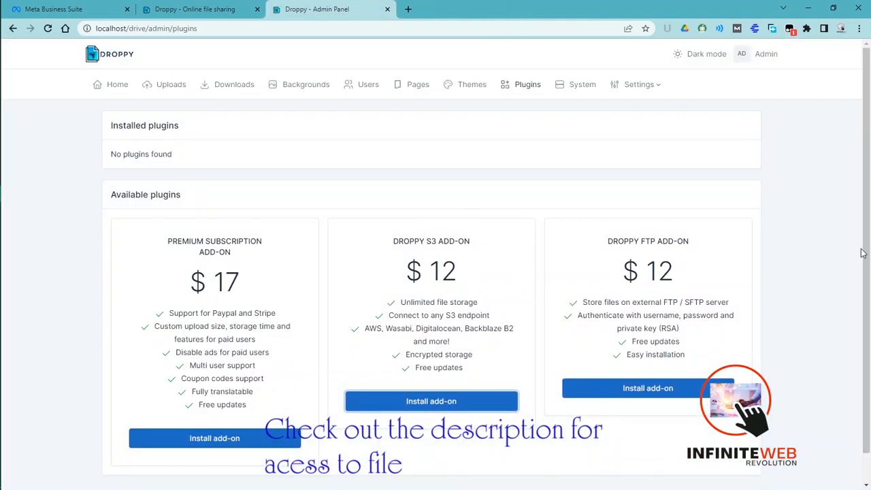
scroll(862, 253, "down", 1)
scroll(865, 217, "up", 1)
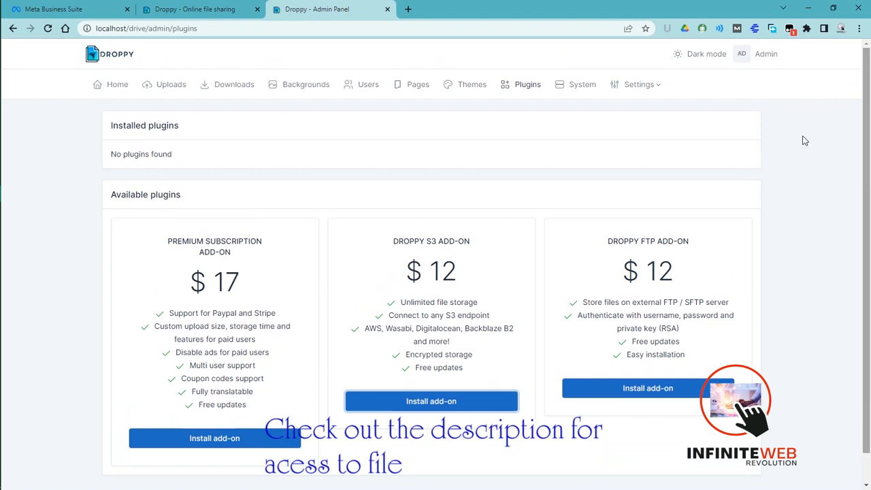
- Review the Themes page, covering installed themes, theme color settings and the new theme installation form
left_click(472, 88)
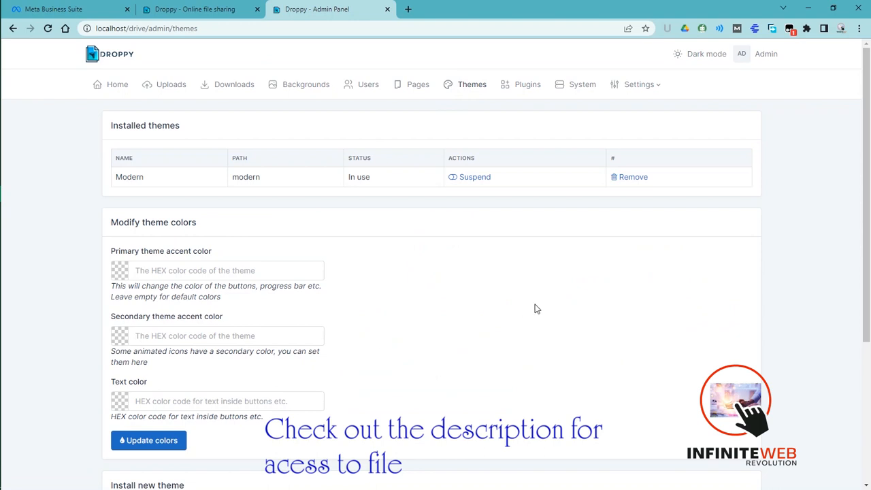
left_click_drag(866, 173, 859, 370)
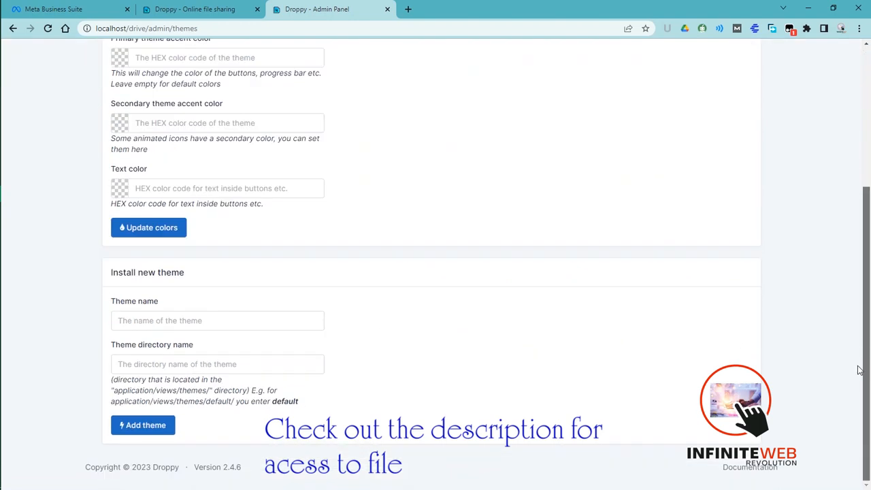
scroll(859, 370, "up", 3)
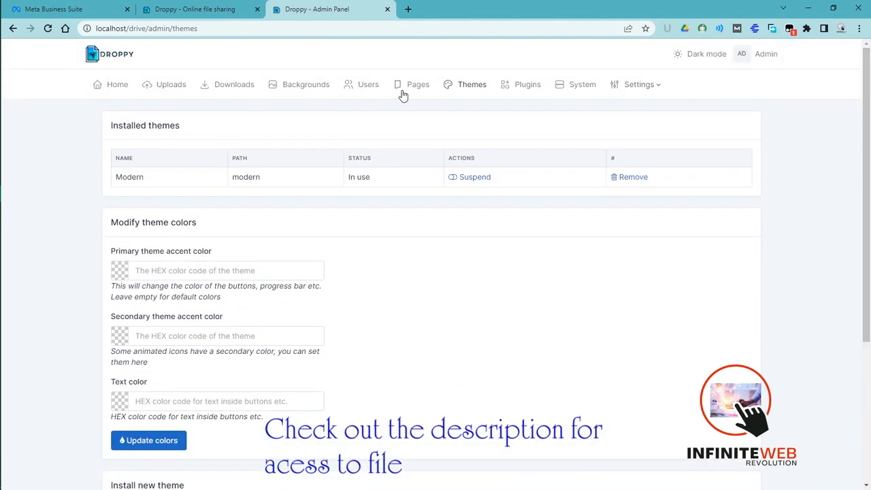
- Start a new site page of type Page and give it the title Services
left_click(414, 86)
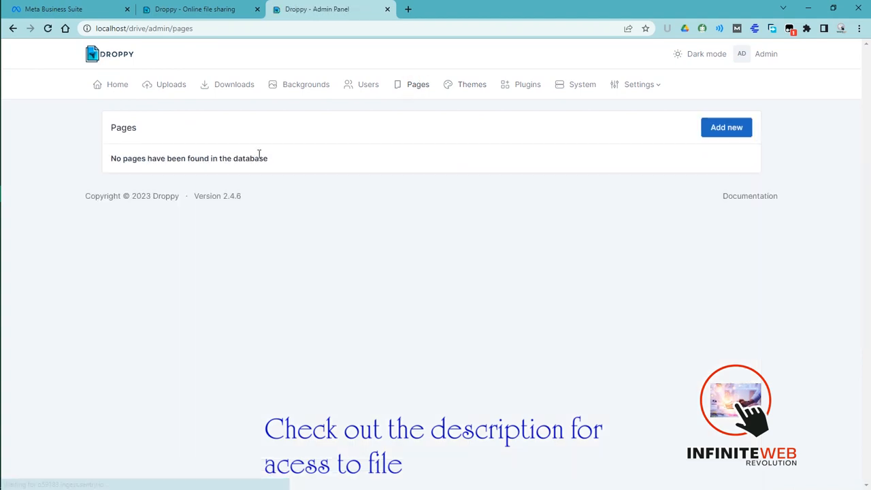
left_click(733, 130)
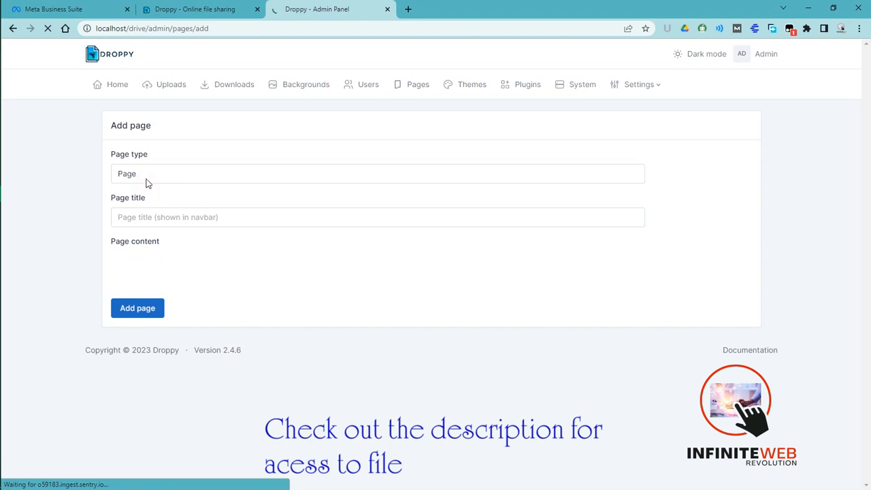
left_click(148, 179)
left_click(147, 178)
left_click(147, 178)
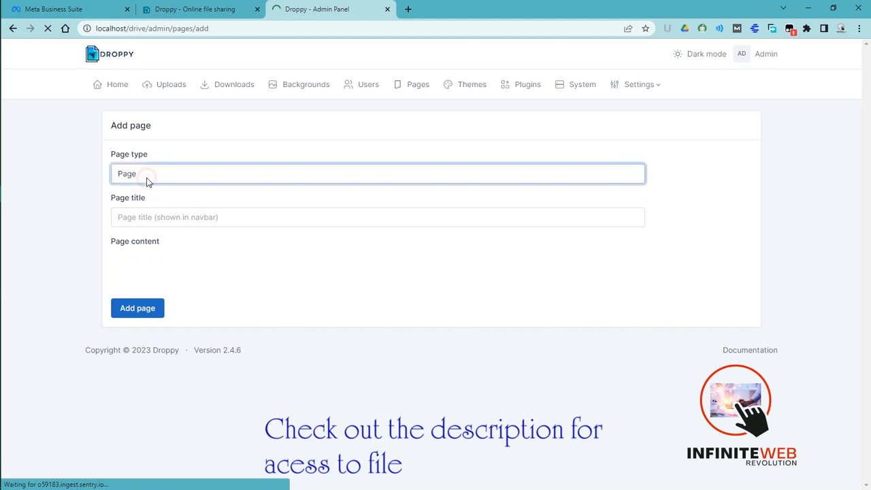
left_click(146, 179)
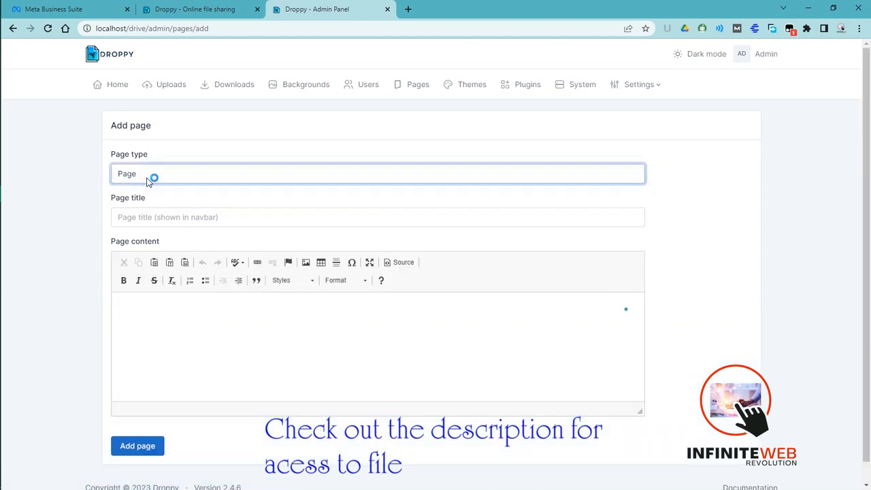
left_click(165, 218)
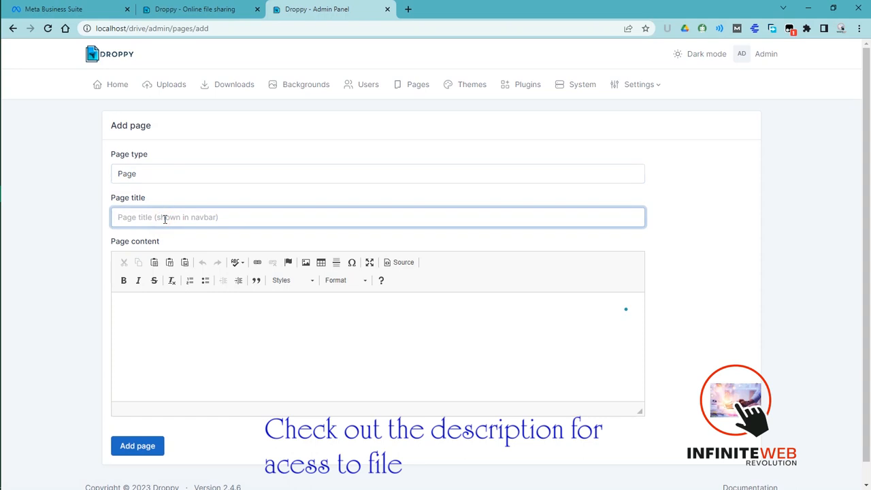
type("Services")
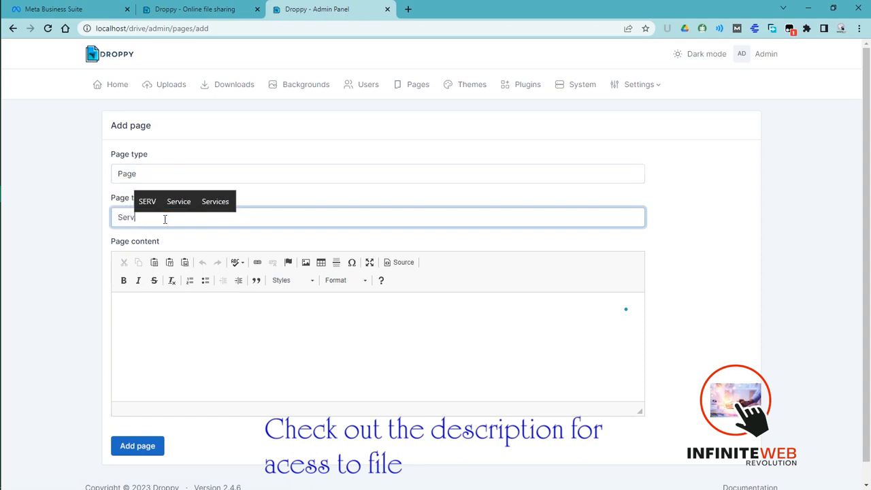
- Write "This page is powered by Infinite Web revolution" as the Services page content
left_click(191, 327)
type("T")
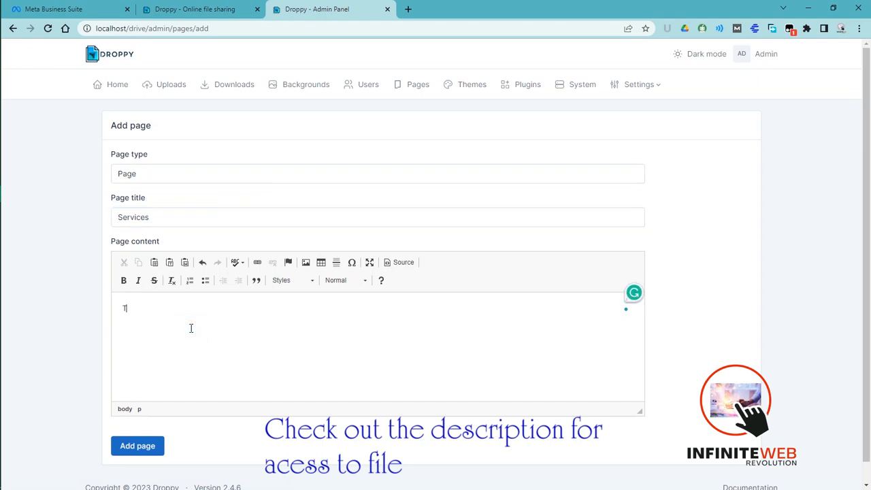
type("his page is powere")
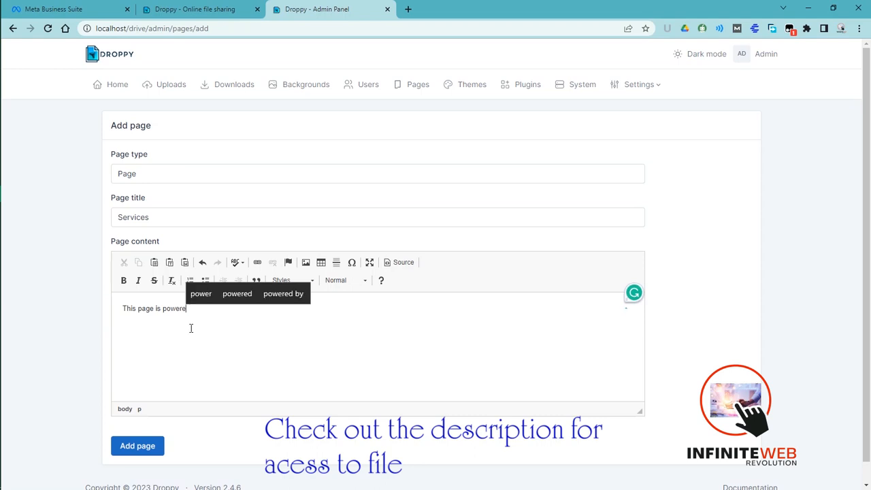
type("d by In")
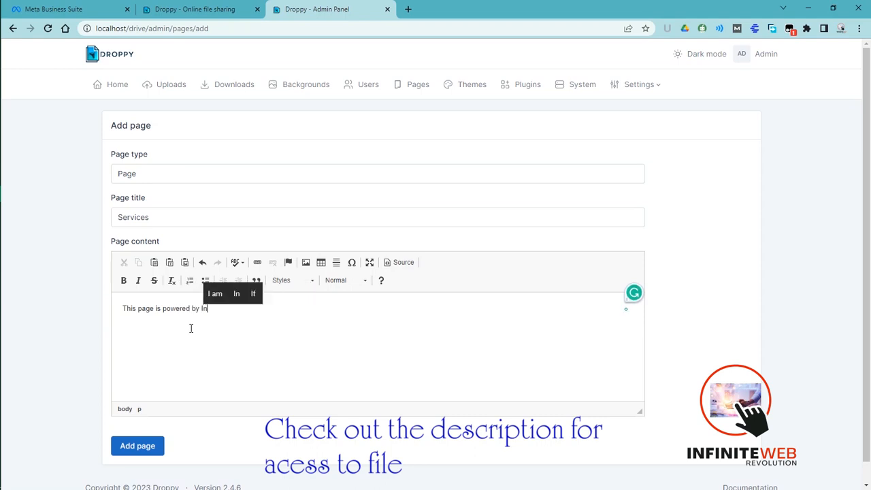
type("finite W")
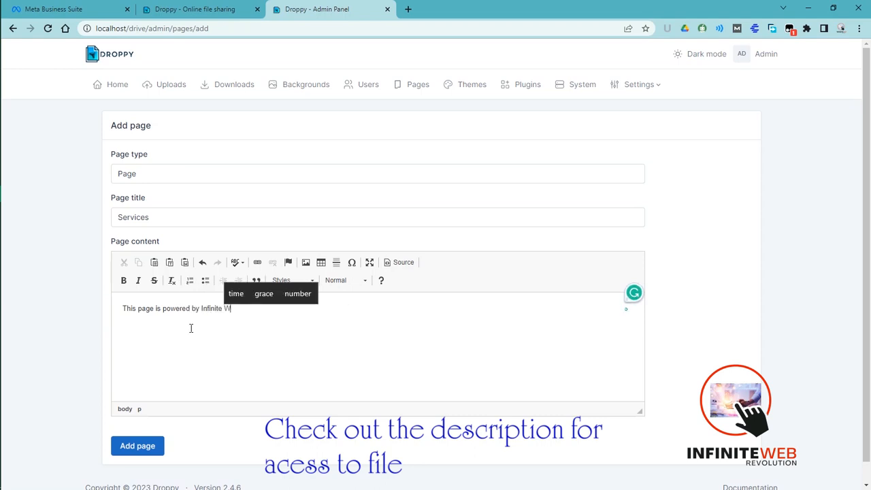
type("eb revolu")
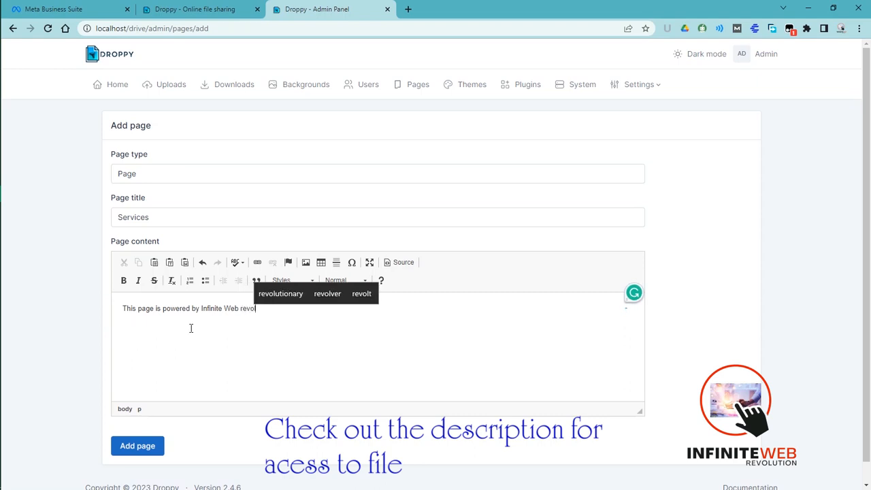
type("tion")
left_click_drag(288, 309, 202, 304)
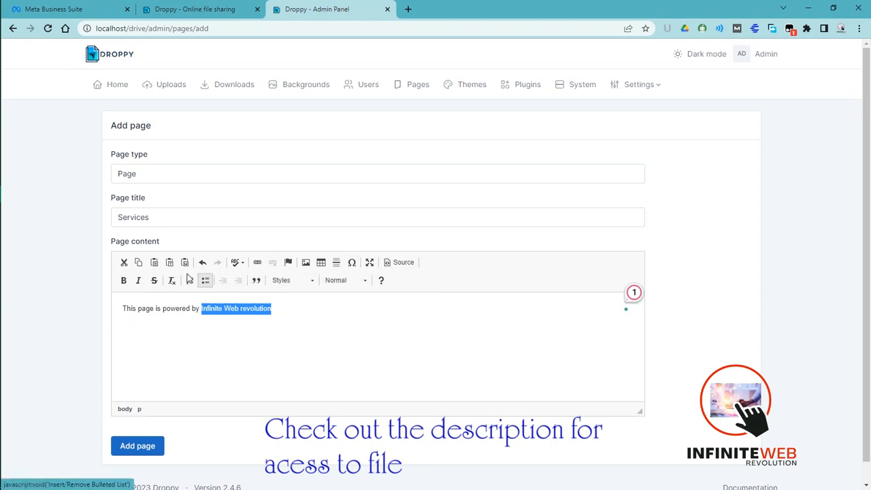
left_click(258, 264)
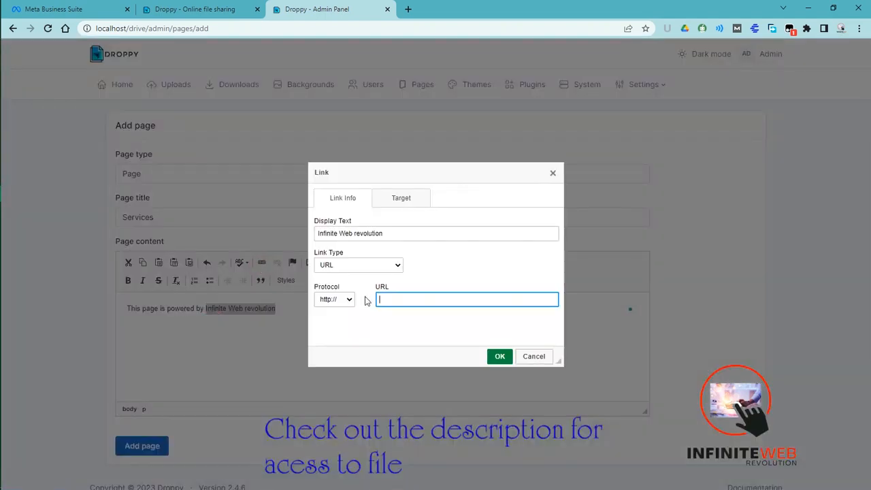
type("infi")
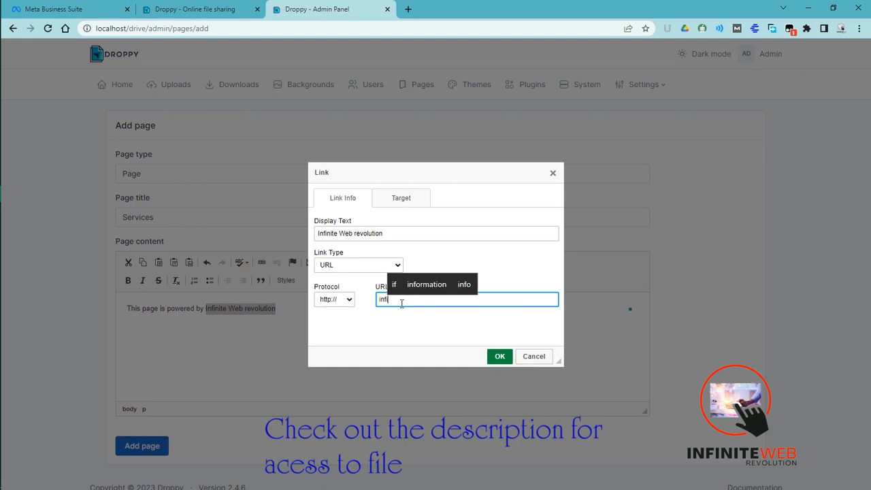
type("nitewe")
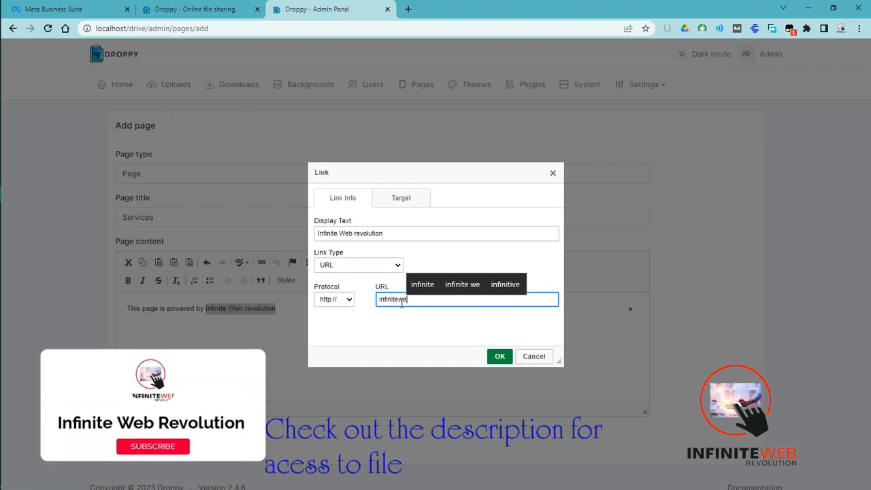
type("brevo")
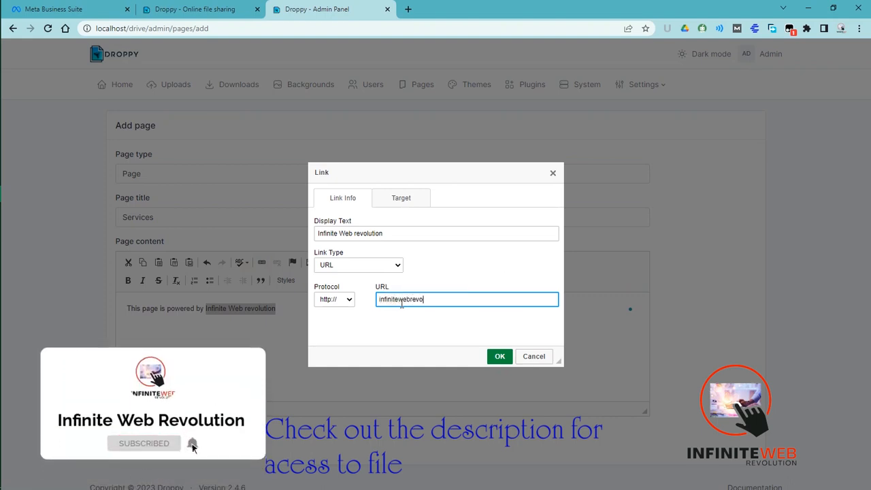
type("lution.com")
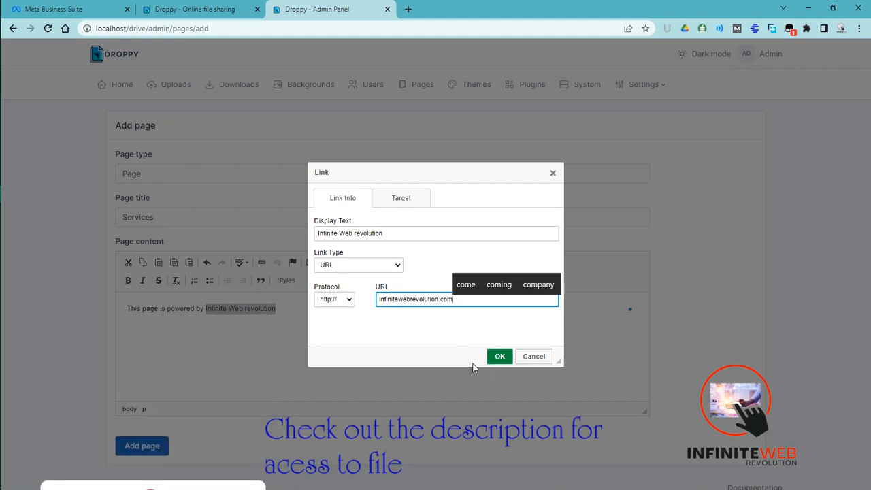
left_click(499, 355)
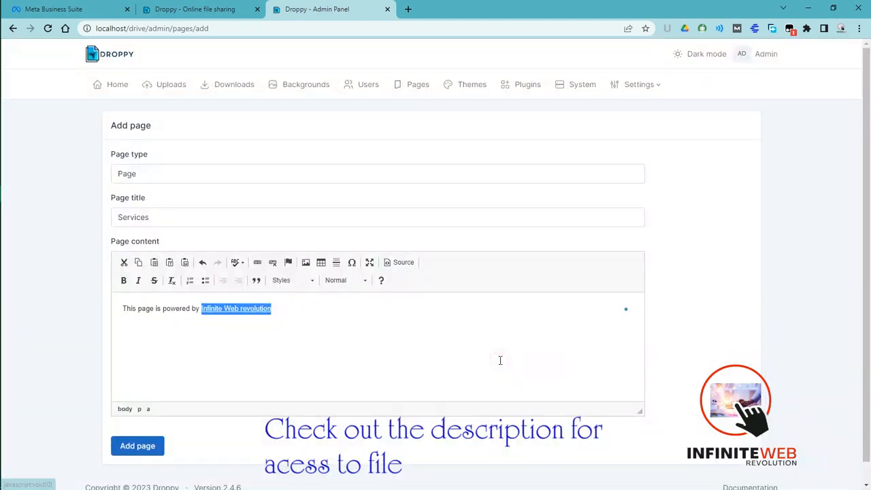
left_click(139, 446)
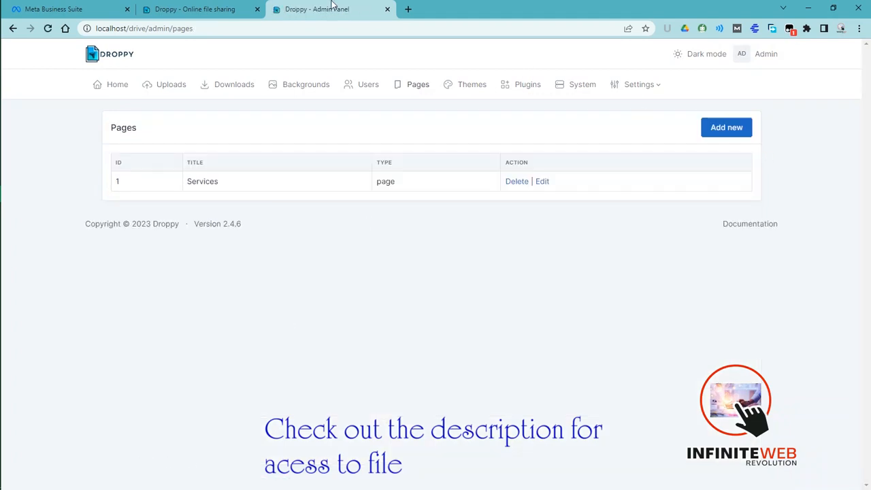
- Close the Terms of service on the public Droppy site, reload the site and view the new Services page
left_click(185, 9)
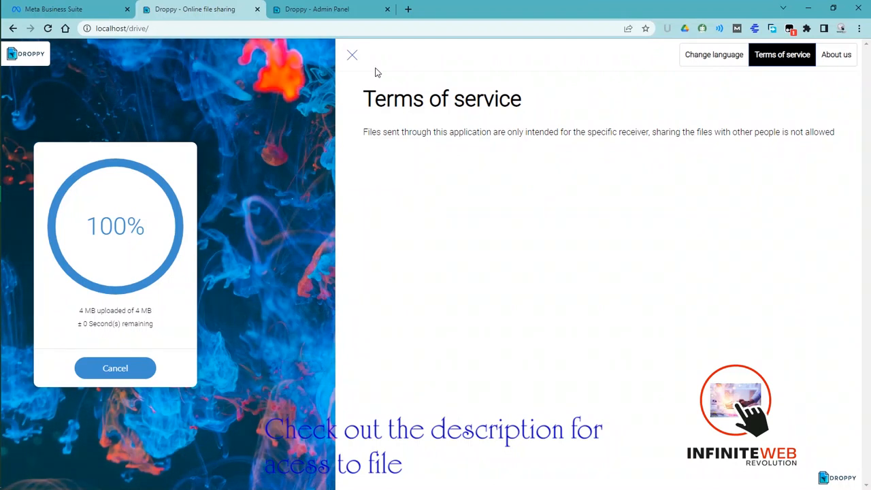
left_click(354, 58)
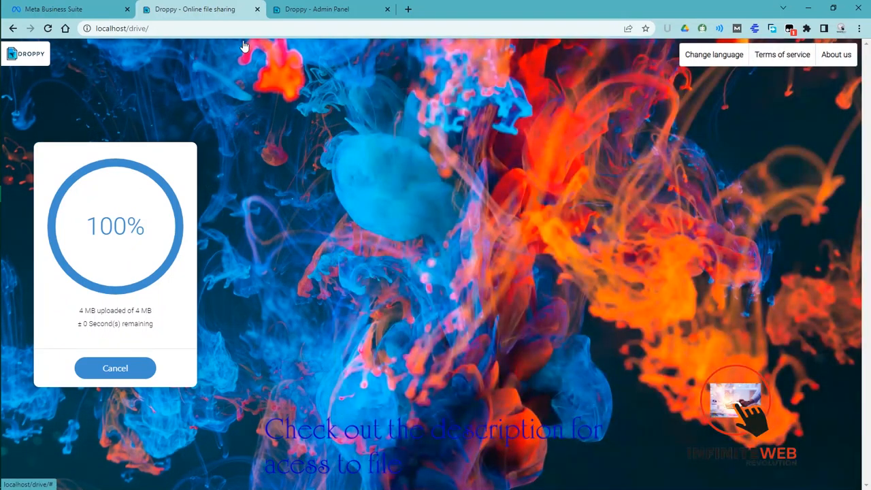
left_click(47, 28)
left_click(484, 92)
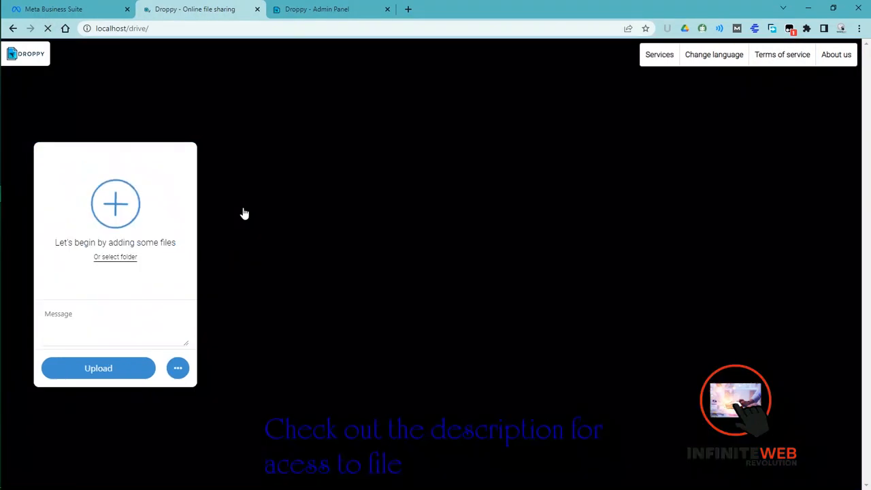
left_click(657, 63)
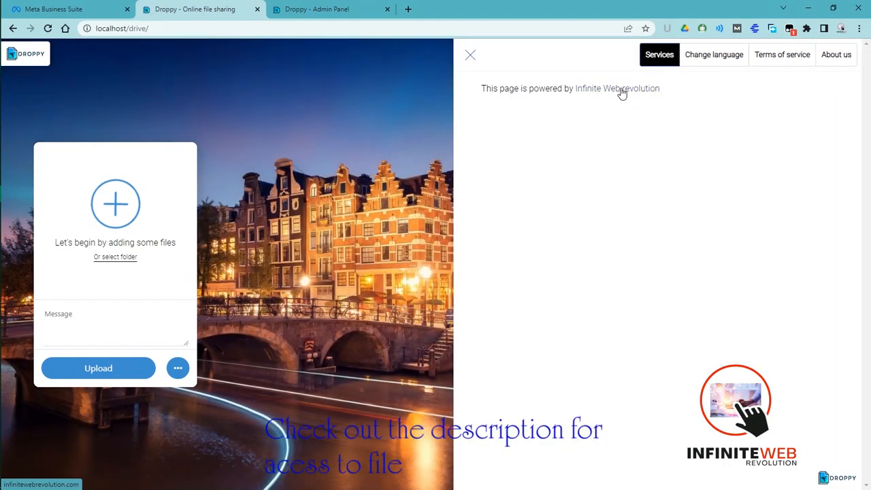
- Follow the "Infinite Web revolution" link on the public Services page to test it
left_click(627, 95)
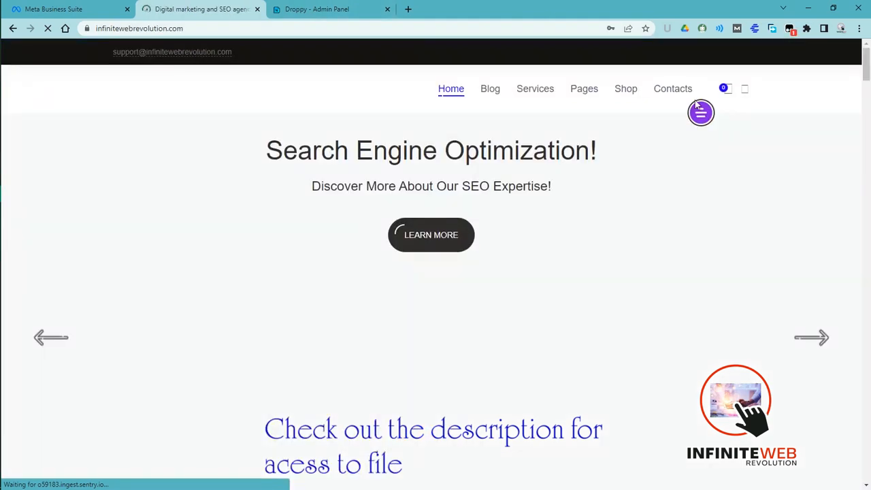
mouse_move(866, 73)
left_mouse_down()
mouse_move(857, 194)
mouse_move(839, 249)
mouse_move(869, 65)
left_mouse_up()
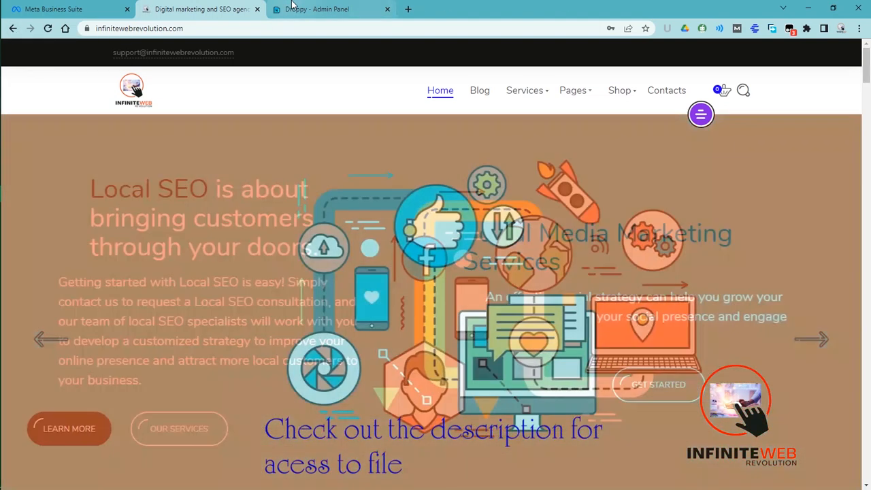
- Edit the Services page so the "Infinite Web revolution" link has the target New Window (_blank), and save the page
left_click(293, 9)
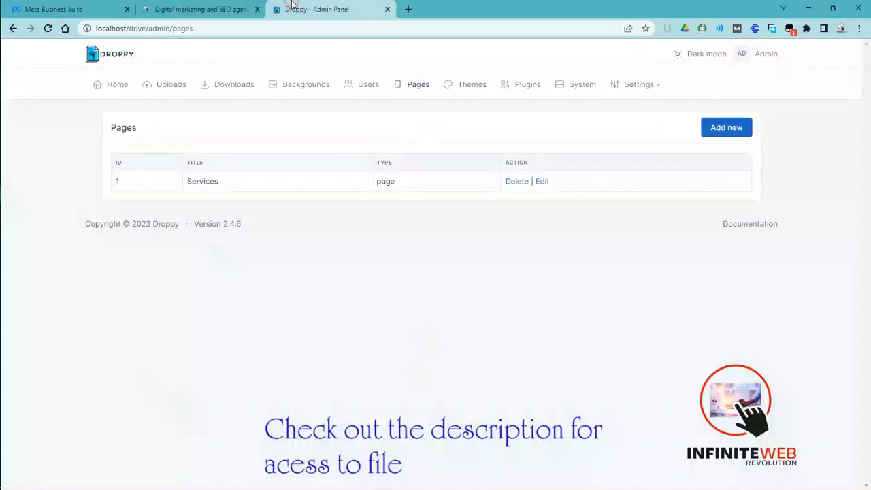
left_click(540, 182)
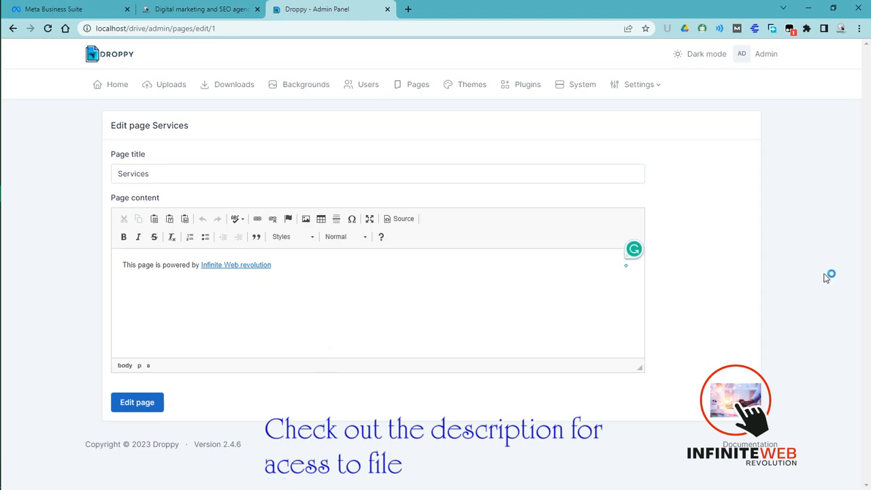
left_click(233, 267)
left_click(263, 265)
left_click_drag(272, 265, 197, 265)
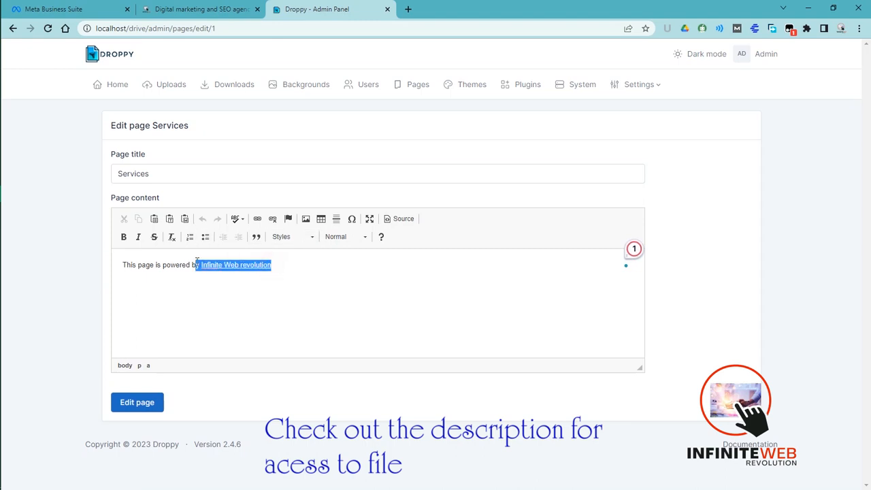
left_click(257, 219)
left_click(400, 197)
left_click(360, 232)
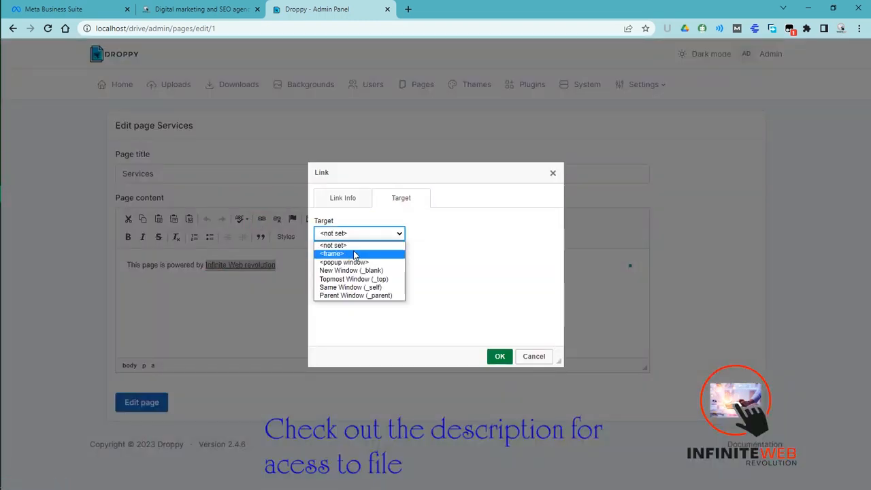
left_click(363, 270)
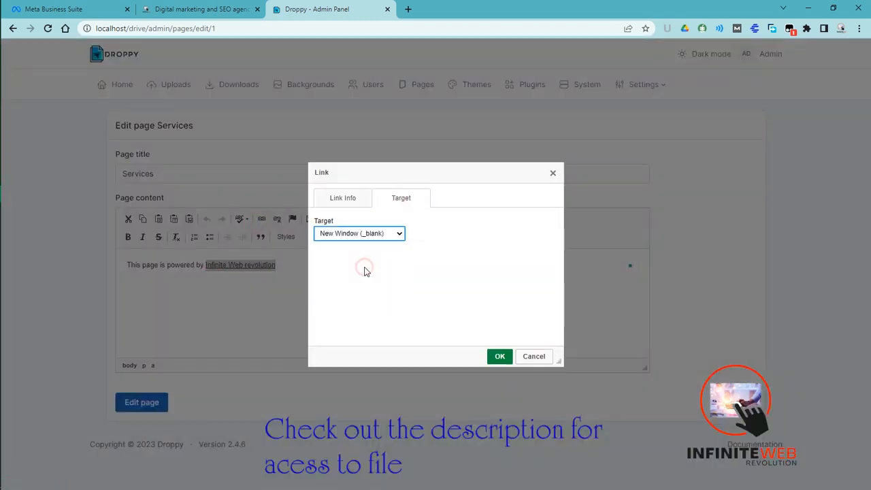
left_click(494, 355)
left_click(139, 402)
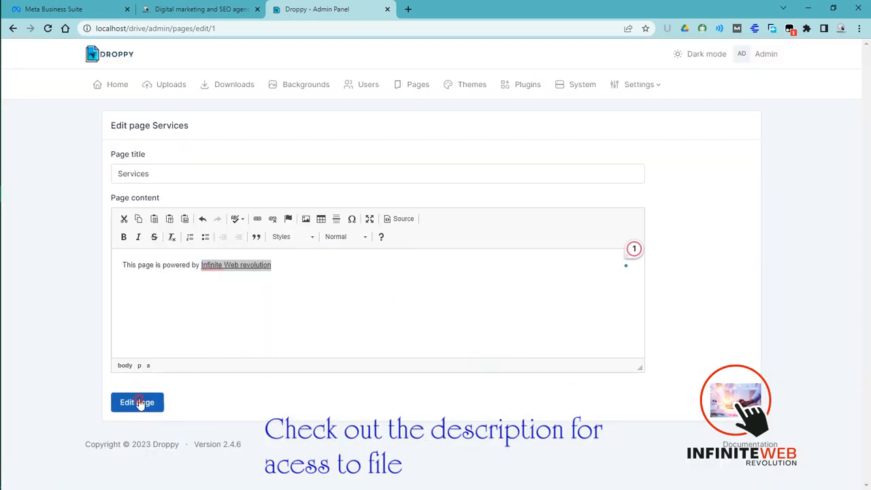
- Return to the public Droppy site and test the updated "Infinite Web revolution" link on its Services page
left_click(241, 5)
left_click(13, 28)
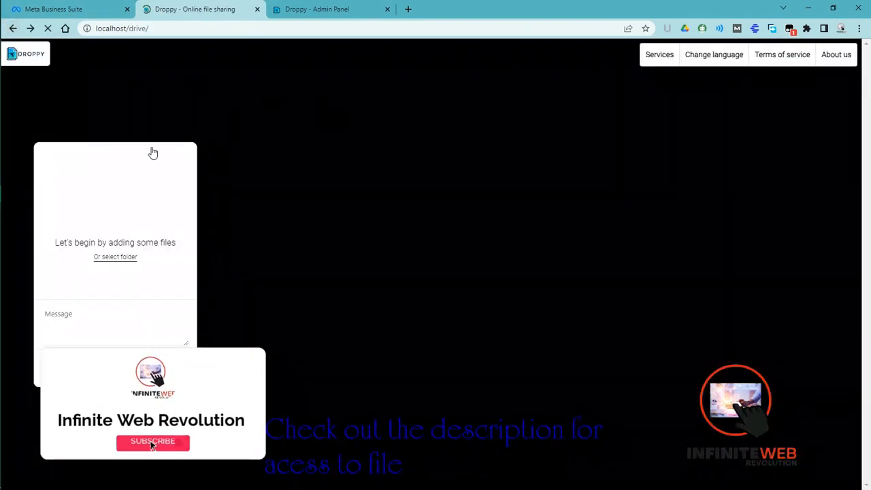
left_click(659, 54)
left_click(625, 89)
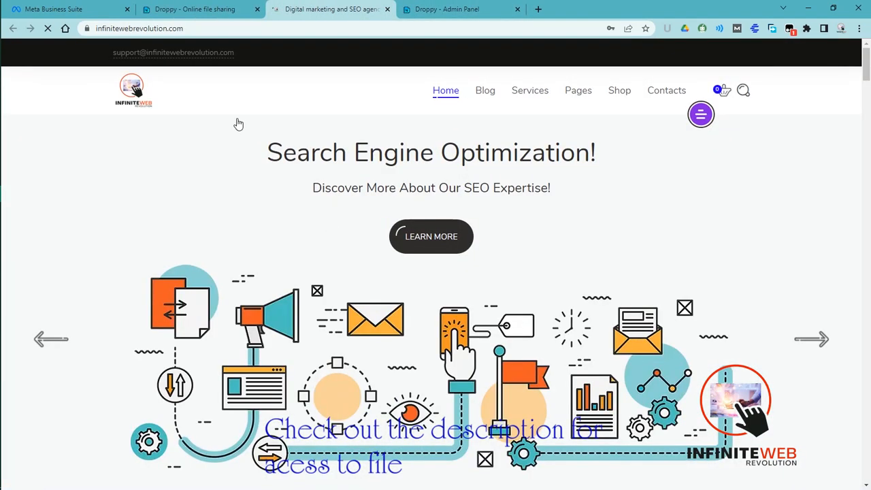
- Check the upload progress on the public site and examine the newest entry's dates and status in the admin Uploads list
left_click(167, 5)
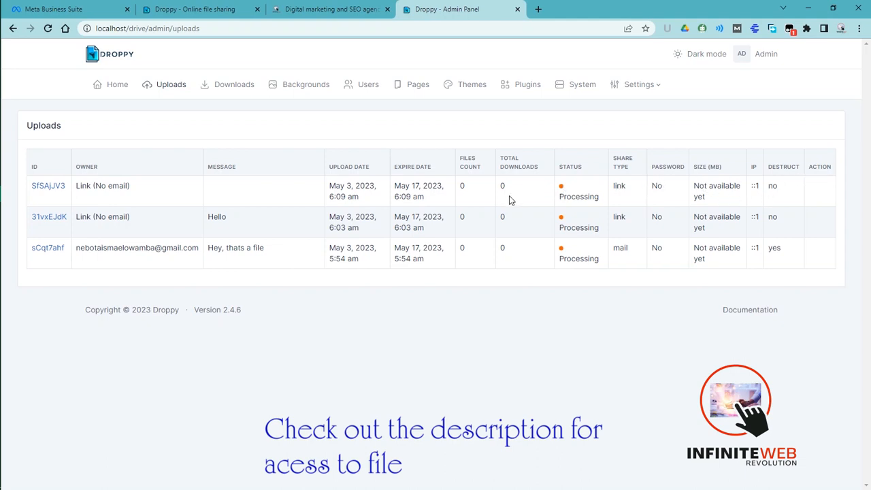
left_click(326, 9)
left_click(198, 8)
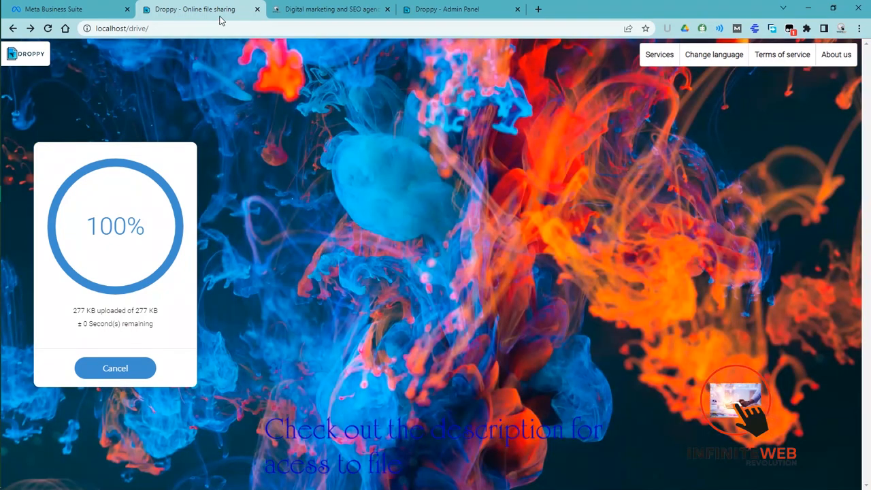
left_click(325, 9)
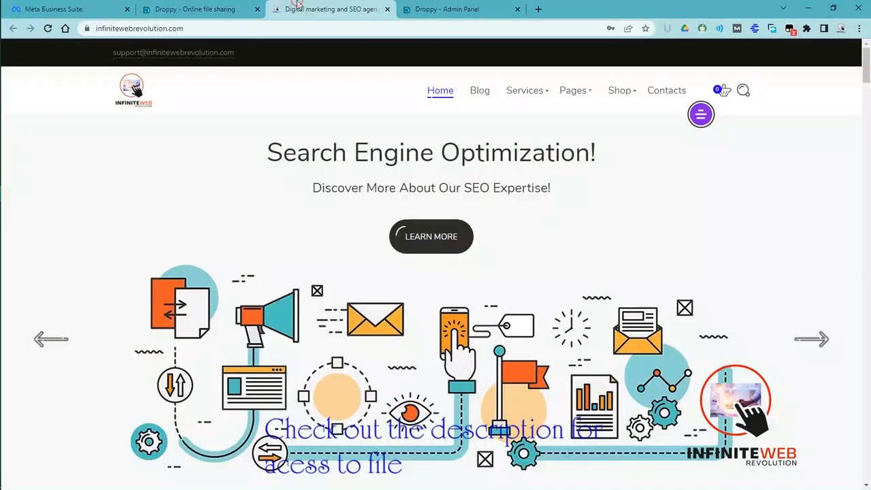
left_click(442, 8)
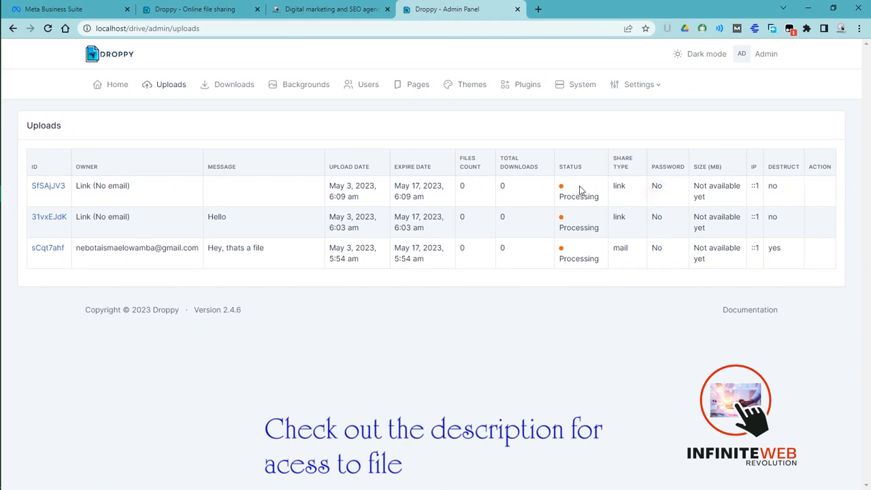
left_click_drag(565, 197, 604, 211)
left_click(551, 200)
left_click_drag(393, 189, 436, 209)
left_click(462, 197)
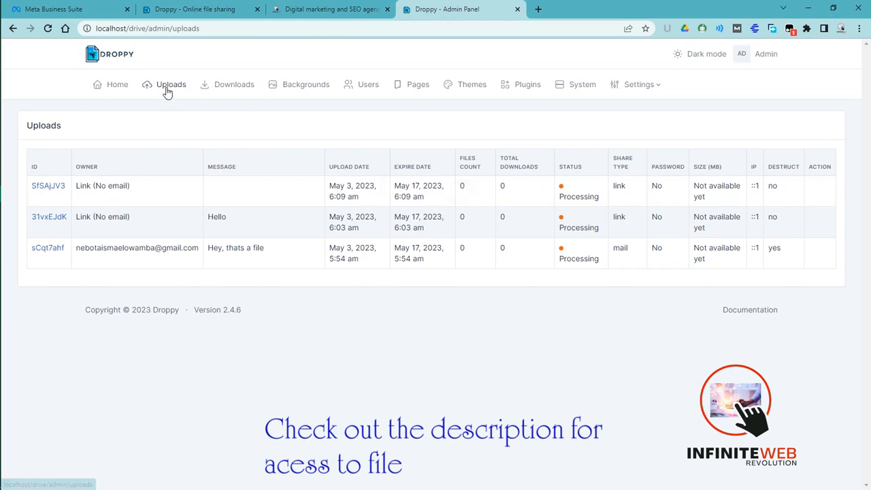
- Look through the Backgrounds and Downloads sections of the admin panel and return to the Uploads list
left_click(307, 91)
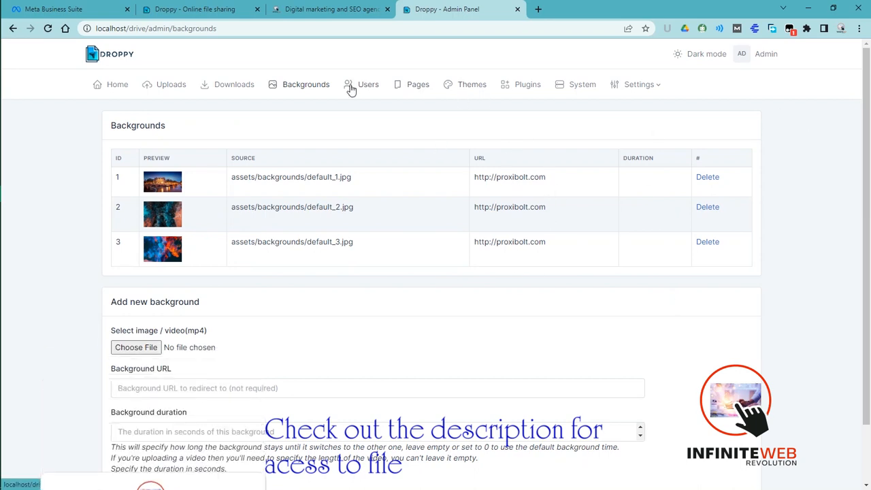
left_click(241, 89)
left_click(170, 84)
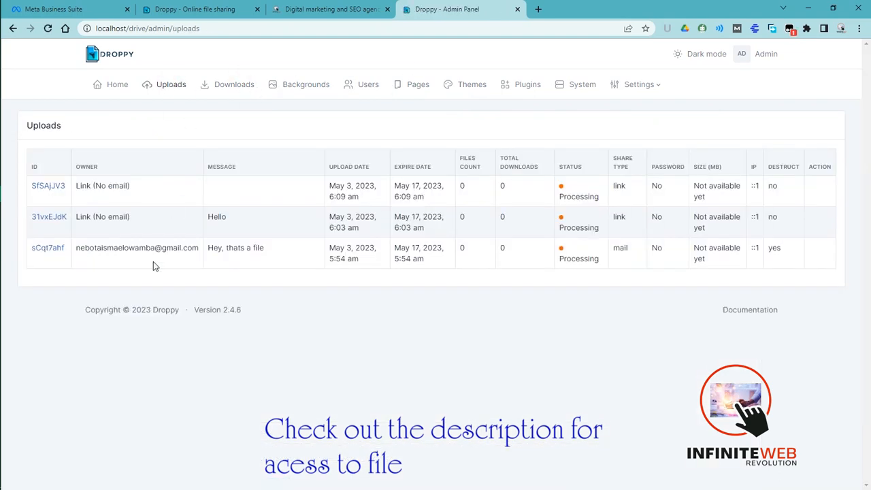
- View and refresh the download page of the "Hey, thats a file" upload, and recheck the upload progress on the public site
left_click(52, 249)
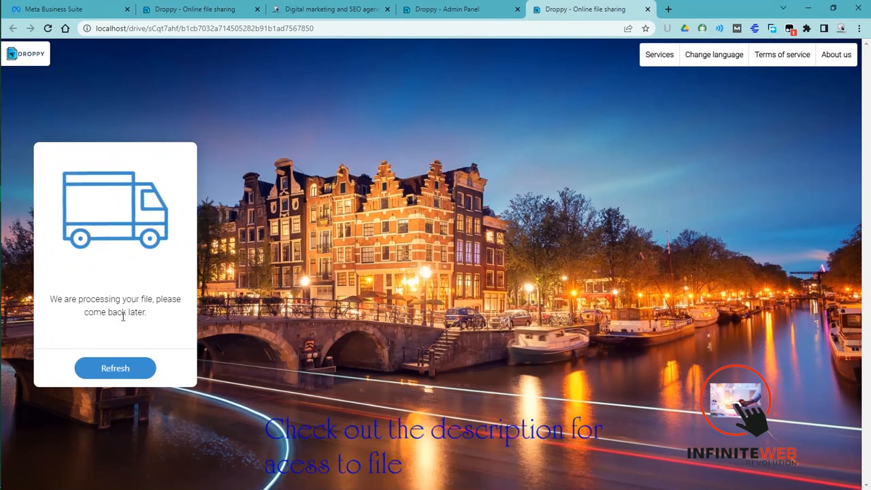
left_click(112, 368)
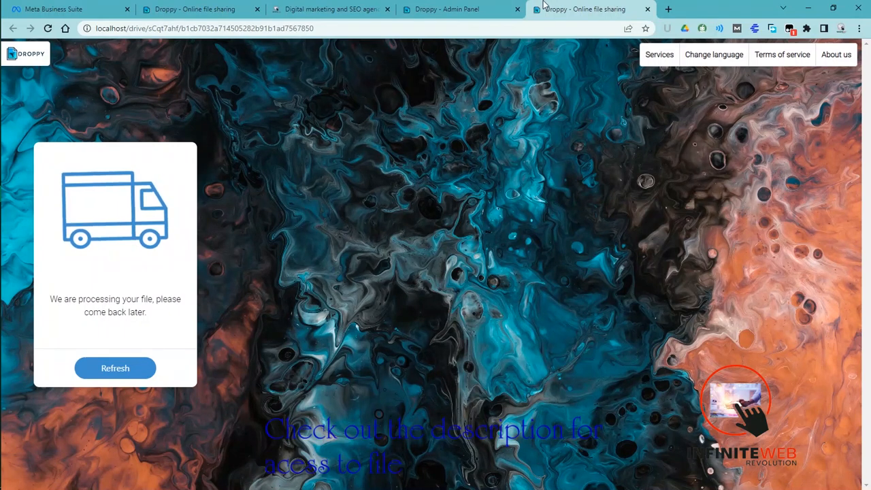
left_click(447, 9)
left_click(320, 9)
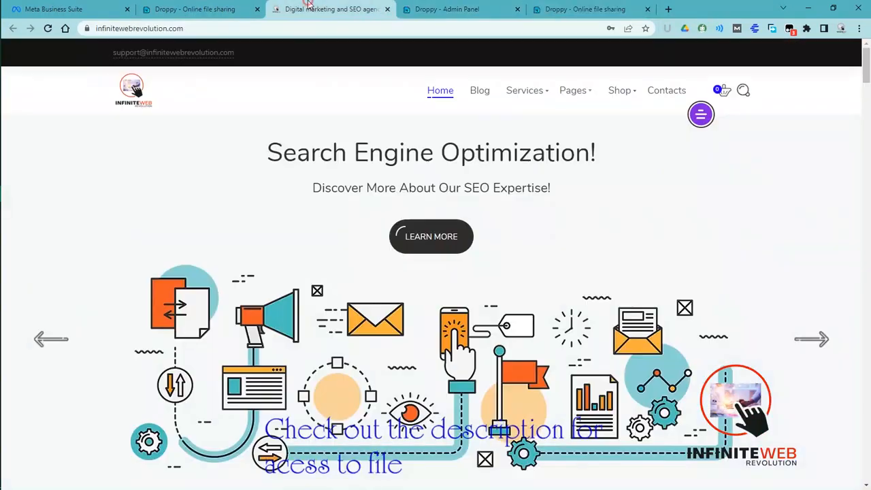
left_click(210, 9)
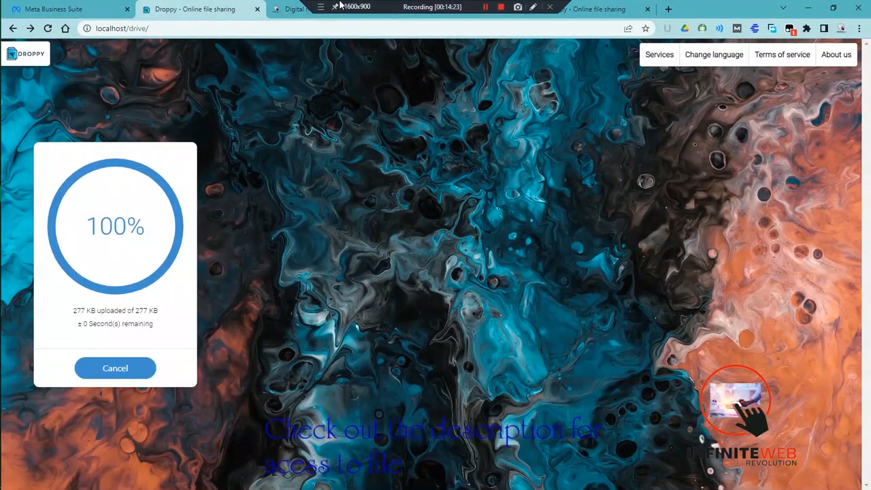
left_click(345, 9)
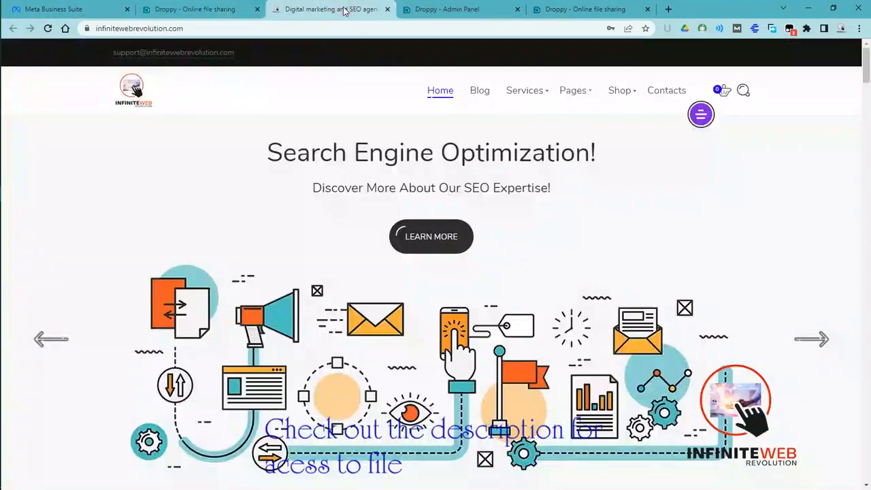
left_click(447, 9)
left_click(576, 8)
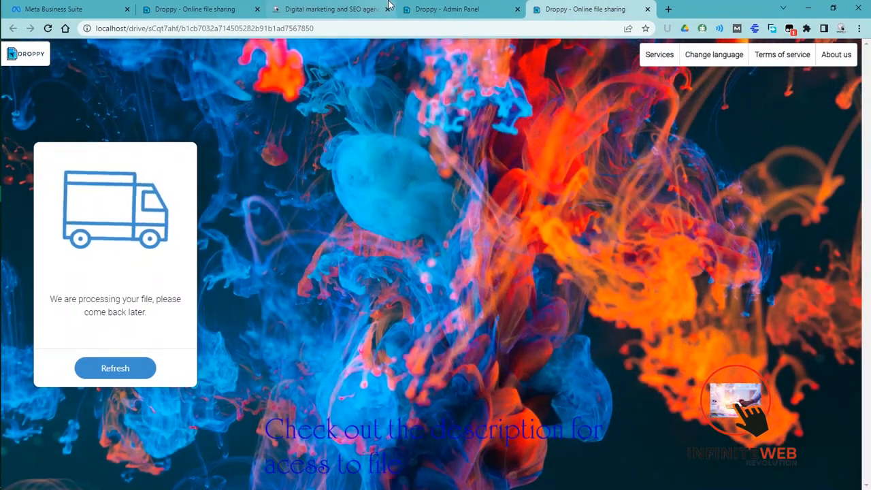
- View the download page of the newest upload from the admin Uploads list and close it
left_click(421, 6)
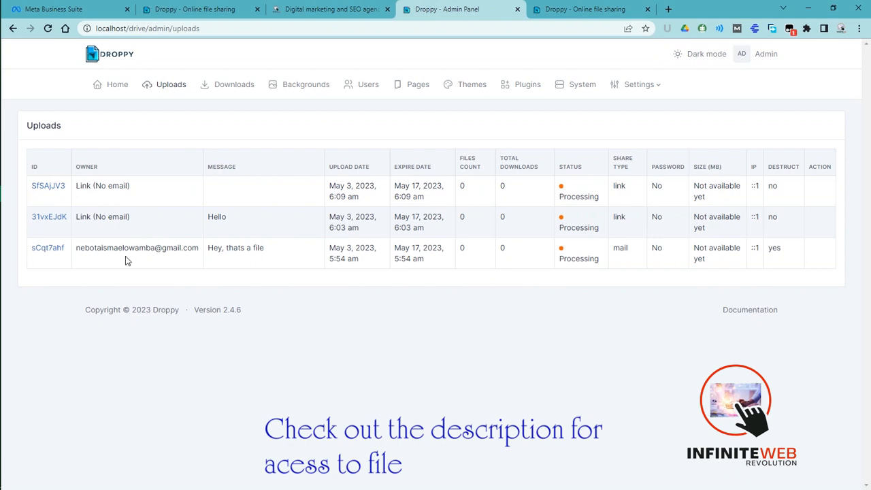
left_click(45, 187)
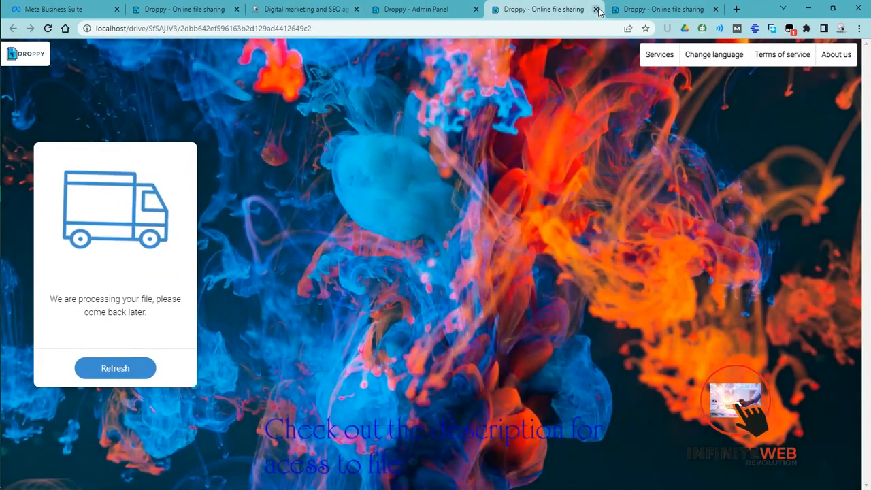
left_click(595, 9)
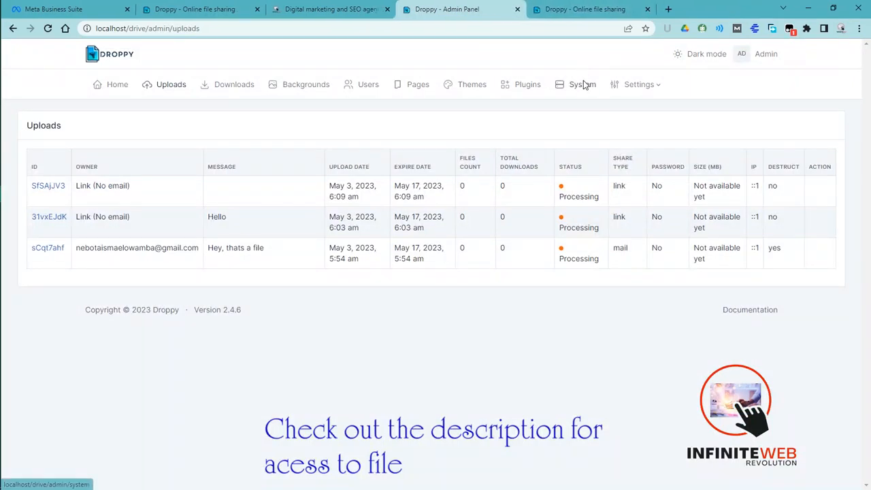
- Preview the admin panel in dark mode, view the admin's account settings, and restore light mode
left_click(707, 60)
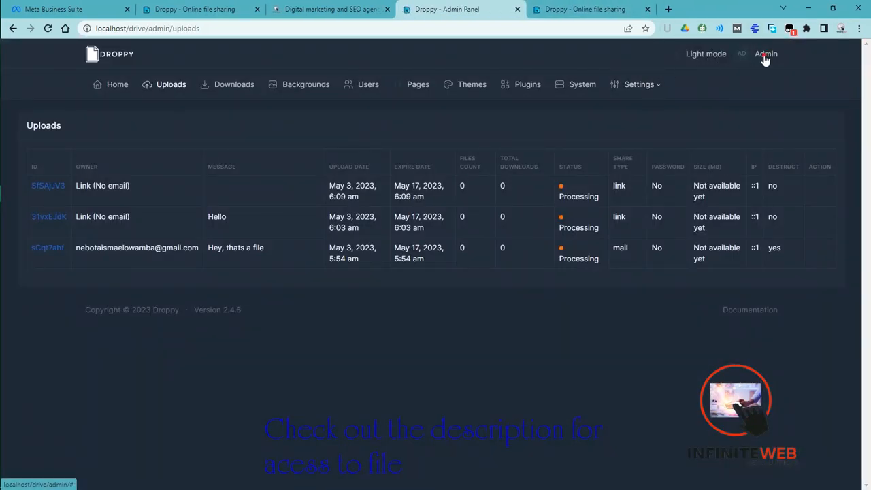
left_click(765, 56)
left_click(711, 79)
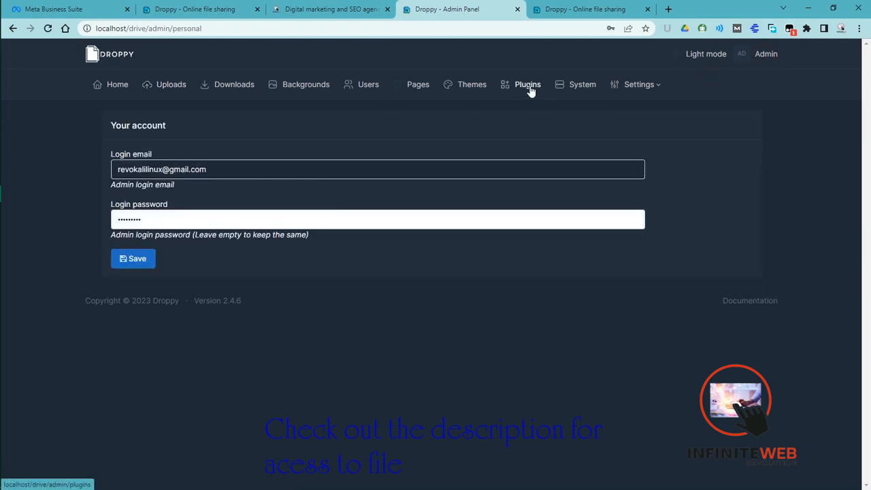
left_click(705, 56)
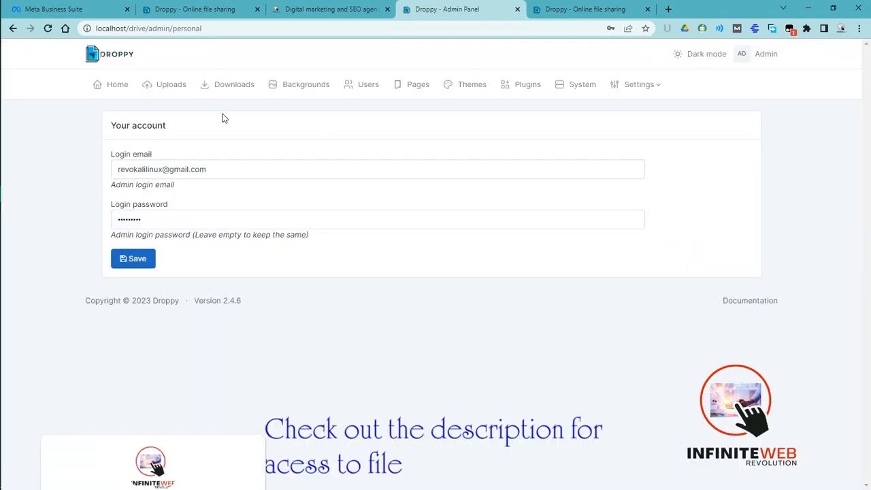
- View the Users section of the admin panel
left_click(367, 87)
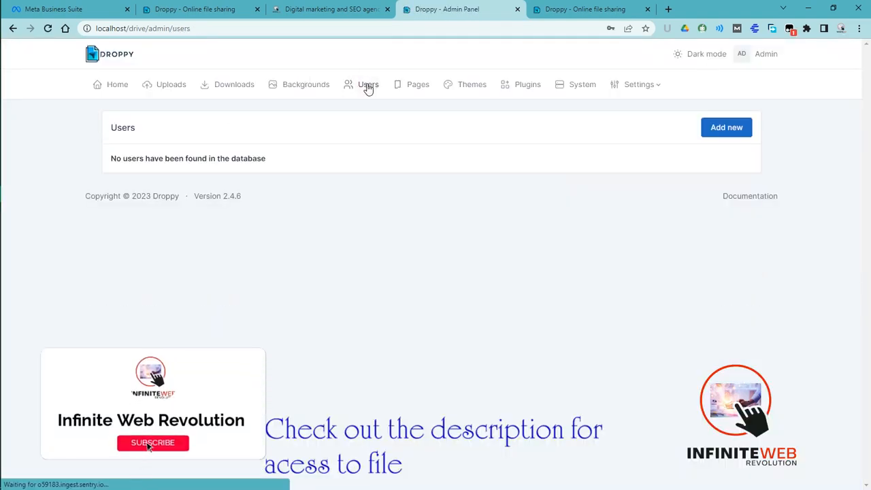